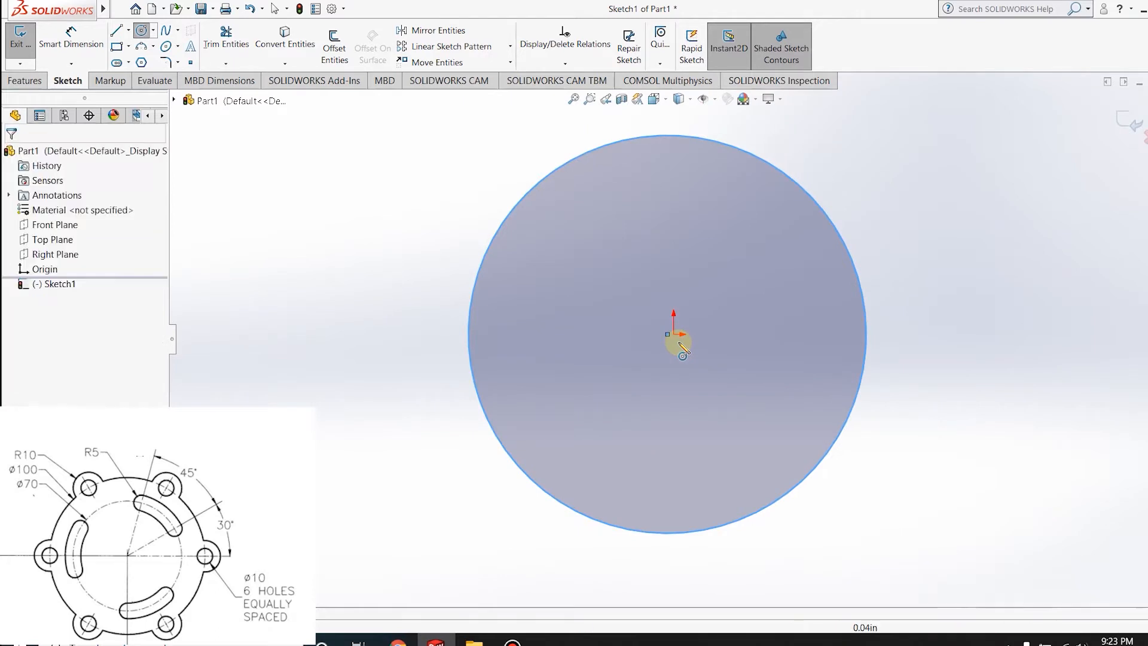
- Undo the off-centre circle and sketch two concentric circles centred on the origin, the inner one about 2.21 in in diameter
key(ctrl+z)
click(142, 31)
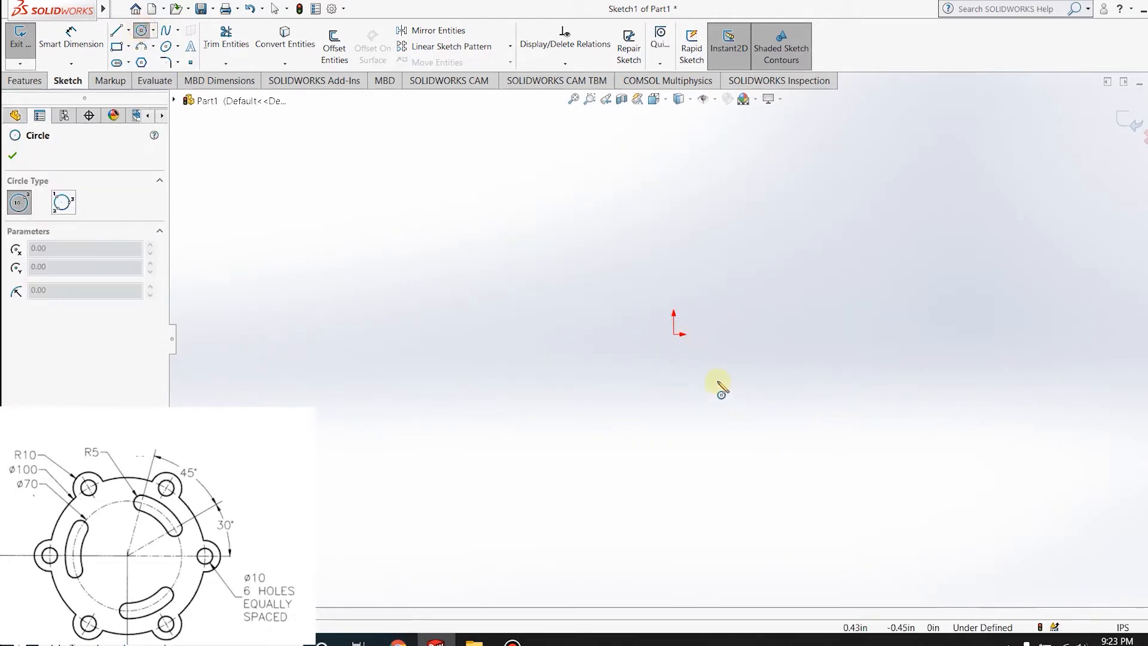
click(675, 335)
click(802, 288)
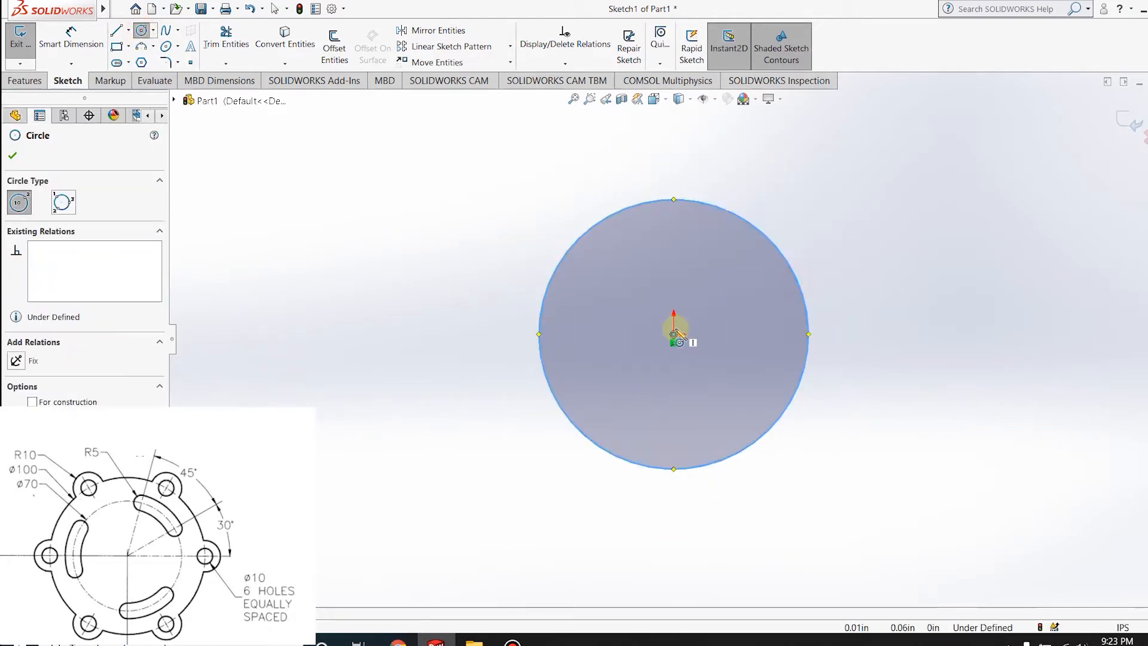
click(675, 335)
click(889, 313)
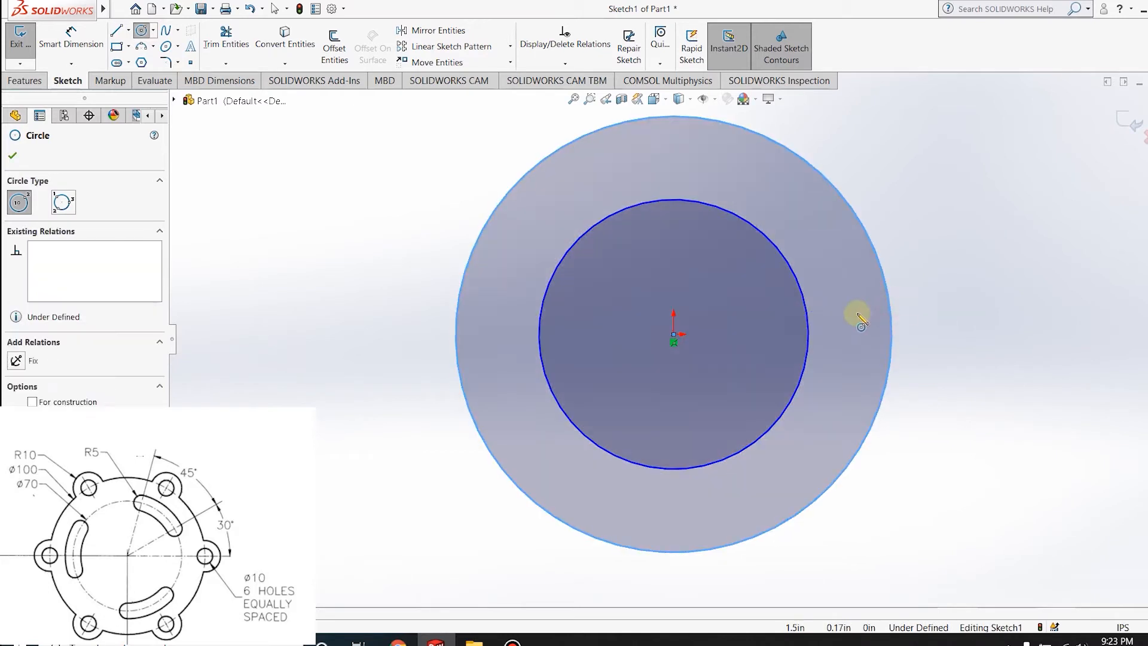
key(Escape)
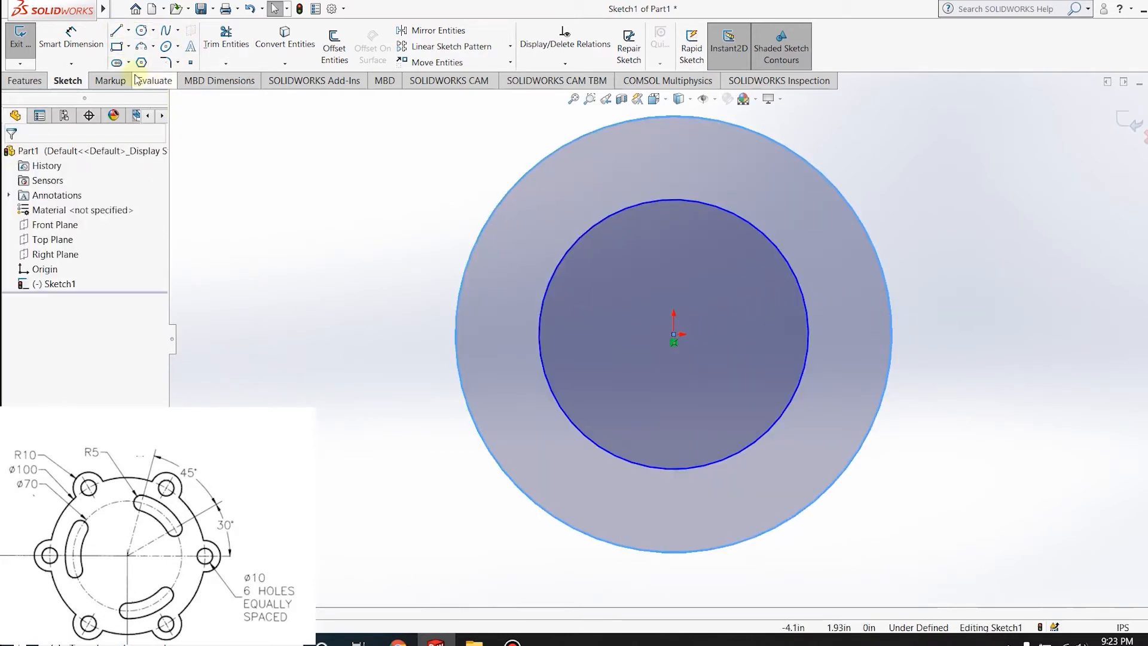
- Dimension the inner circle's diameter and set it to 70 in
click(72, 48)
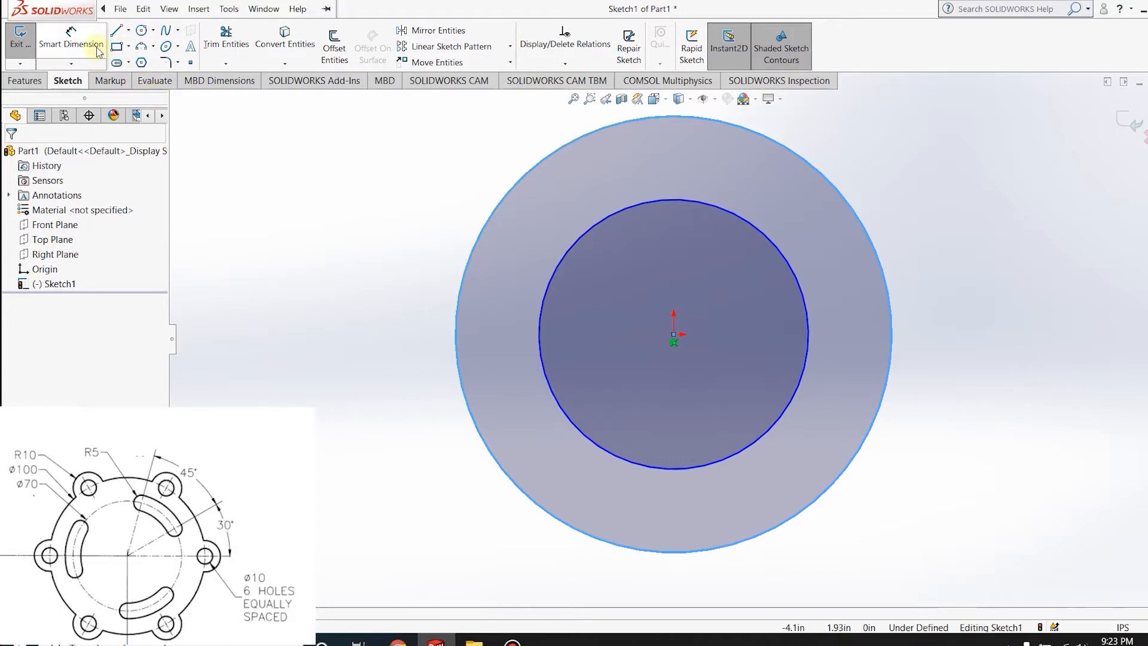
click(792, 277)
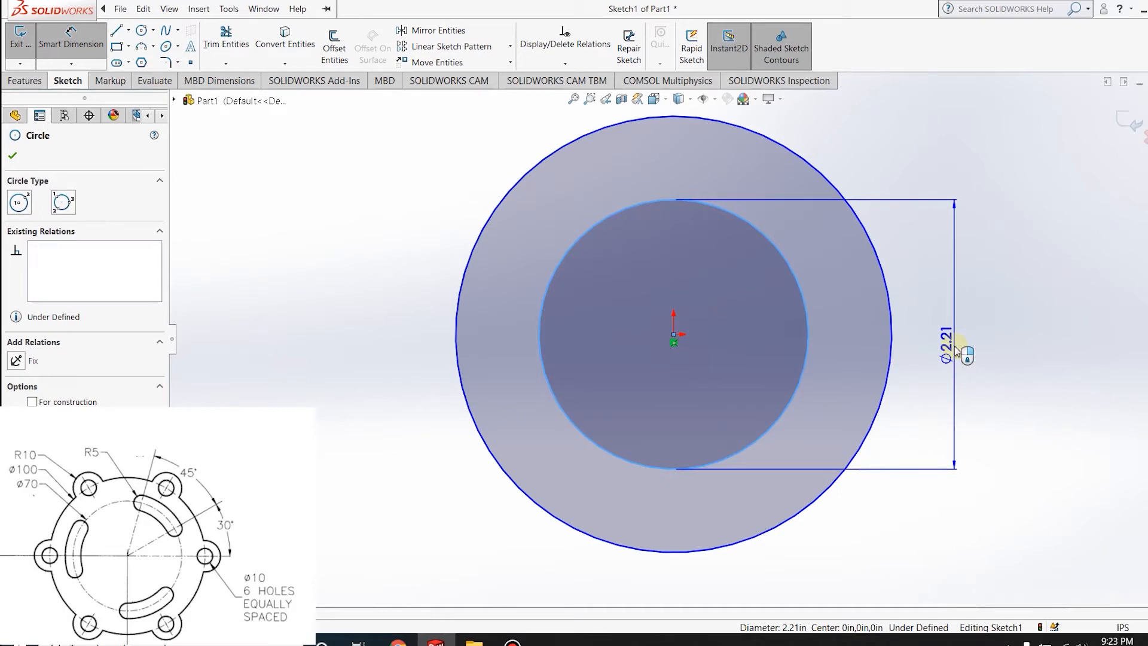
click(1025, 376)
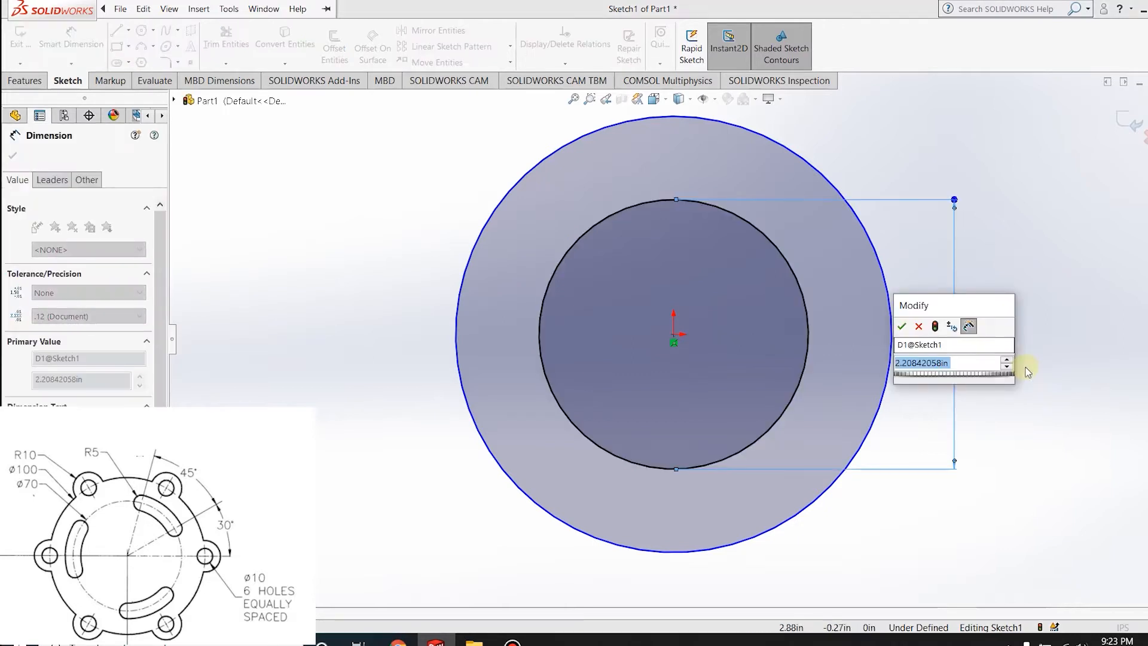
text(70)
key(Return)
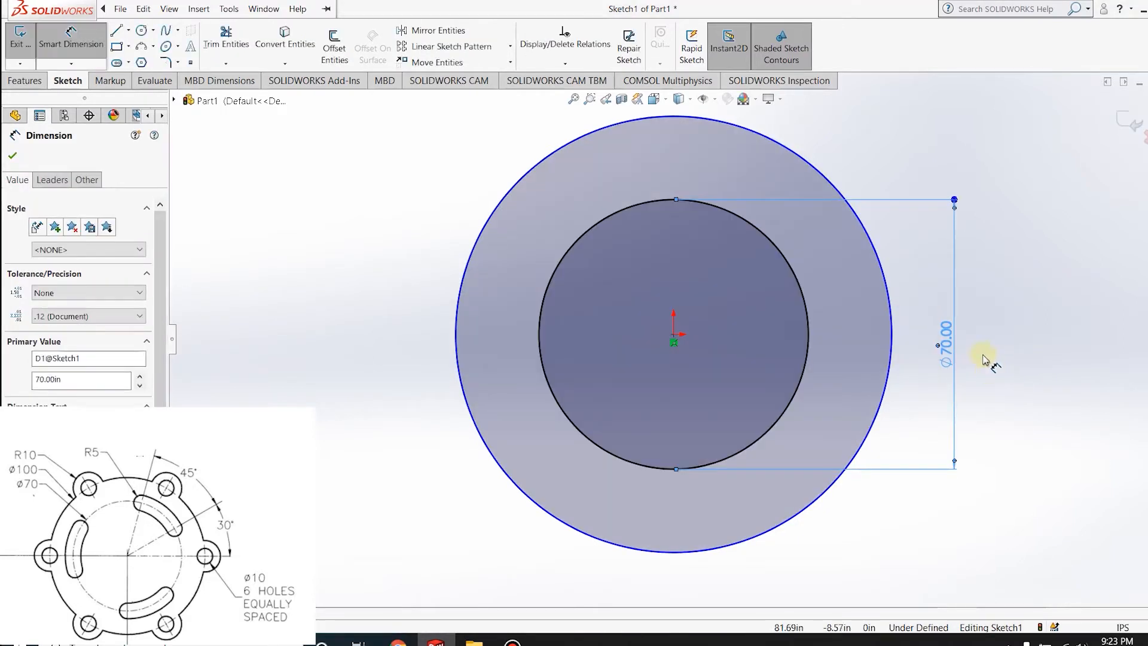
- Change the document's unit system to MMGS (millimeter, gram, second)
click(297, 8)
click(370, 4)
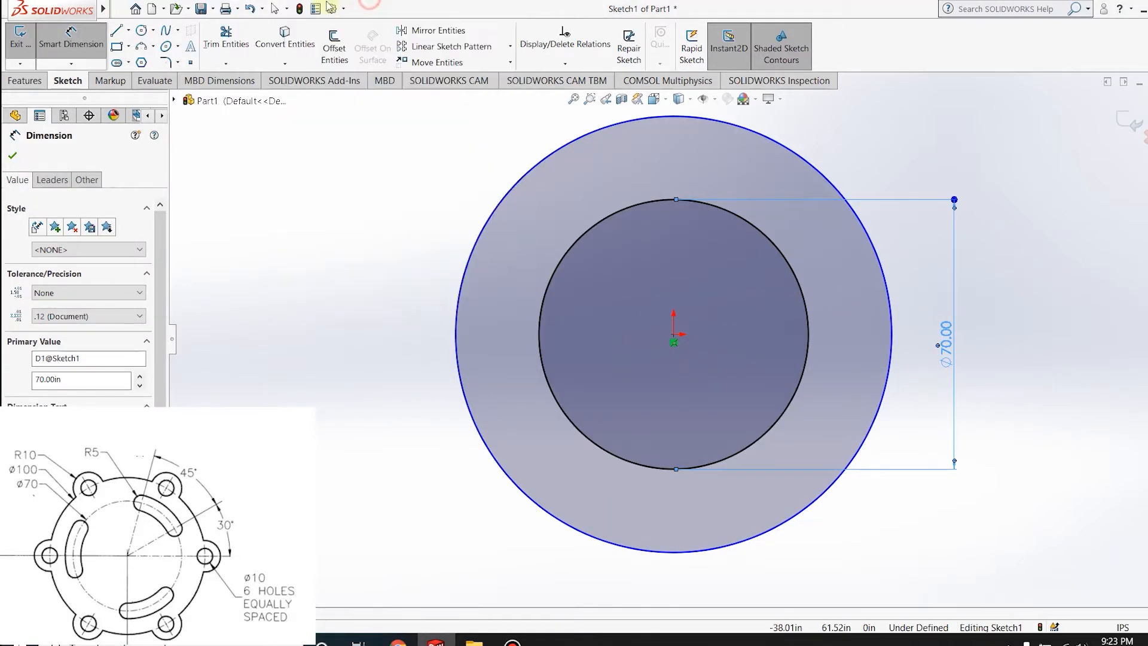
click(345, 8)
click(358, 24)
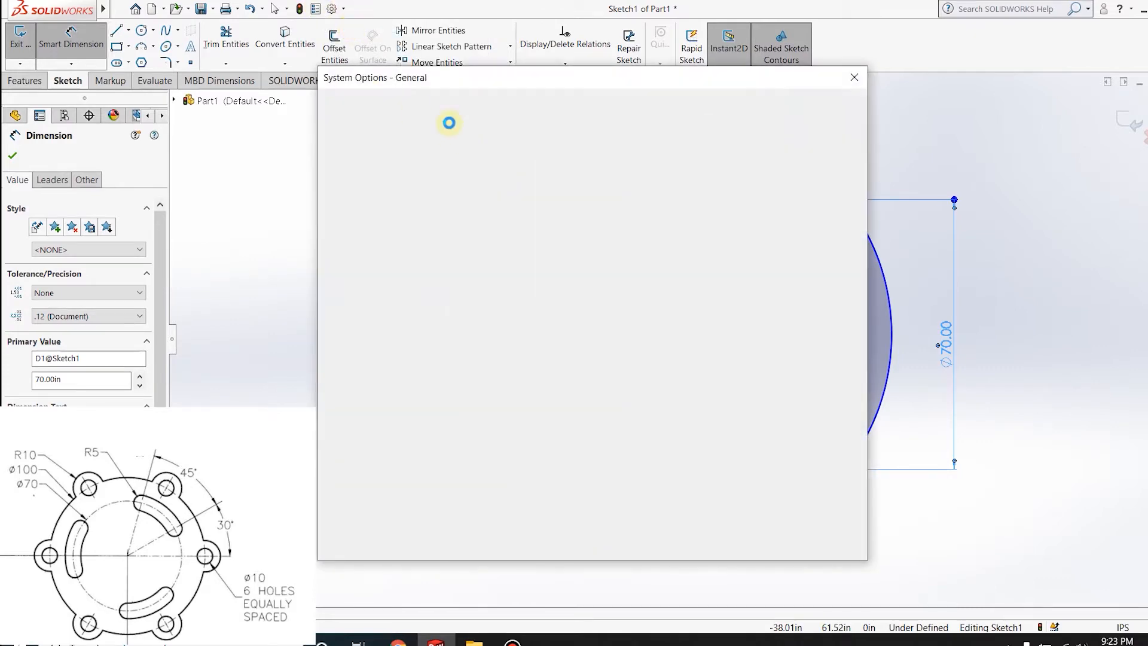
click(409, 108)
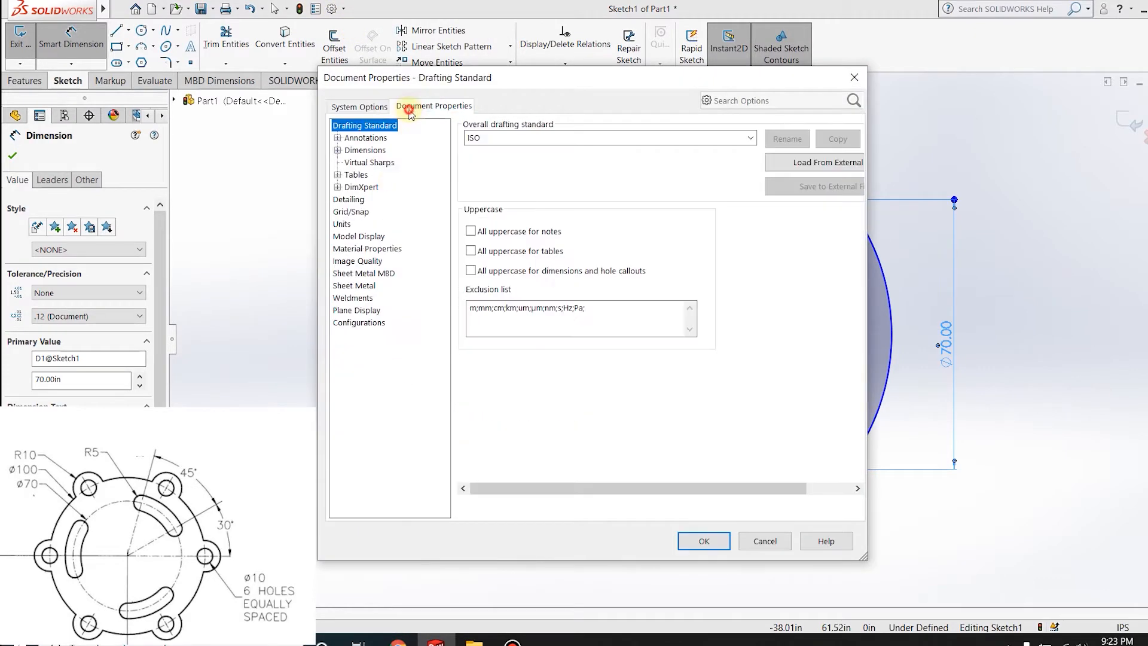
click(344, 224)
click(470, 164)
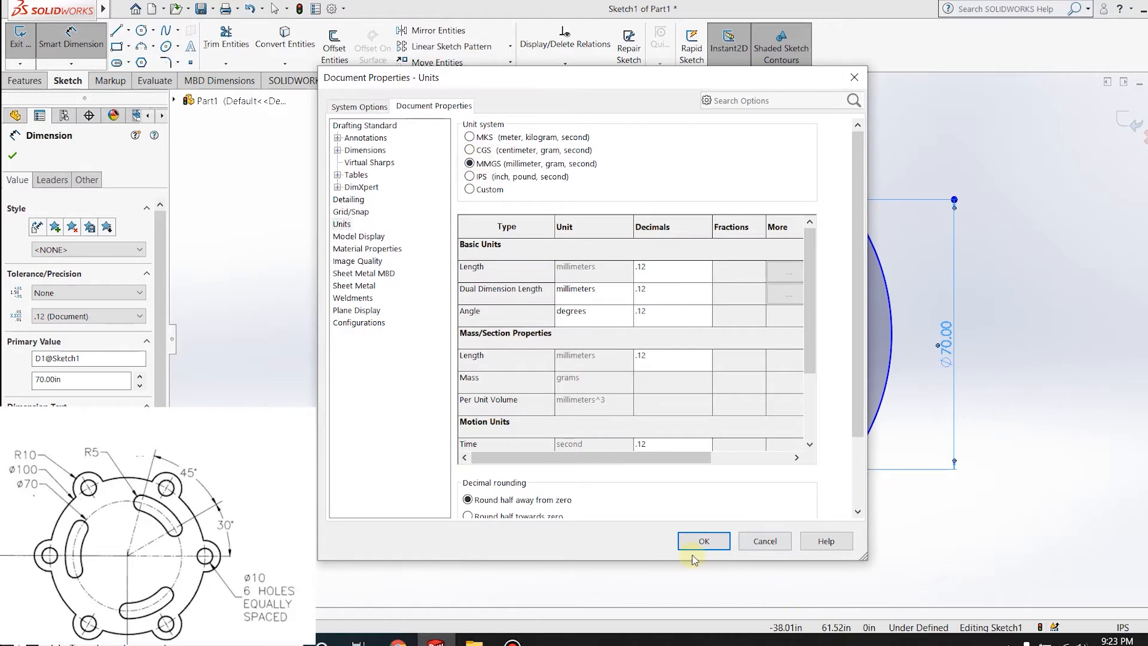
key(Return)
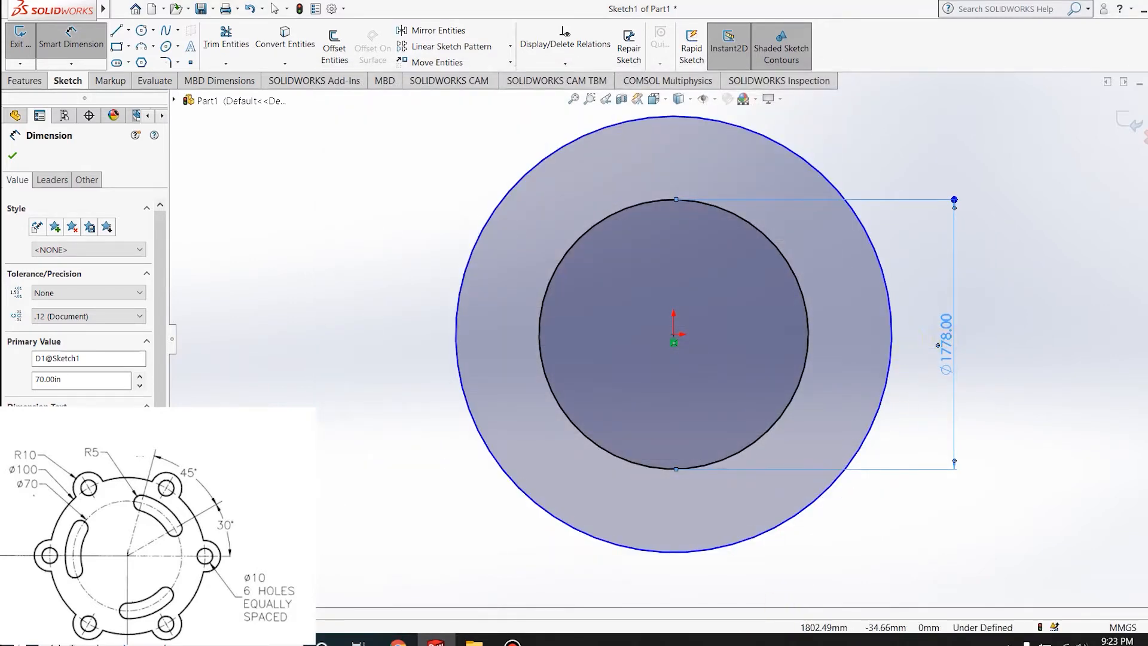
- Set the inner circle's diameter to 70 mm and dimension the outer circle's diameter as 100 mm
double_click(945, 341)
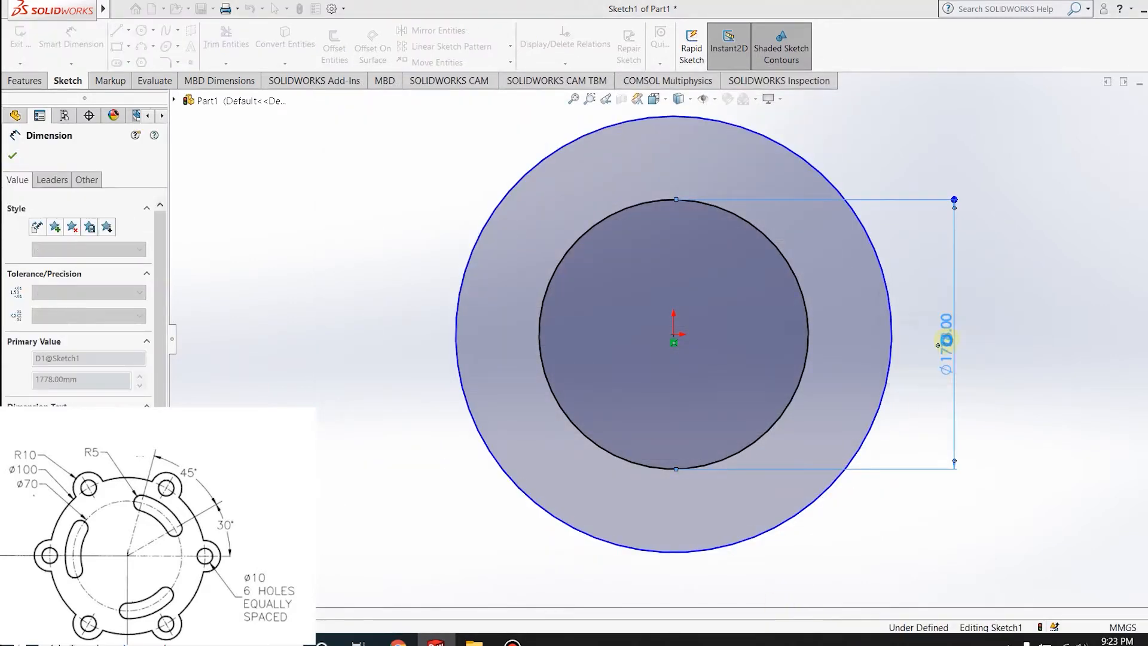
click(871, 239)
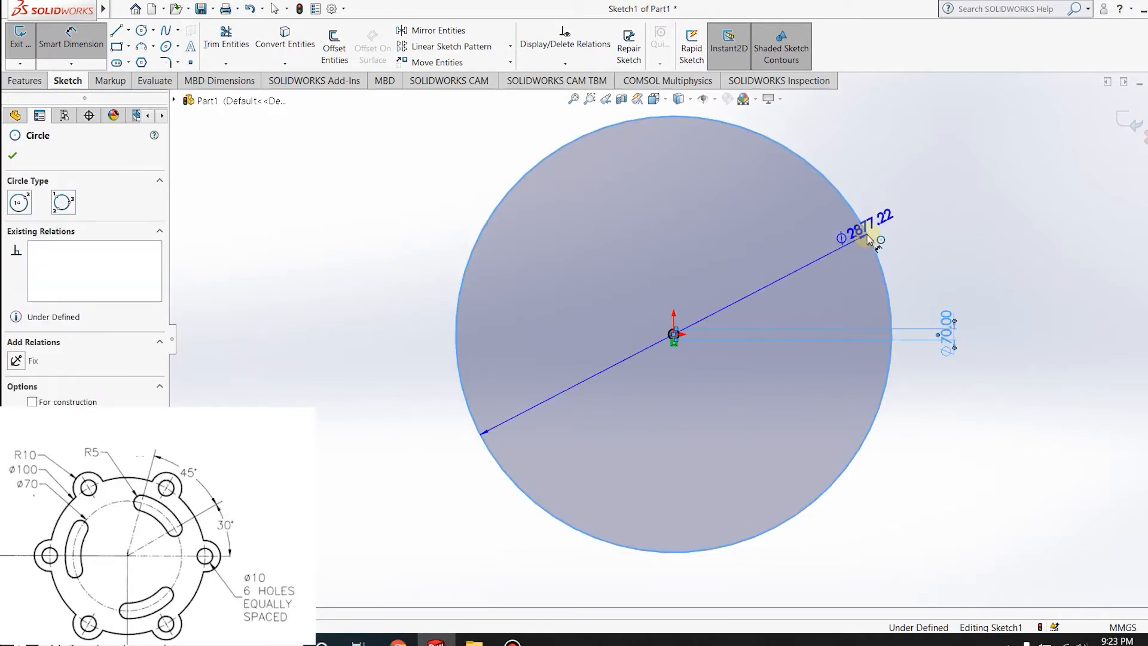
click(998, 326)
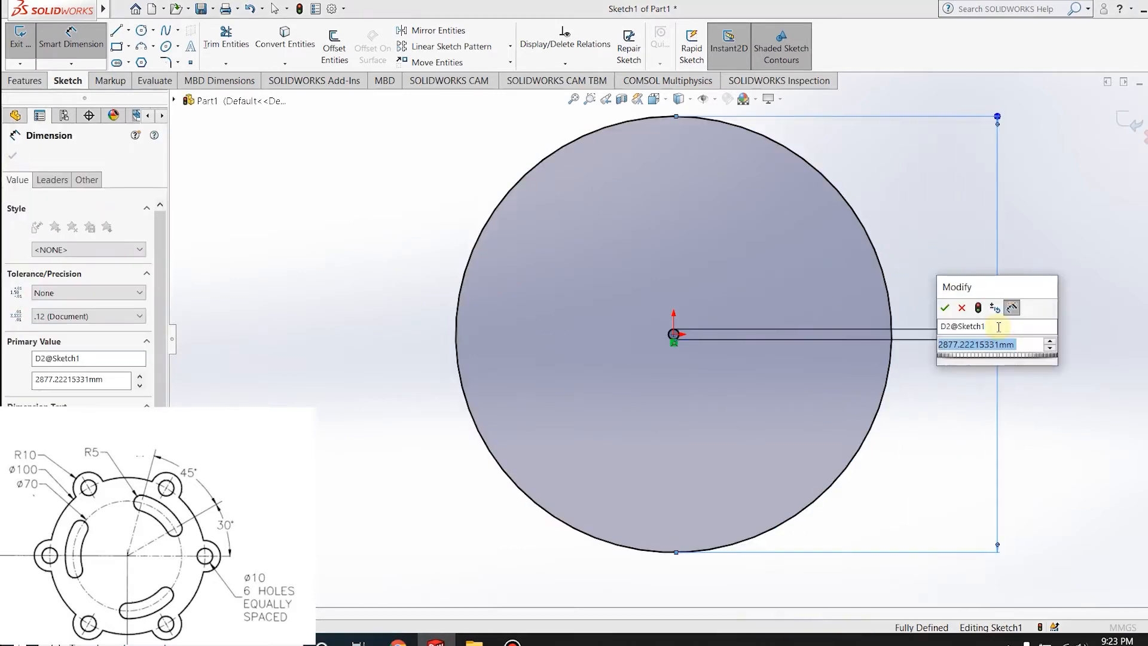
text(100)
key(Return)
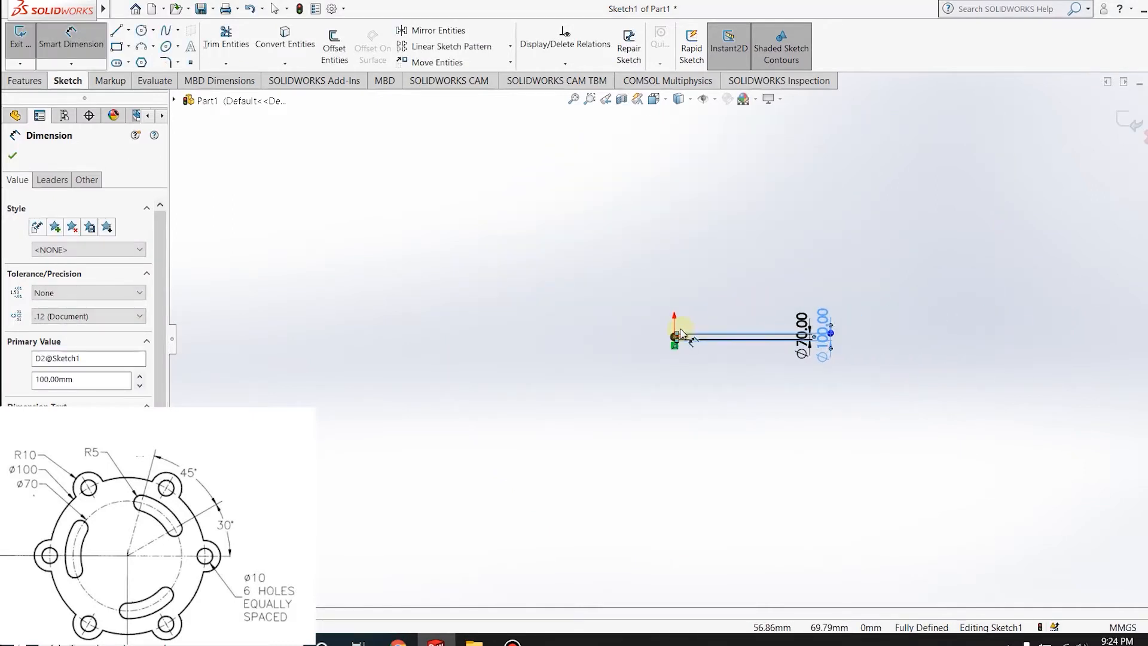
- Convert the 70 mm inner circle to construction geometry
scroll(682, 333, down, 10)
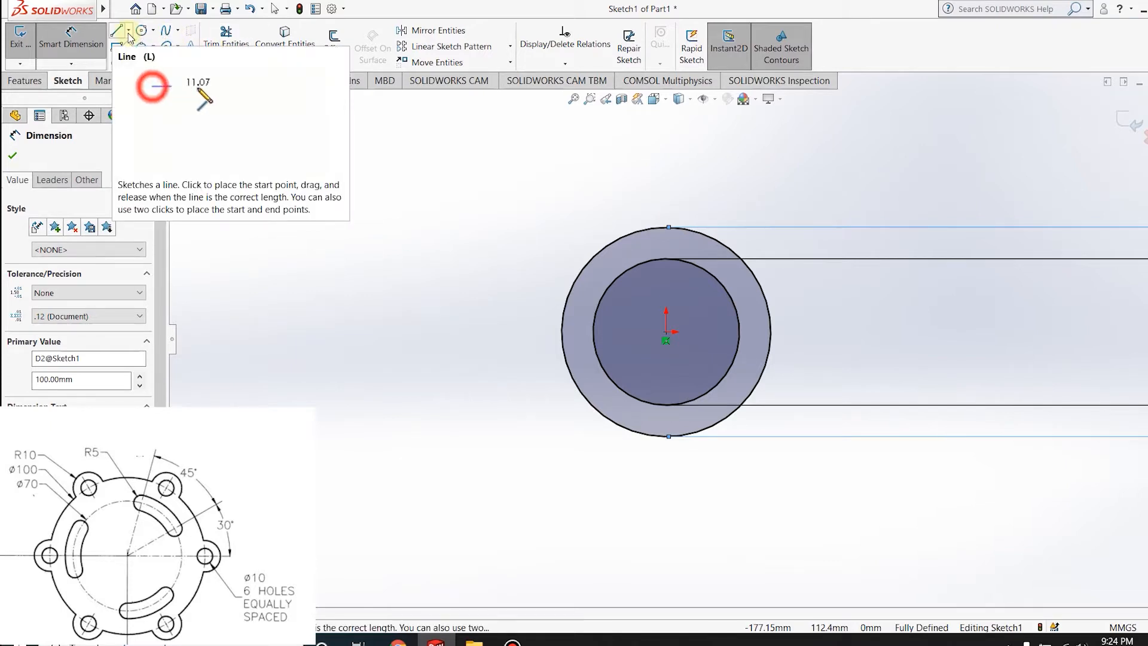
click(120, 9)
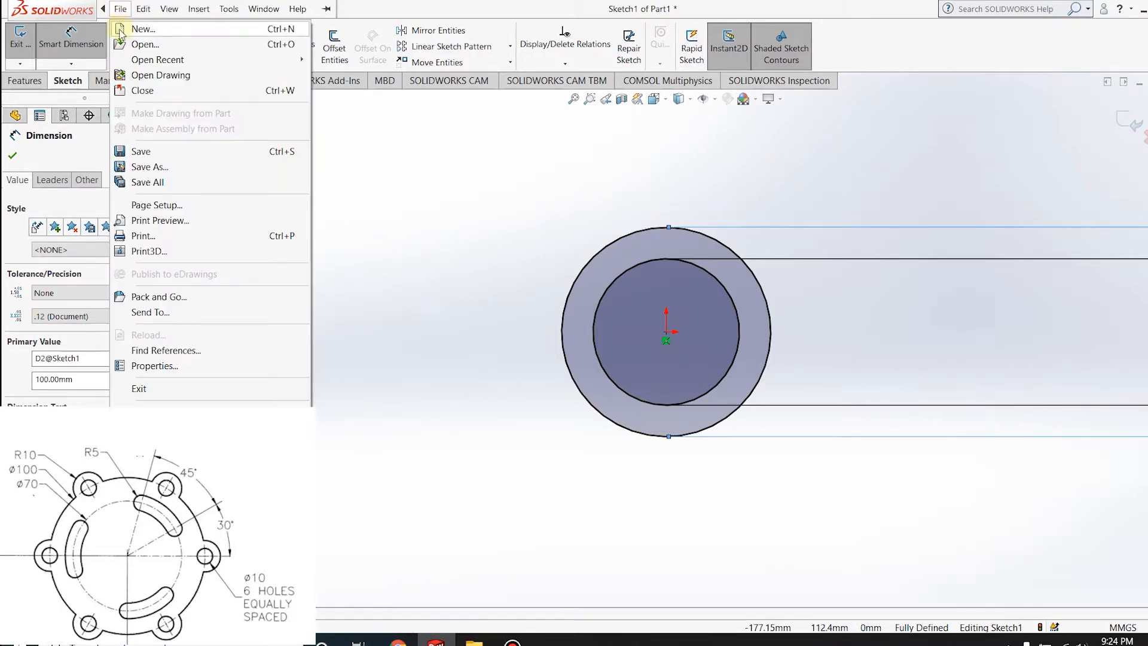
click(657, 262)
key(Escape)
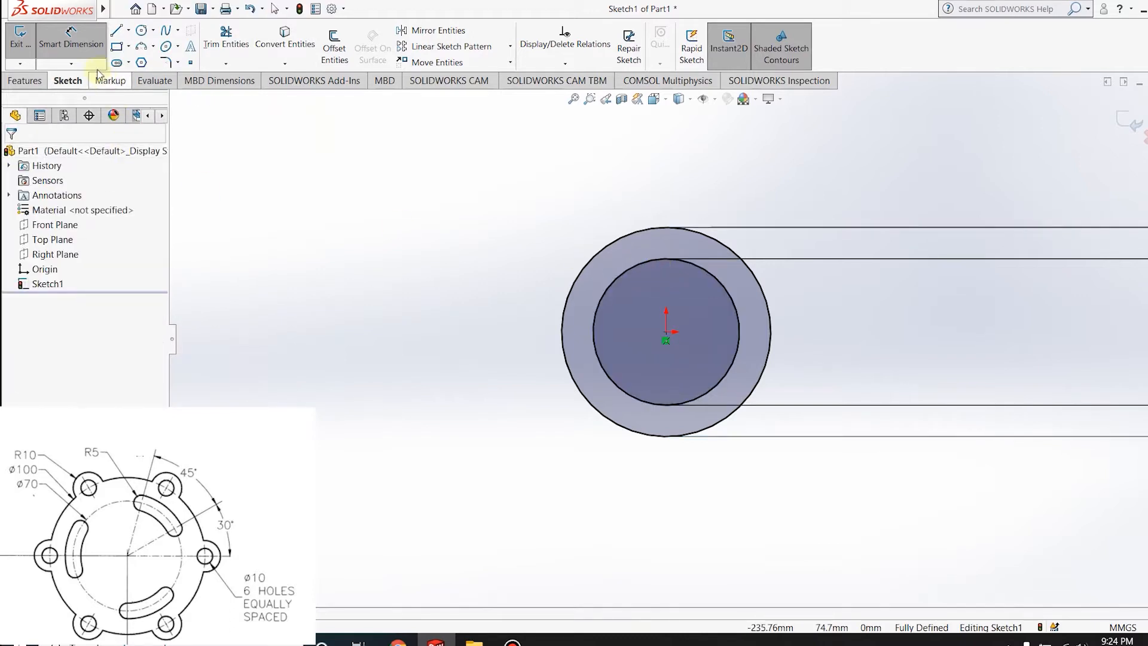
click(623, 286)
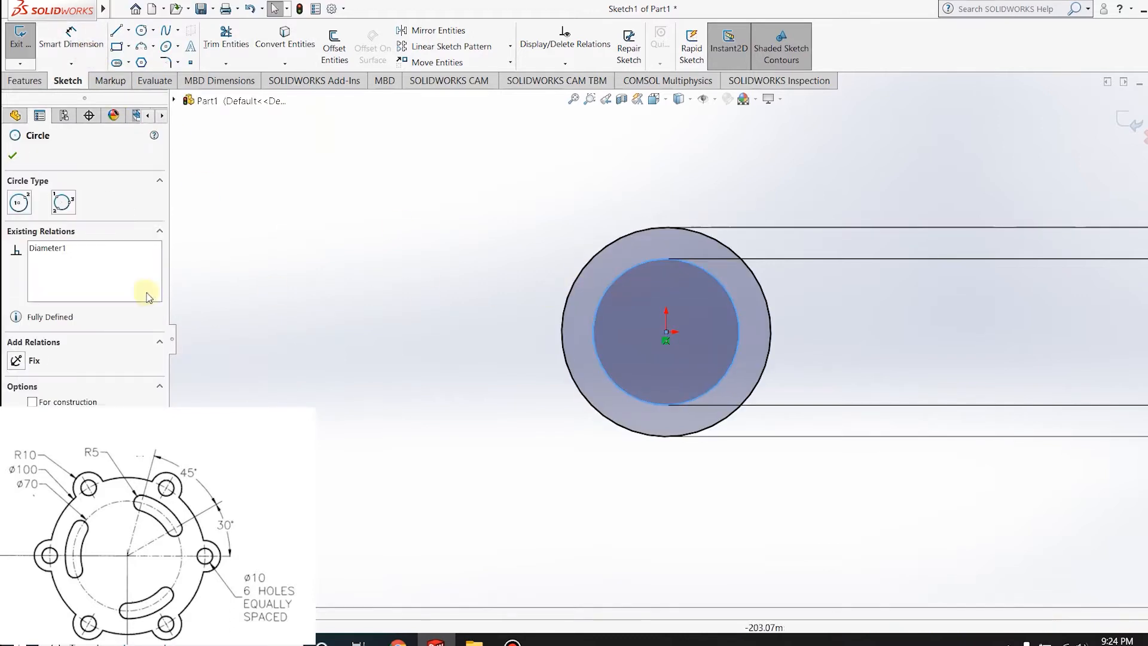
click(32, 402)
click(421, 317)
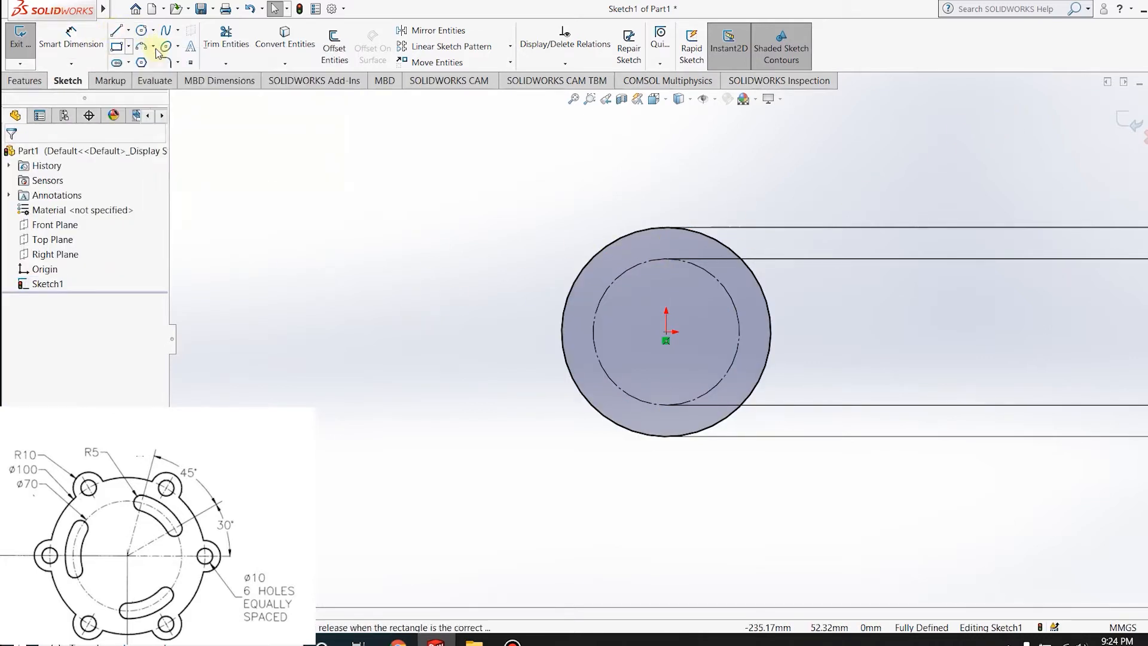
- Sketch two concentric circles, about 14.3 mm and 21.2 mm in diameter, centred on the left quadrant point of the 100 mm circle
click(141, 30)
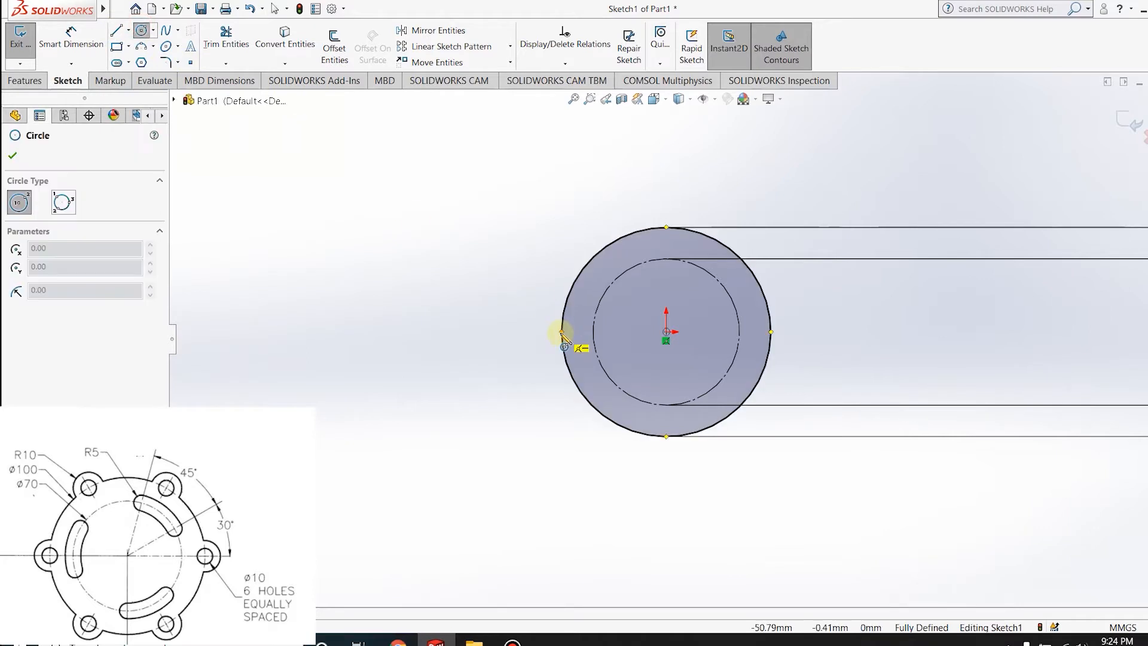
click(562, 333)
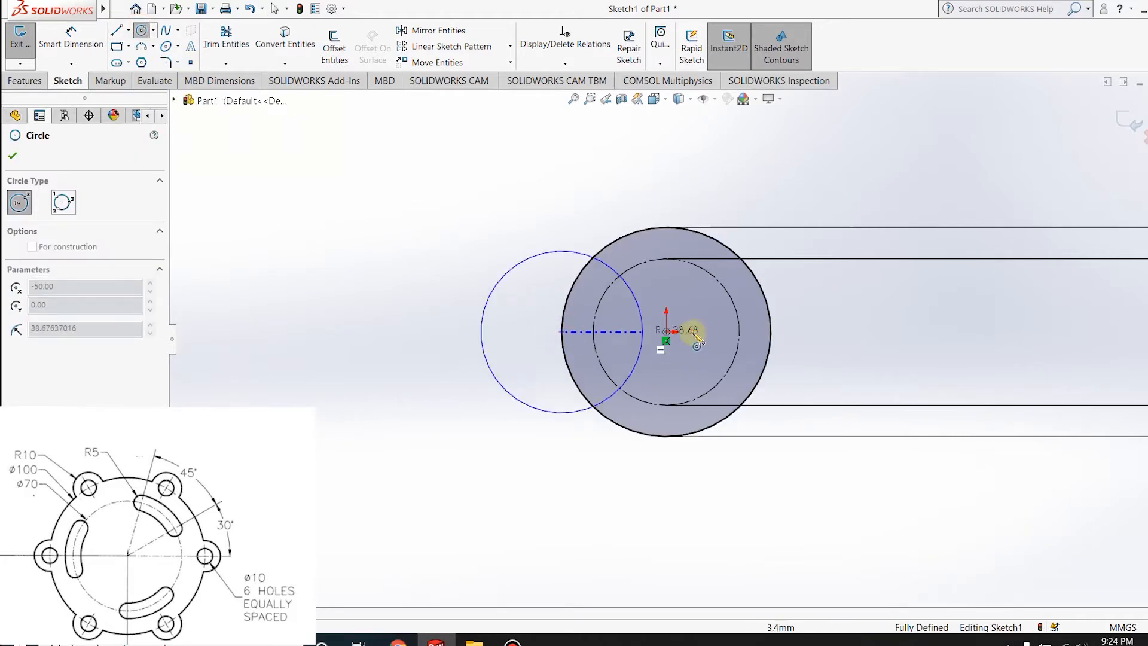
click(575, 326)
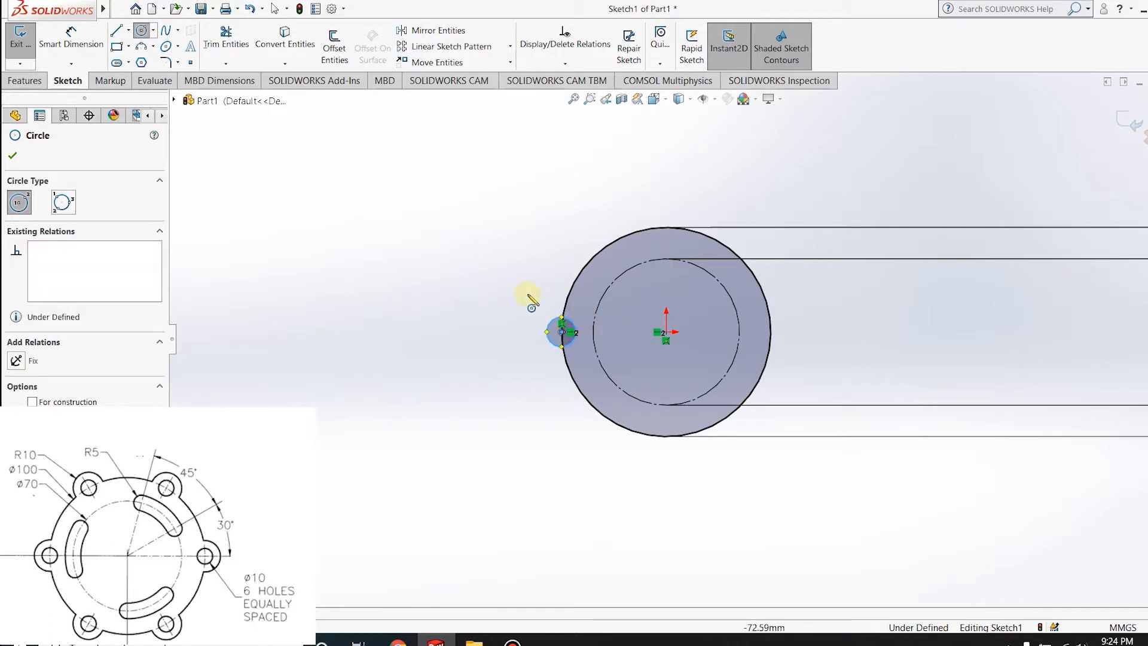
click(562, 333)
click(572, 312)
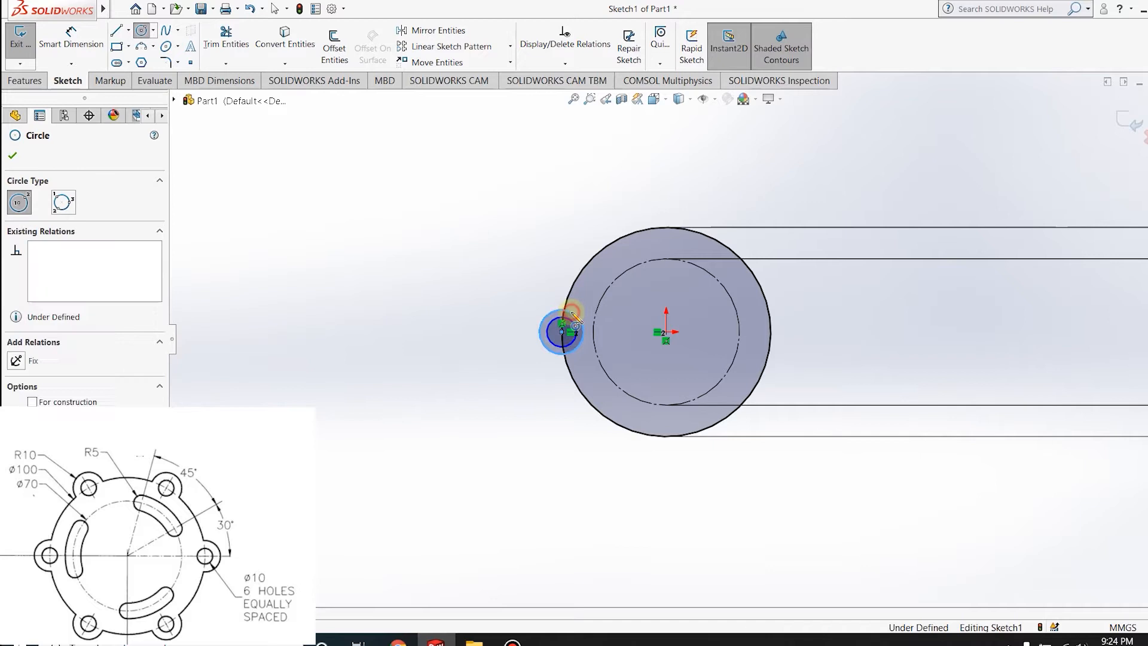
- Dimension the smaller of the two circles at the left quadrant to a diameter of 10 mm
click(83, 48)
scroll(549, 322, down, 3)
scroll(585, 344, down, 2)
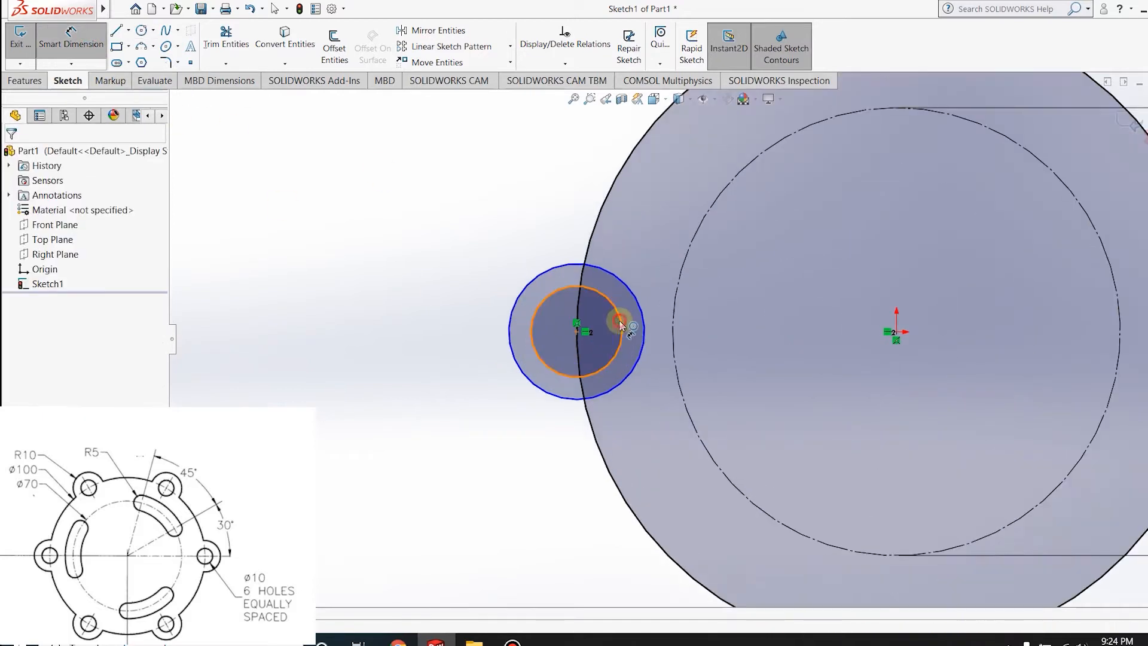
click(619, 322)
click(442, 430)
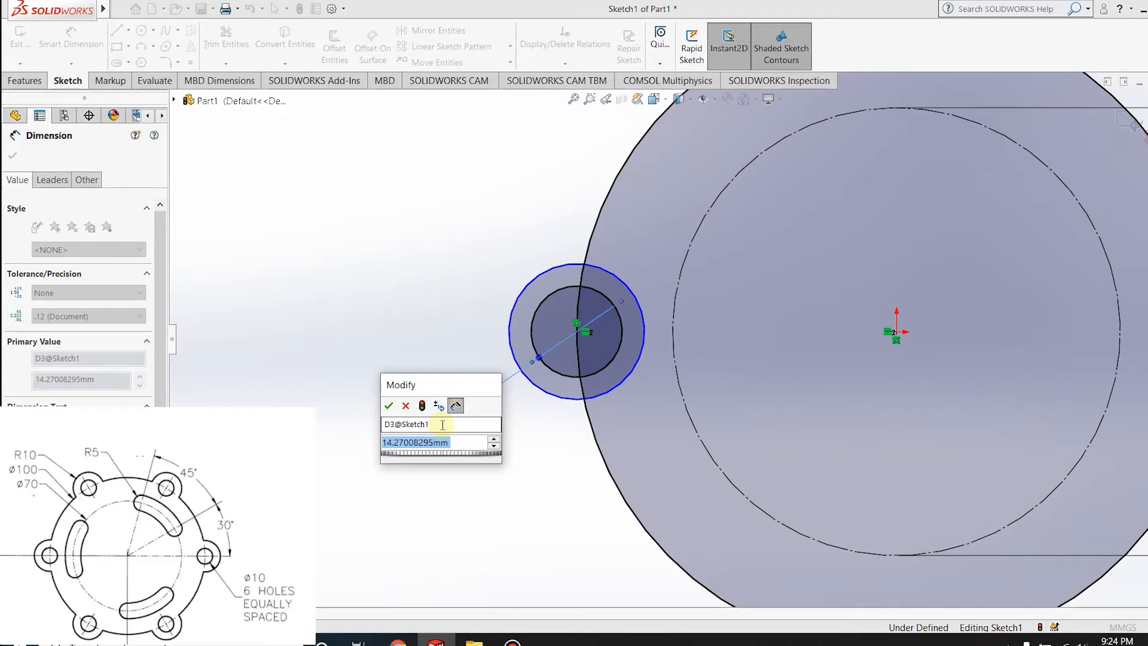
text(10)
key(Return)
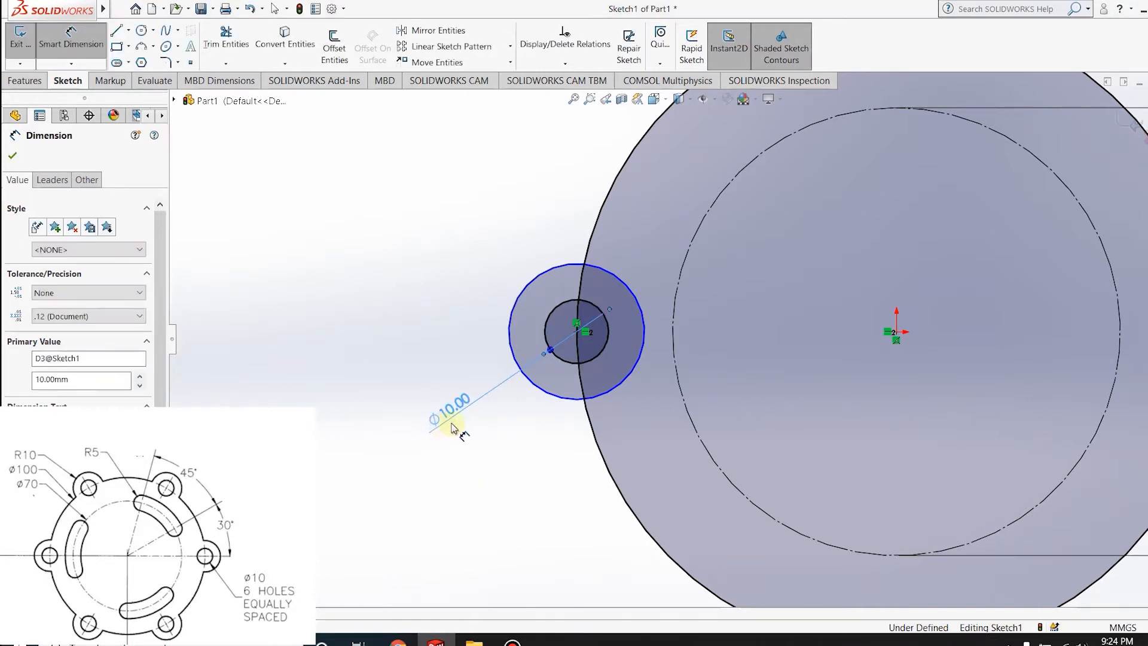
- Dimension the larger circle around the 10 mm hole to a diameter of 20 mm
click(621, 281)
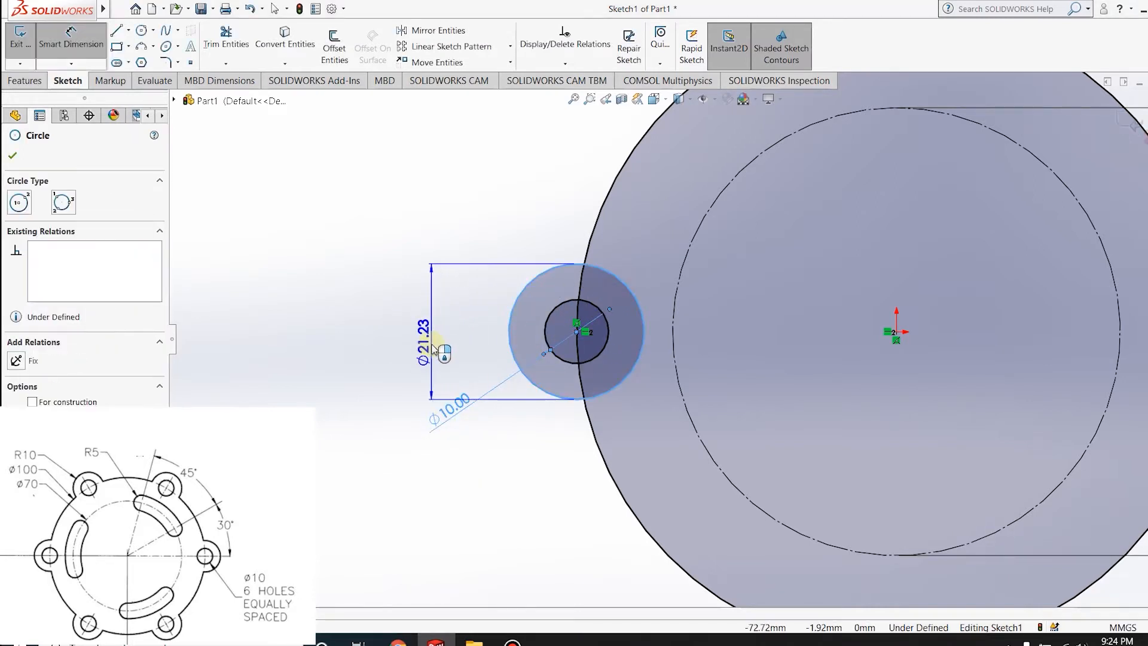
click(428, 345)
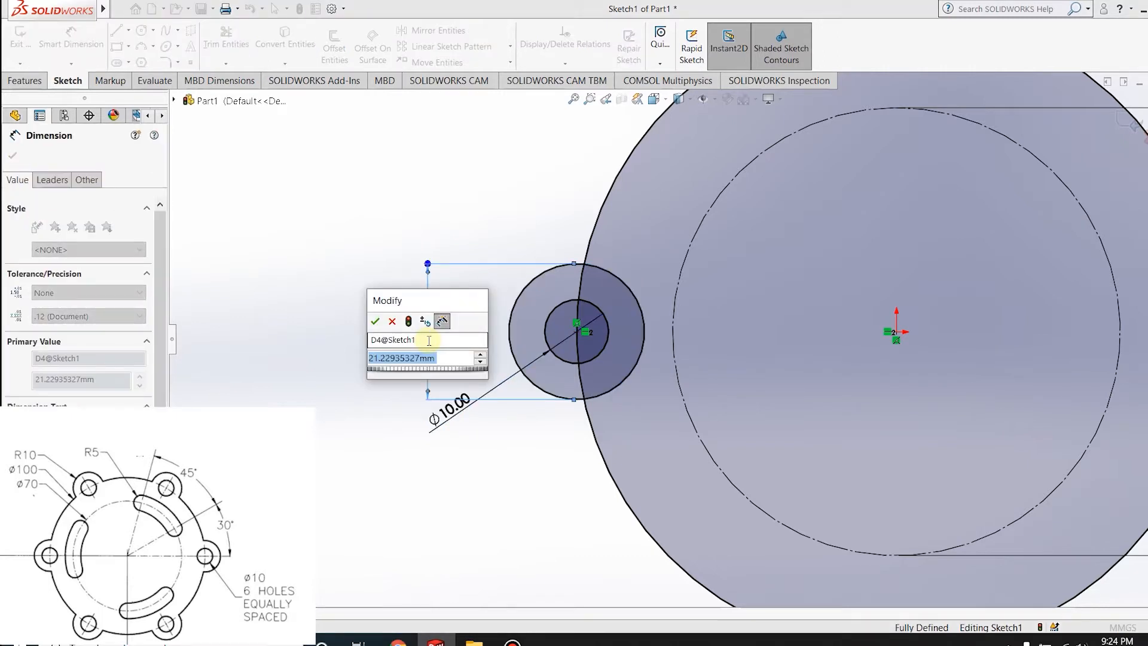
text(20)
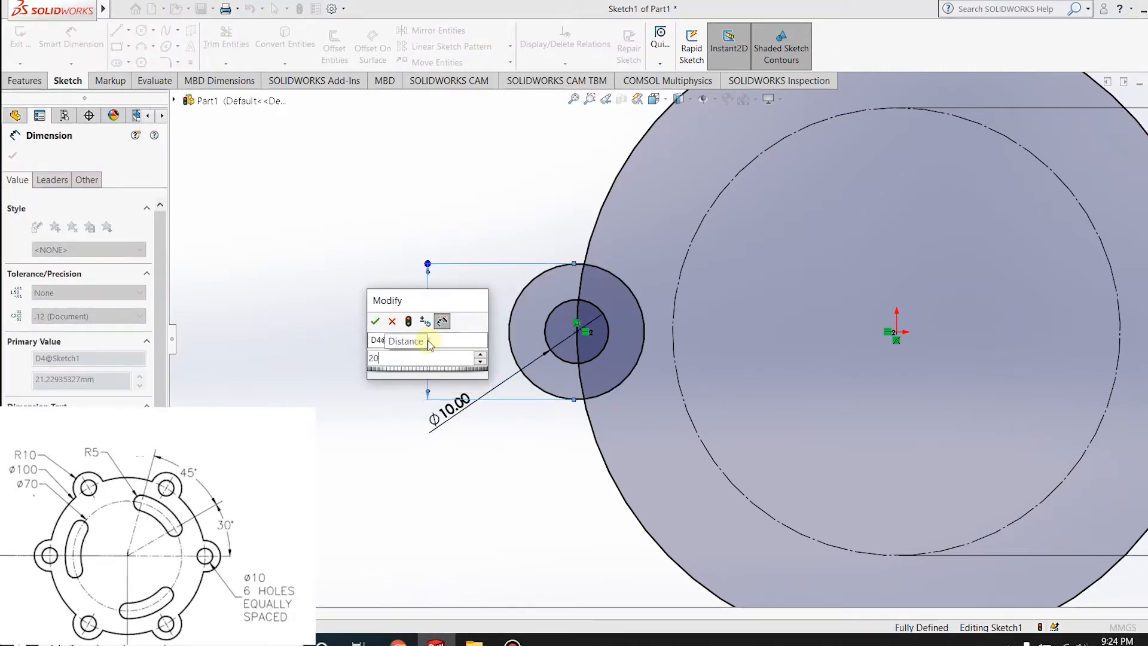
key(Return)
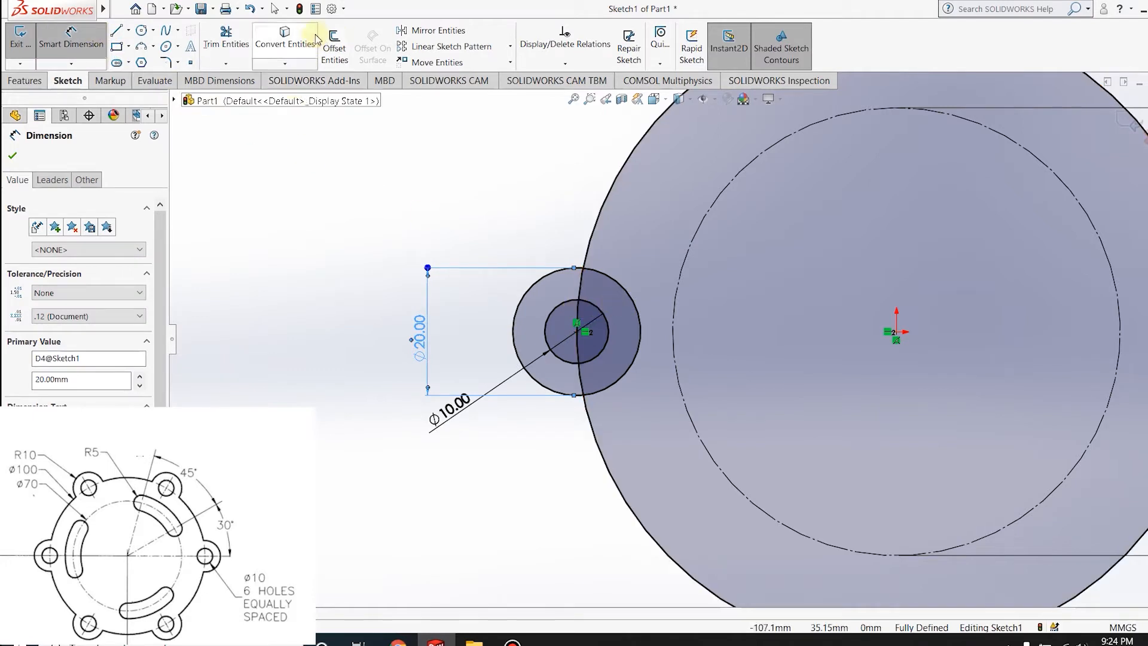
- Try patterning the 10 mm and 20 mm circles around the origin as four equally spaced instances over 360 degrees
click(226, 33)
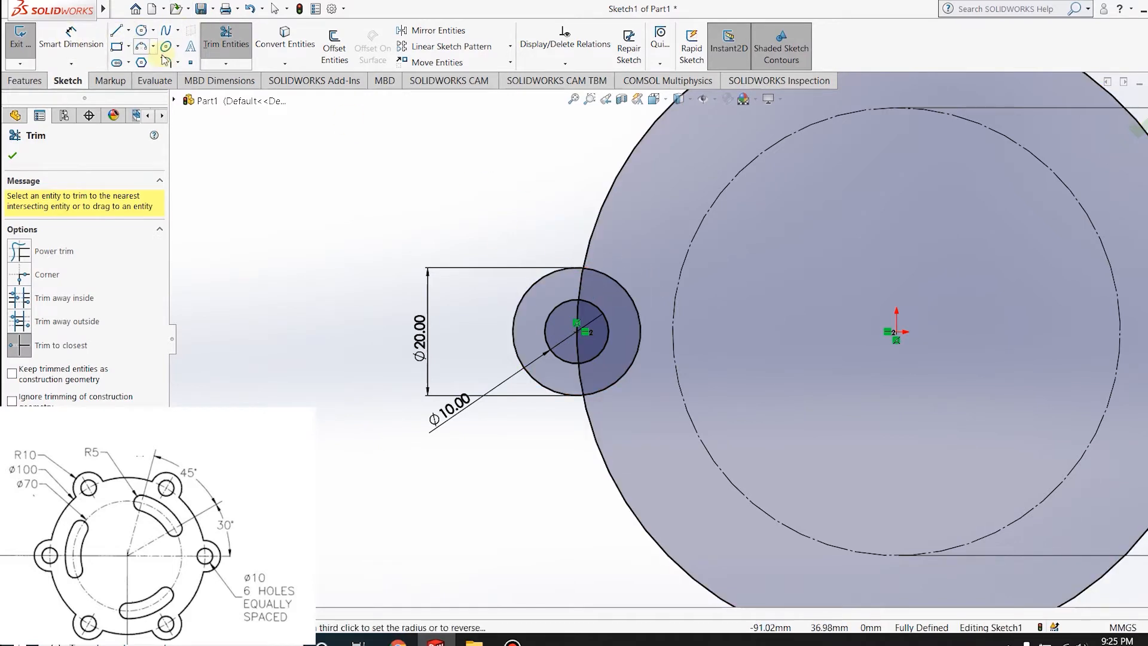
click(511, 46)
click(468, 78)
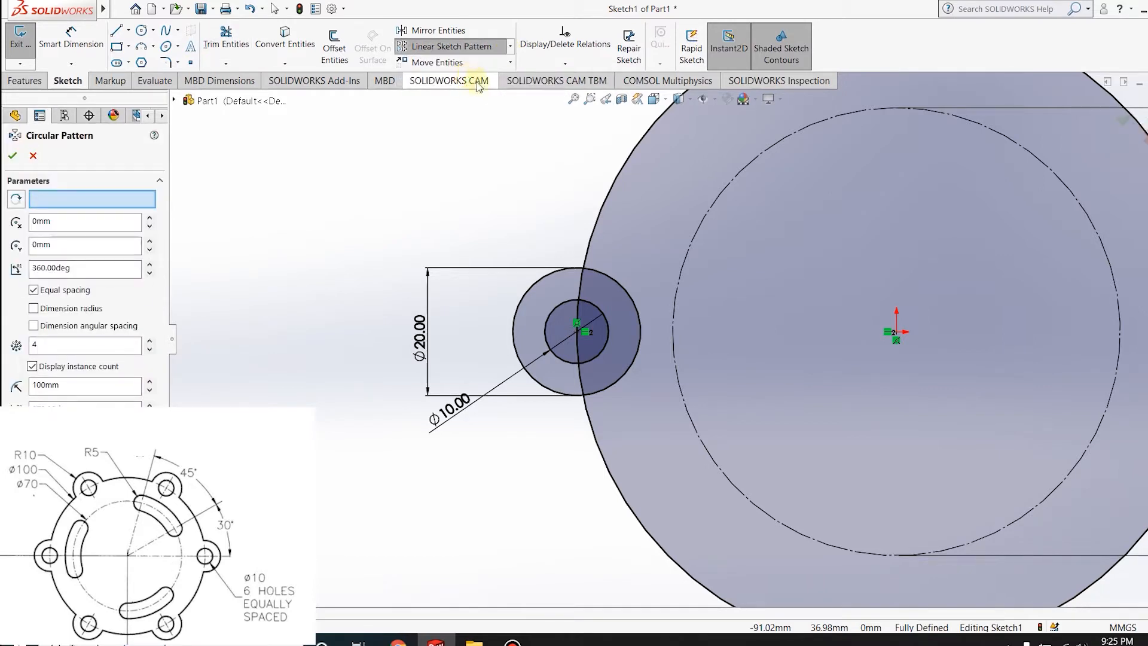
click(525, 293)
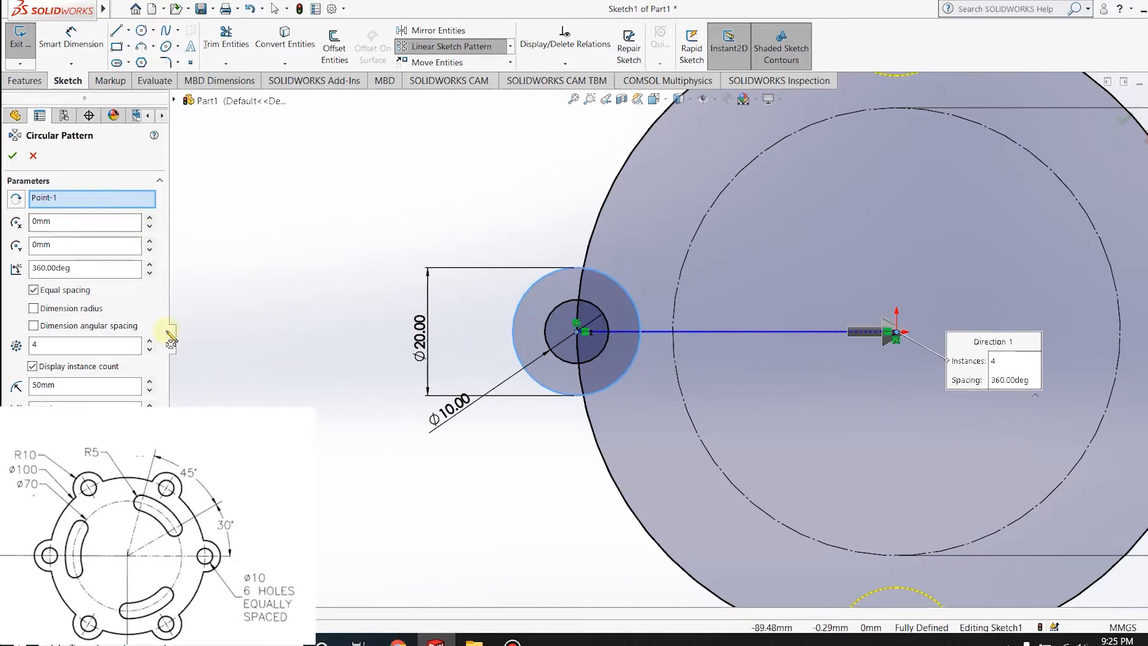
click(89, 459)
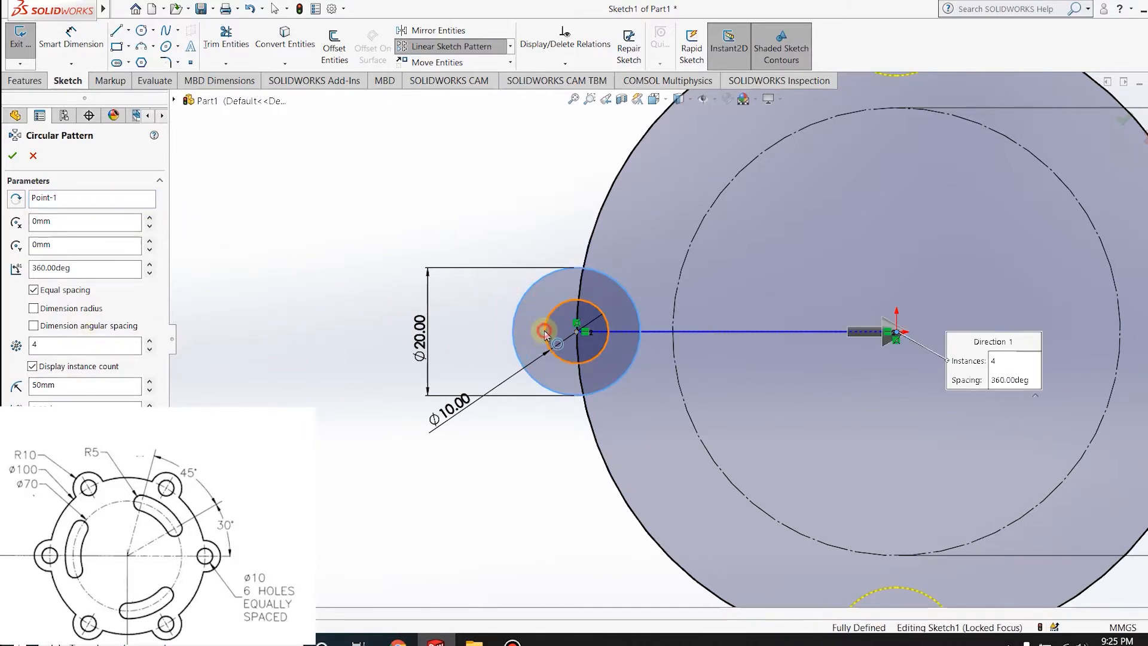
scroll(679, 347, up, 2)
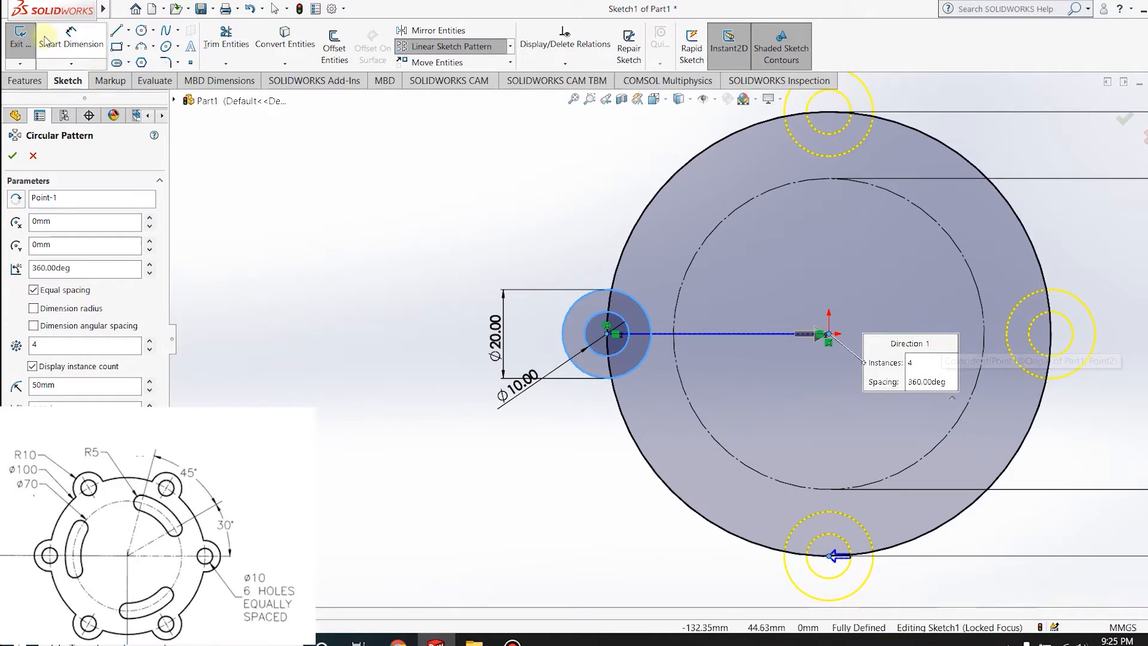
click(1125, 120)
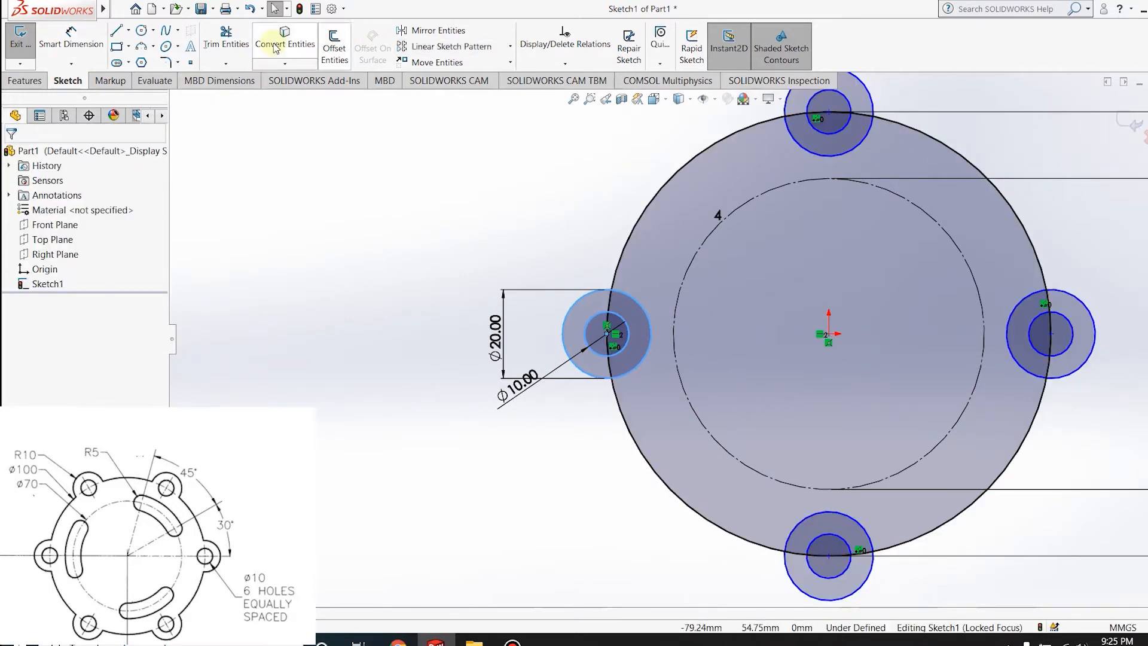
- Try trimming the inner lobe arcs and the crossing segments of the 100 mm circle at the left and bottom lobes
click(227, 37)
click(629, 294)
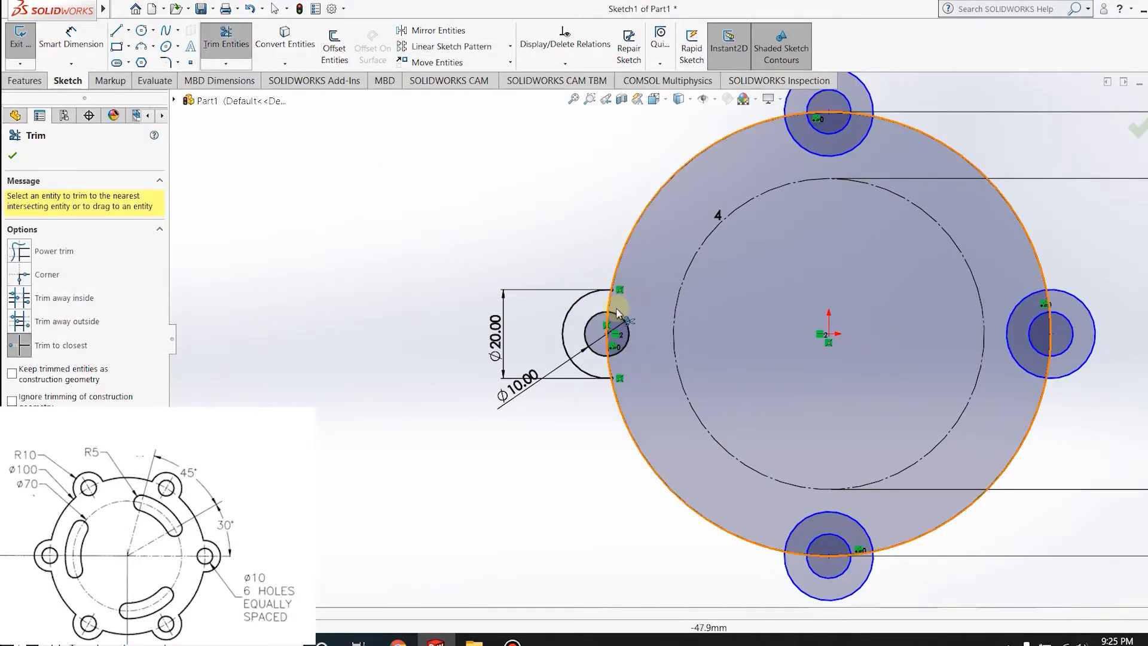
click(609, 359)
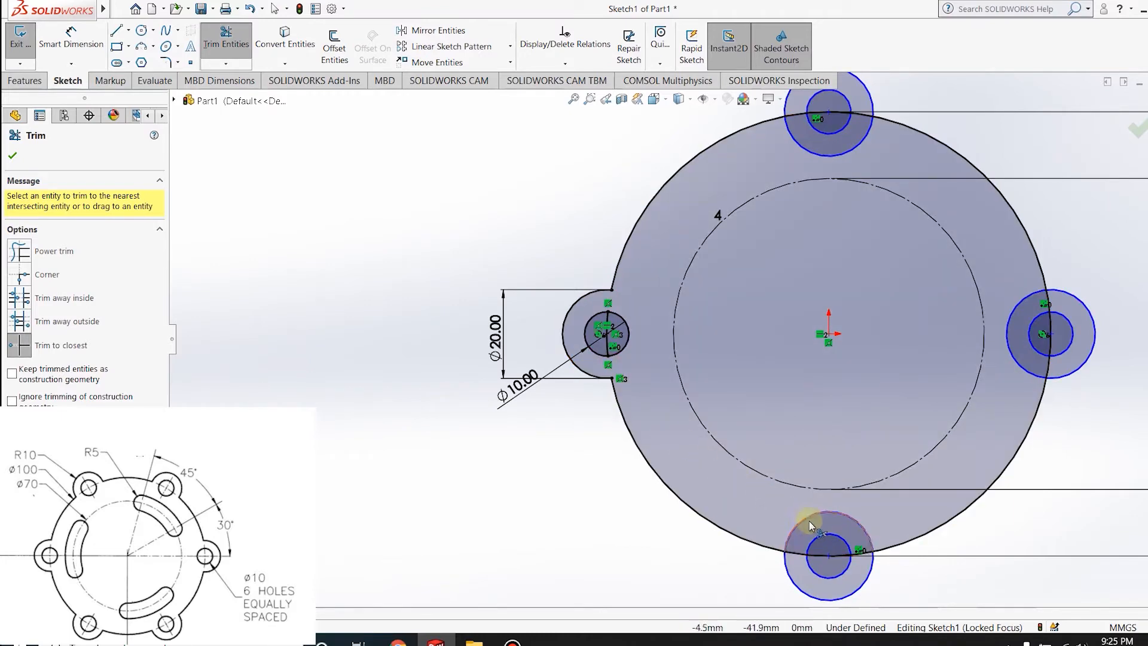
click(828, 513)
click(864, 552)
click(863, 552)
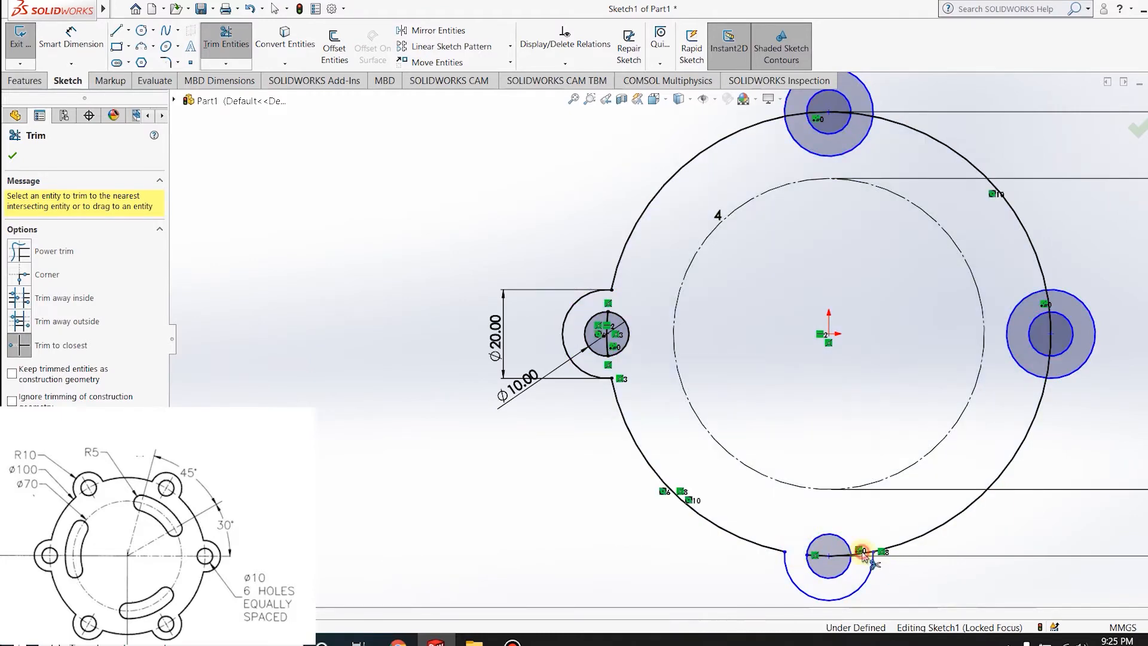
scroll(884, 555, down, 2)
click(843, 526)
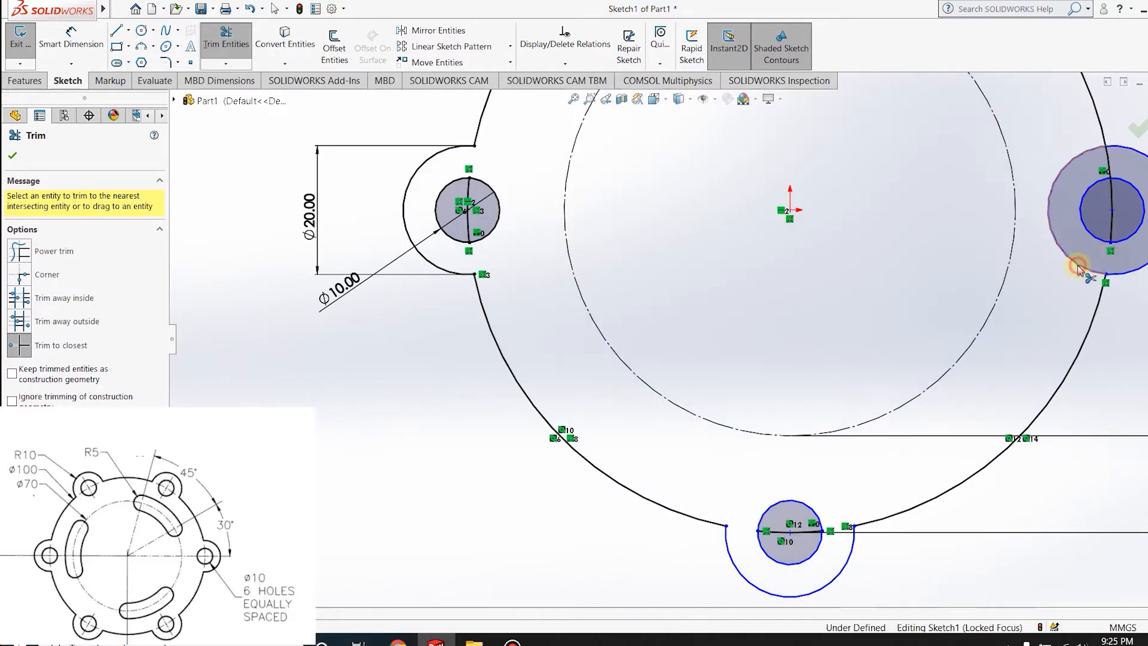
- Try trimming the right lobe's overlap with the 100 mm circle and the leftover arcs inside the side and bottom holes
click(1078, 270)
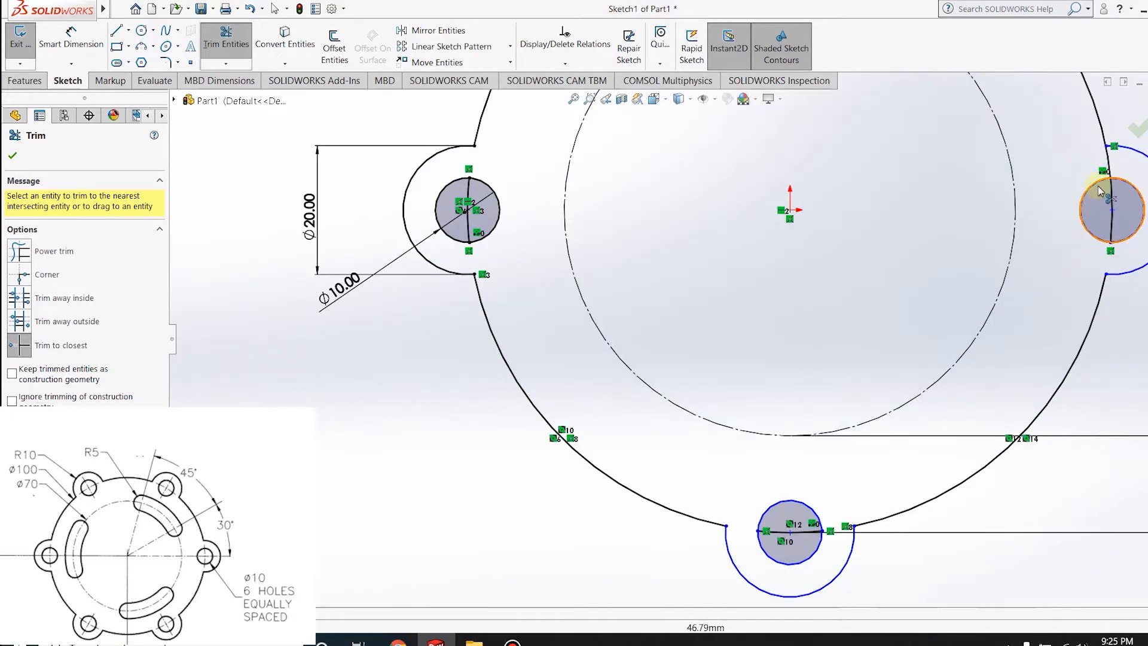
click(1107, 165)
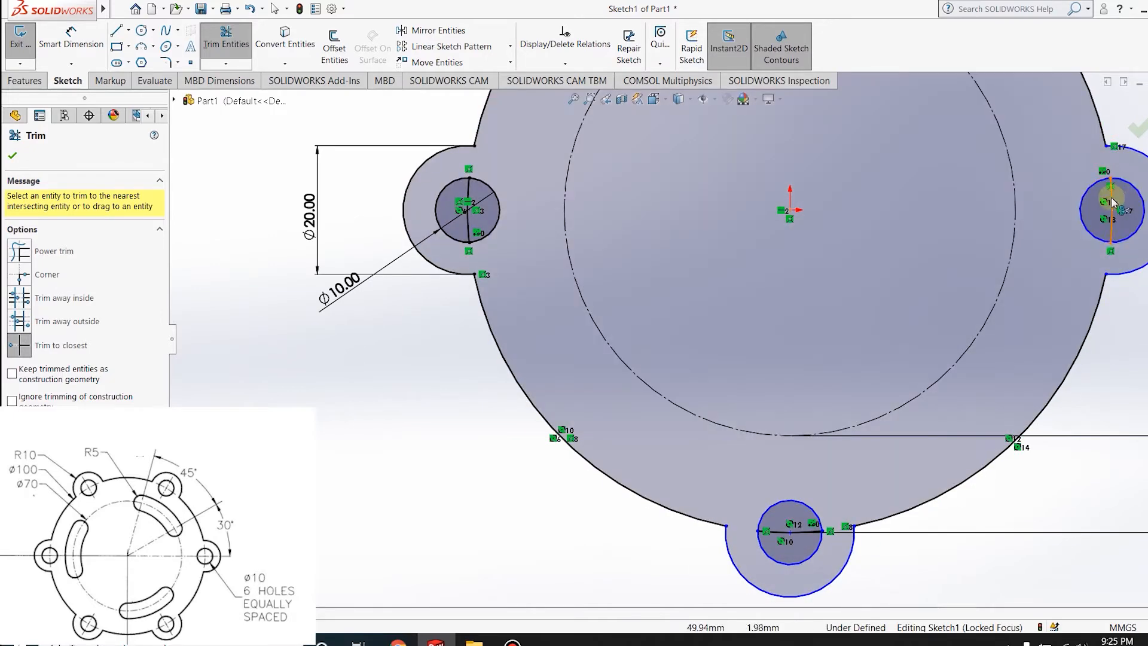
click(477, 212)
scroll(592, 187, up, 2)
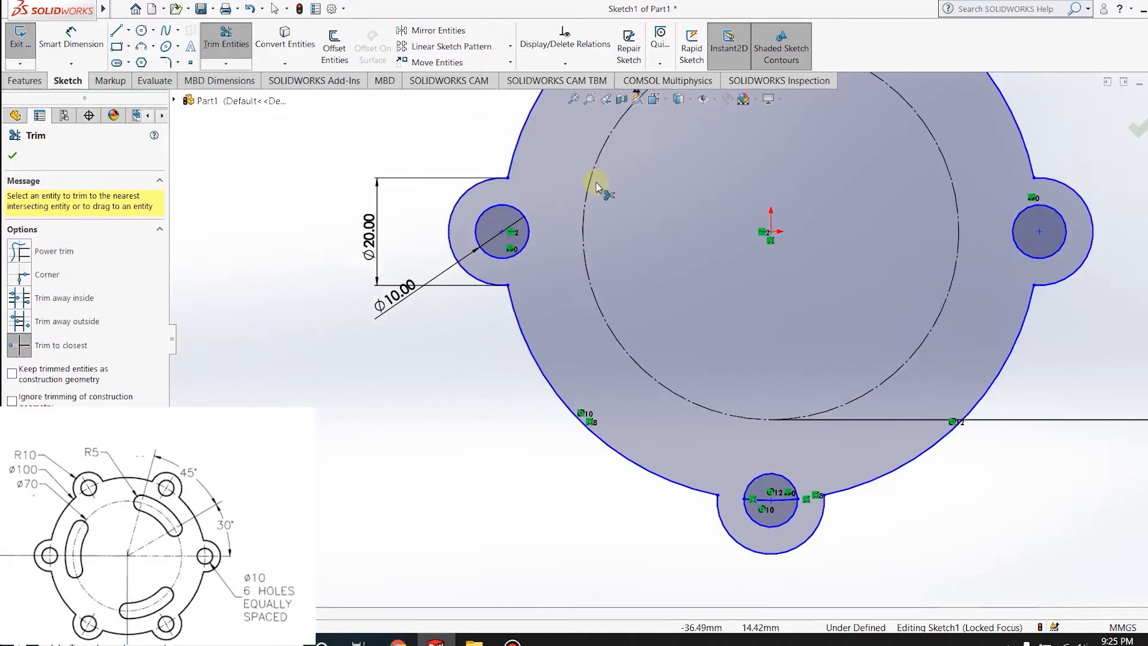
scroll(730, 467, up, 2)
click(742, 453)
scroll(711, 149, down, 1)
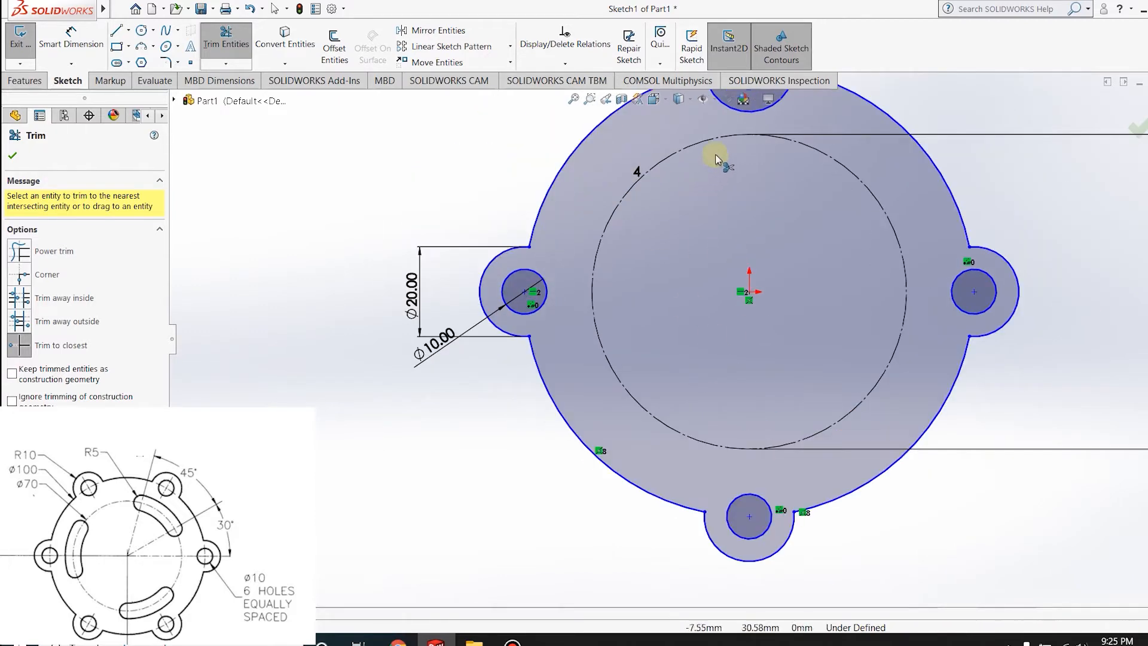
- Try trimming the inner lobe arc and the 100 mm circle's segments across the top lobe and its hole
scroll(715, 160, up, 4)
scroll(705, 223, down, 6)
click(644, 343)
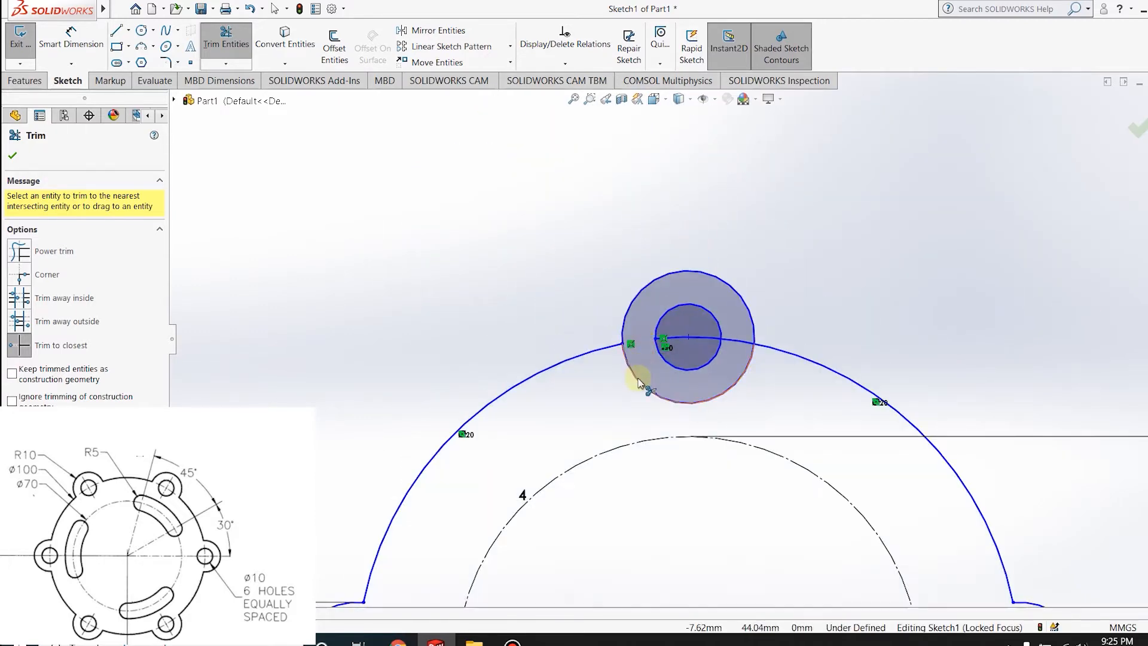
click(636, 376)
click(700, 338)
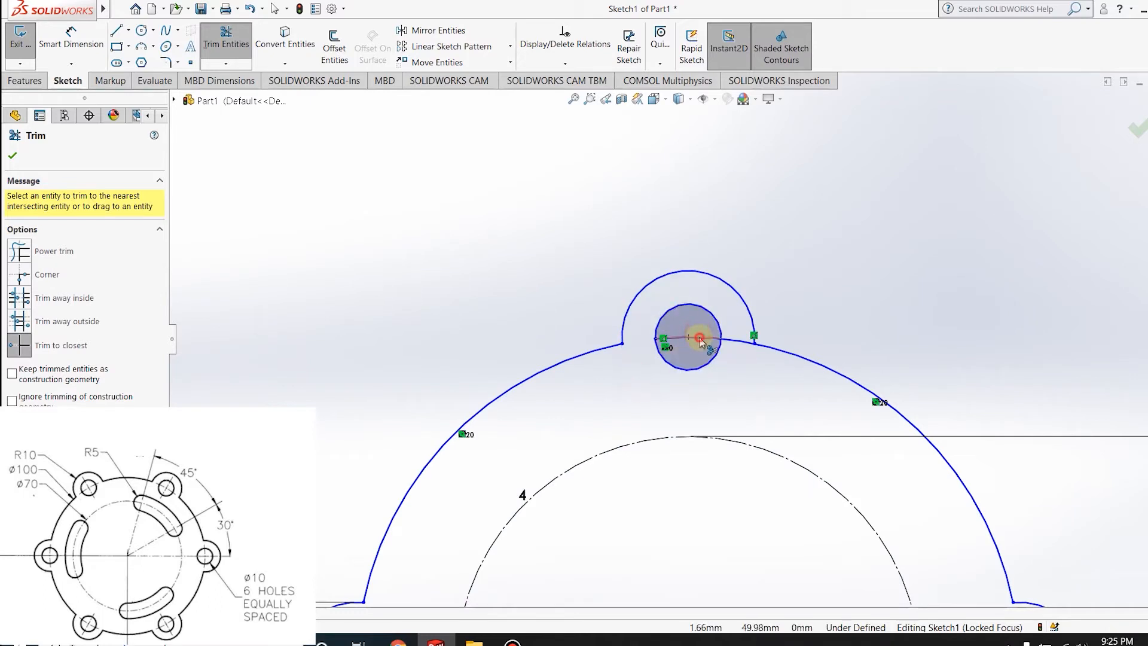
click(739, 348)
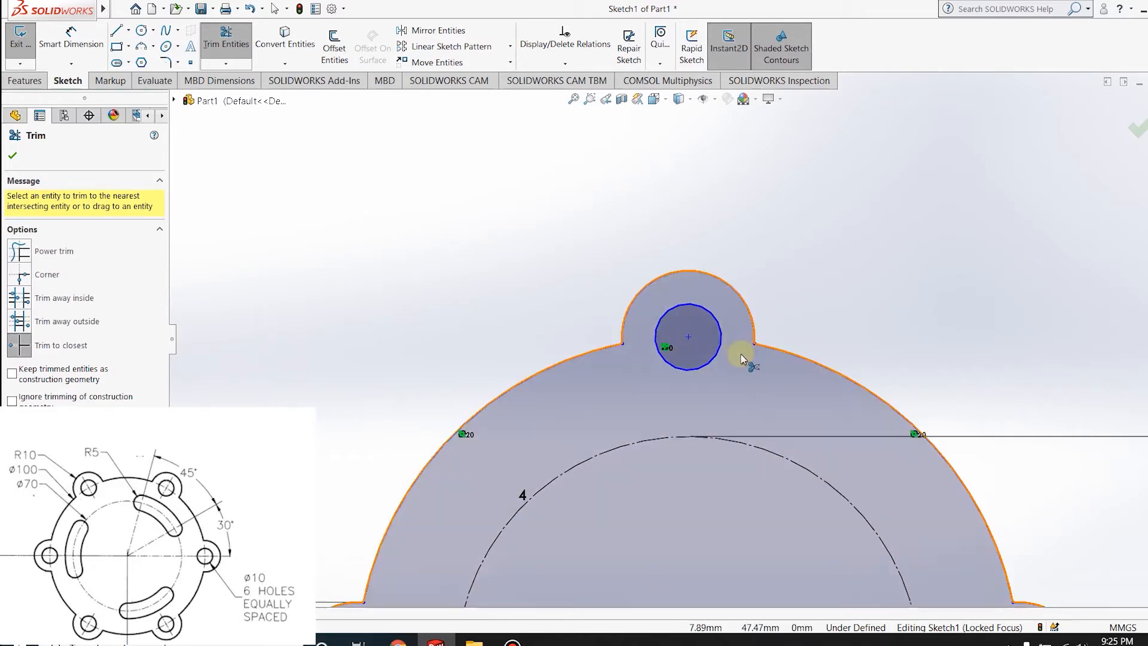
scroll(765, 448, up, 4)
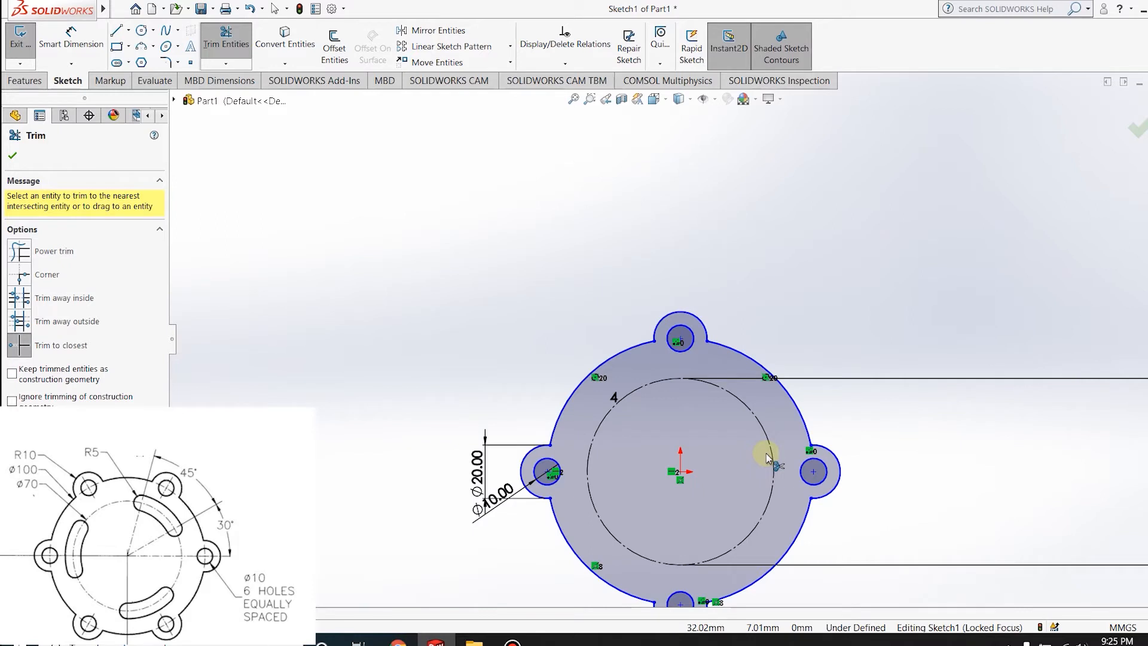
scroll(768, 457, up, 2)
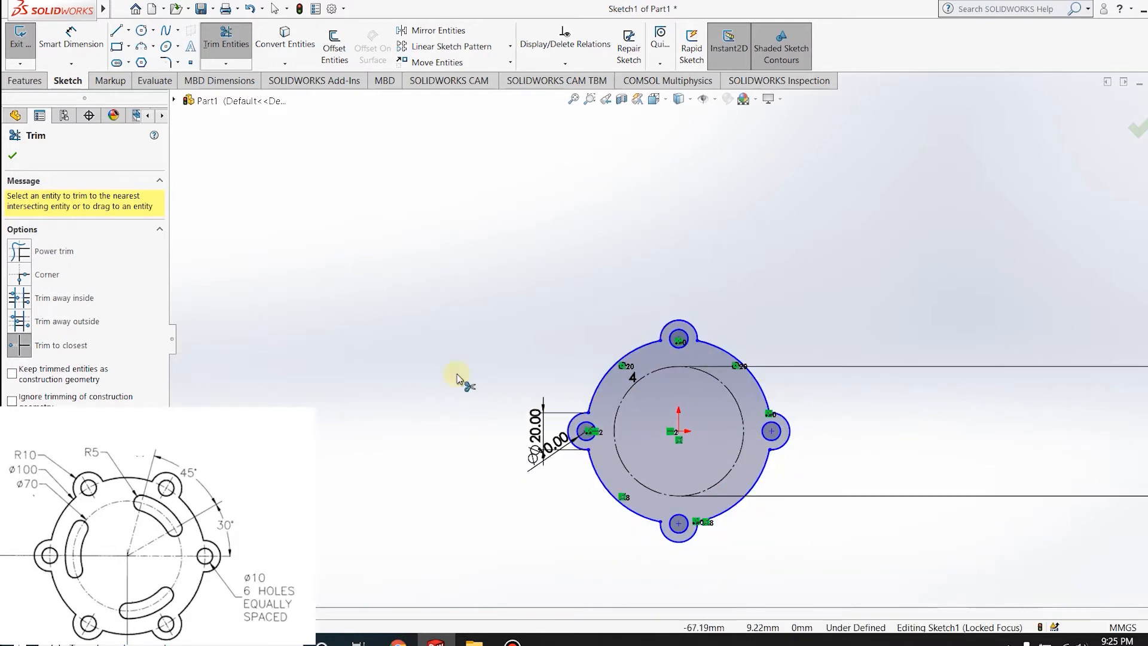
click(128, 30)
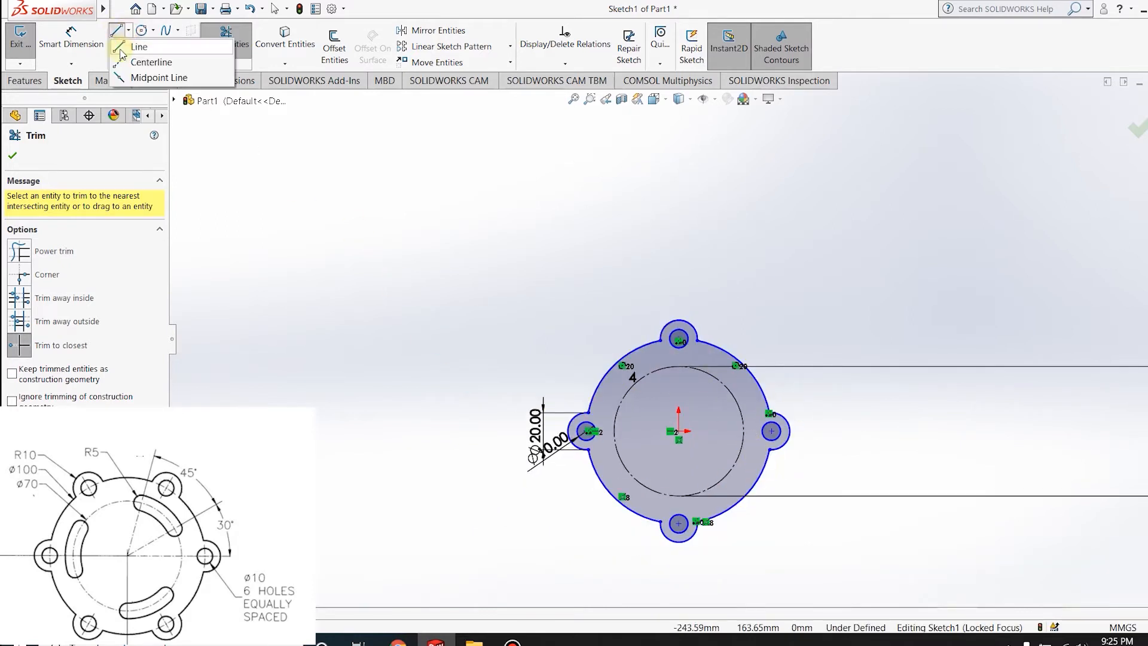
click(168, 31)
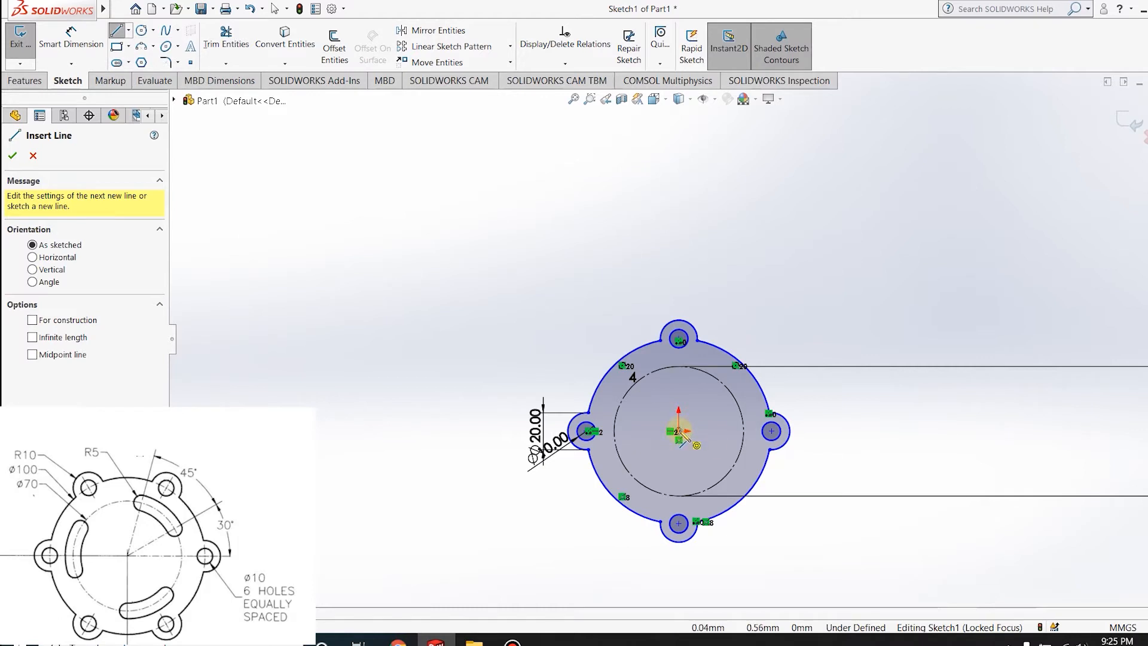
key(Escape)
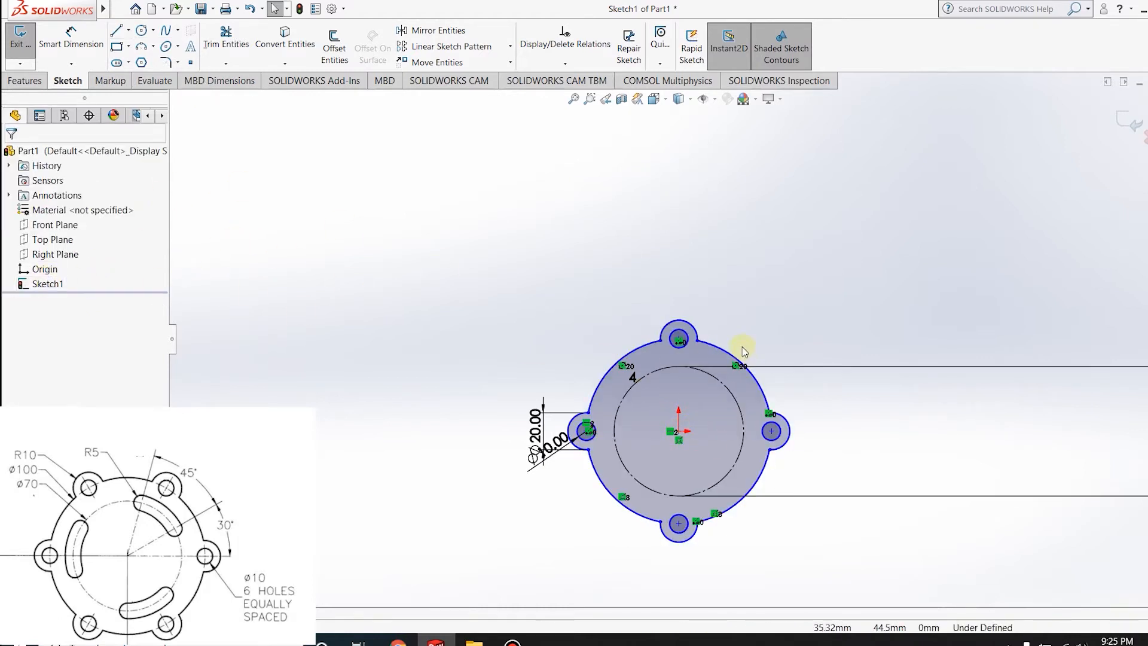
- Undo all the lobe trims and the four-instance circular pattern, back to the single pair of 10 mm and 20 mm circles
key(ctrl+z)
key(ctrl+z)
key(ctrl+z)
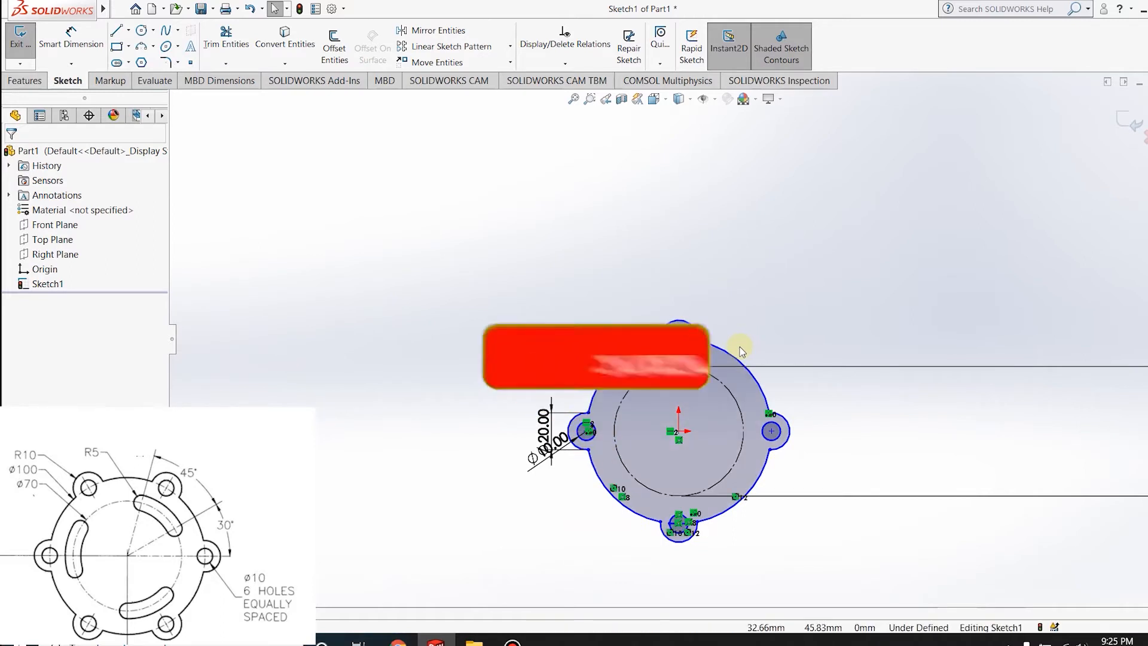
key(ctrl+z)
key(ctrl+z)
key(ctrl+z)
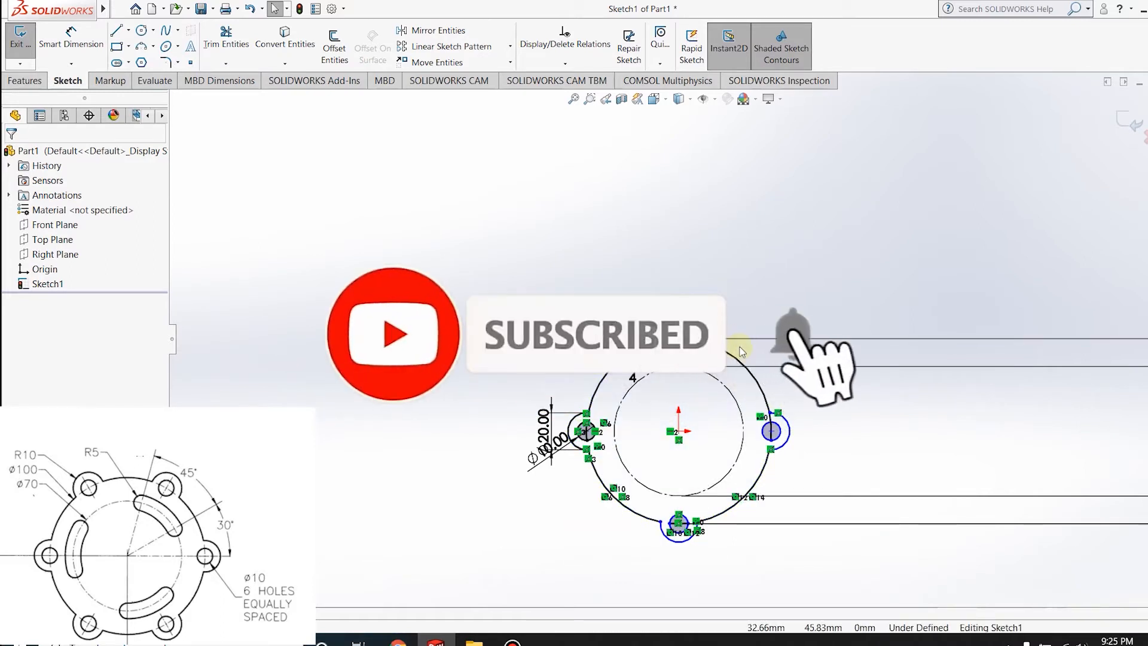
key(ctrl+z)
key(ctrl+z)
key(ctrl+z)
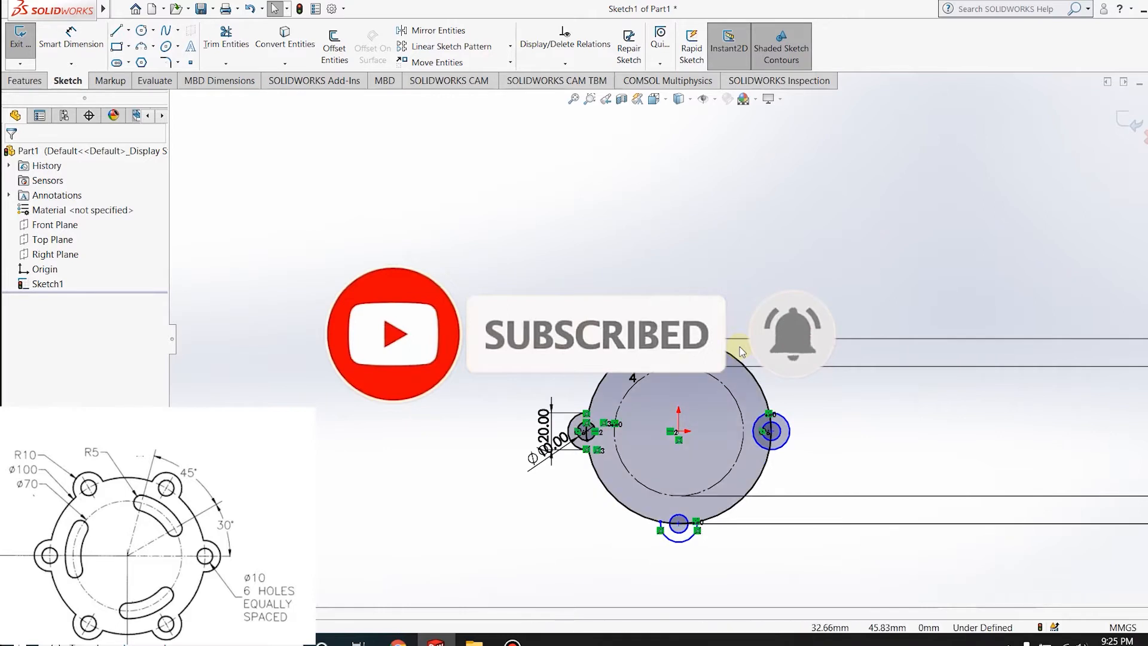
key(ctrl+z)
key(ctrl+z)
key(ctrl+z)
key(ctrl+z)
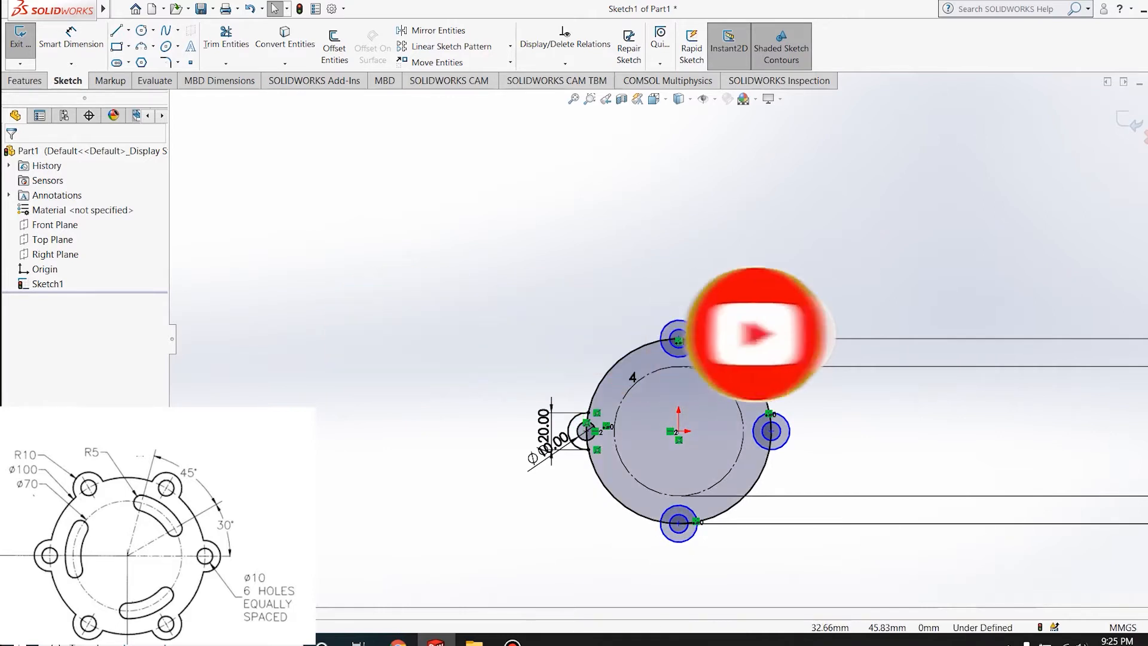
key(ctrl+z)
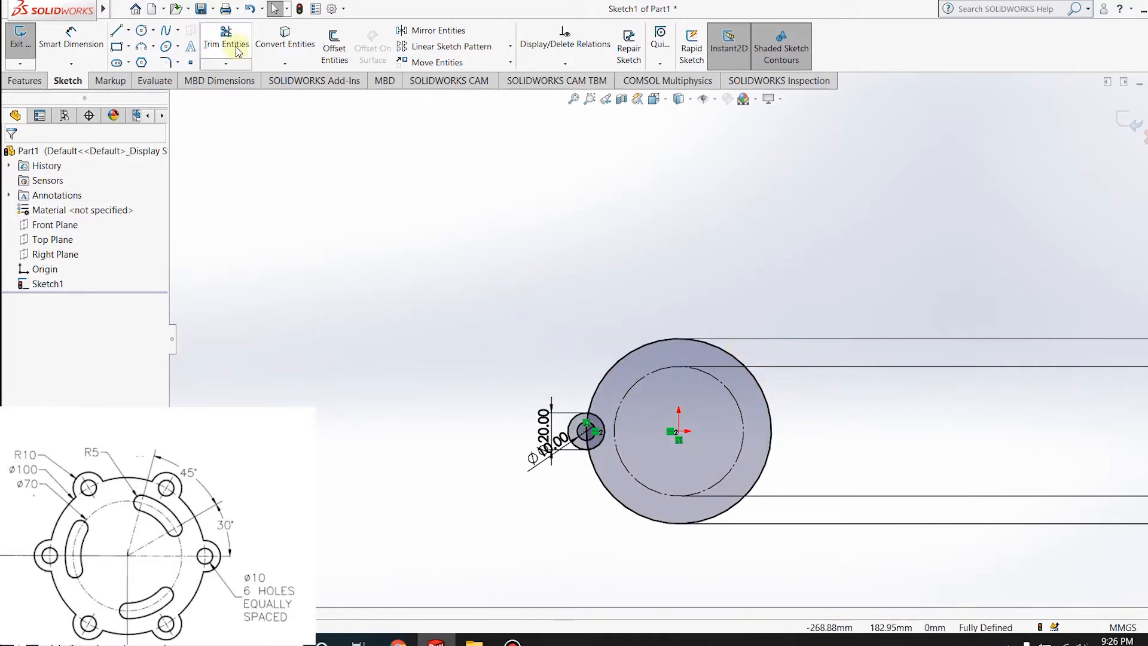
- Circular-pattern the 10 mm and 20 mm circles around the origin as six equally spaced instances over 360 degrees
click(511, 47)
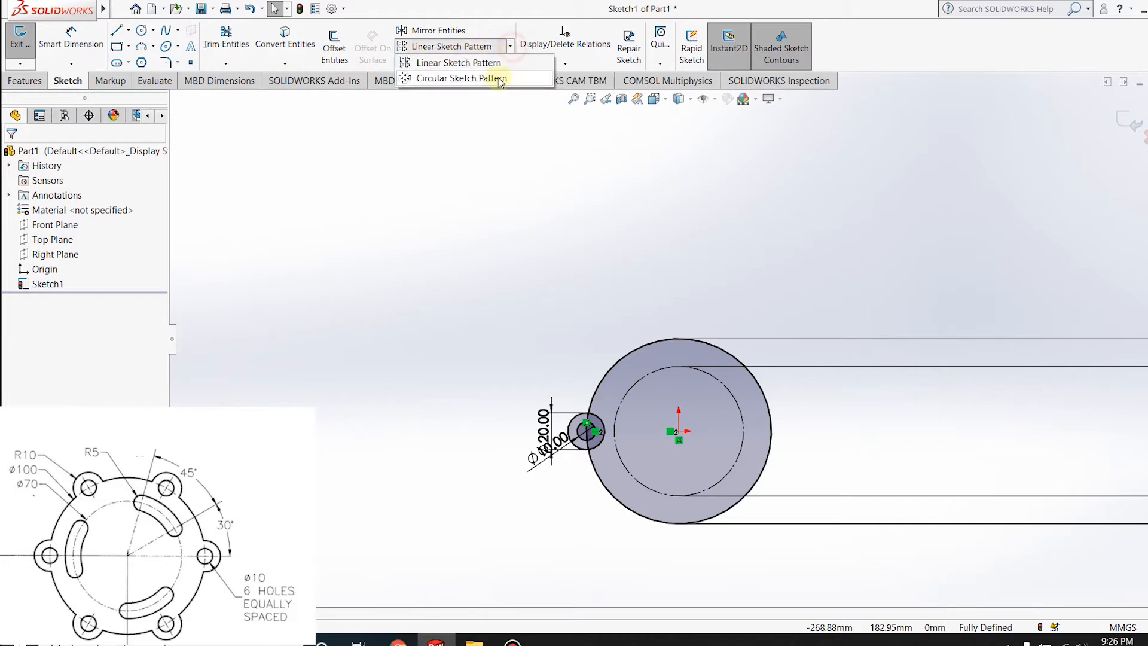
click(468, 77)
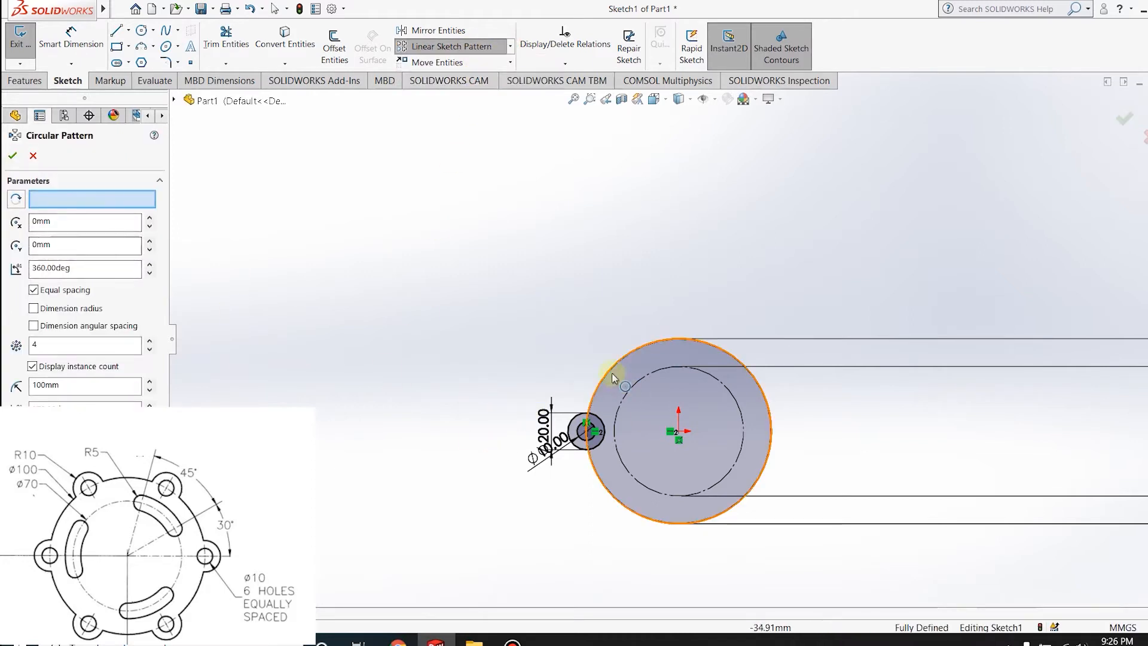
click(679, 430)
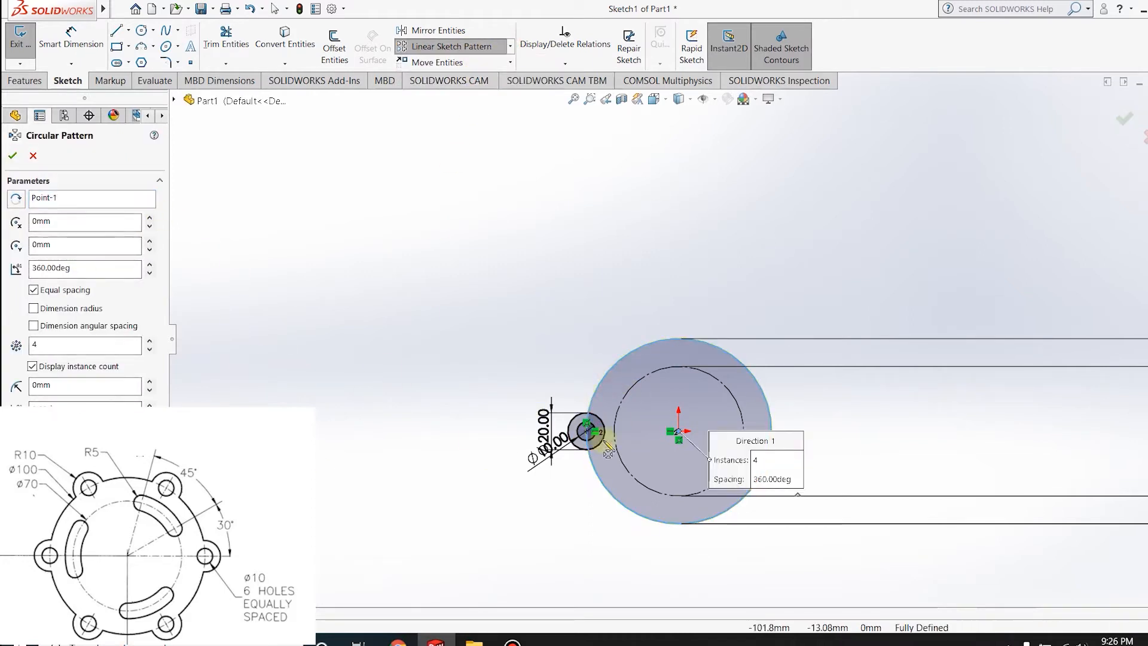
scroll(628, 430, down, 3)
click(525, 382)
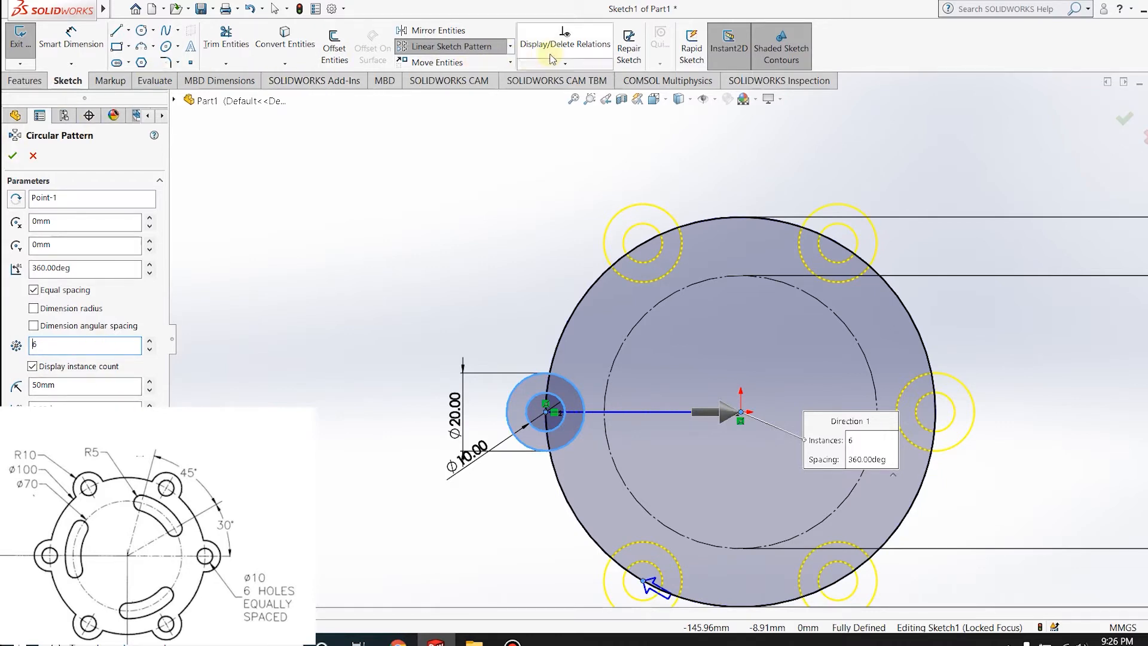
click(1131, 118)
- Trim the inner lobe arc and the 100 mm circle's segments across the upper-left lobe and hole
click(226, 41)
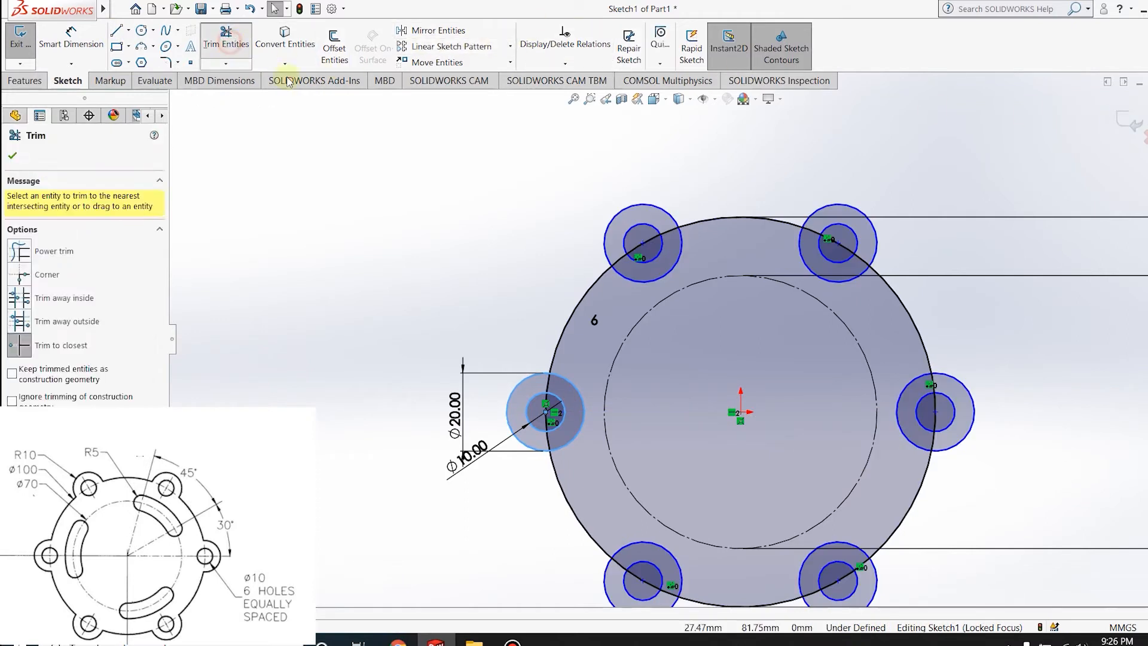
click(683, 252)
mouse_move(682, 252)
mouse_down()
mouse_move(662, 227)
mouse_move(618, 261)
mouse_up()
click(618, 261)
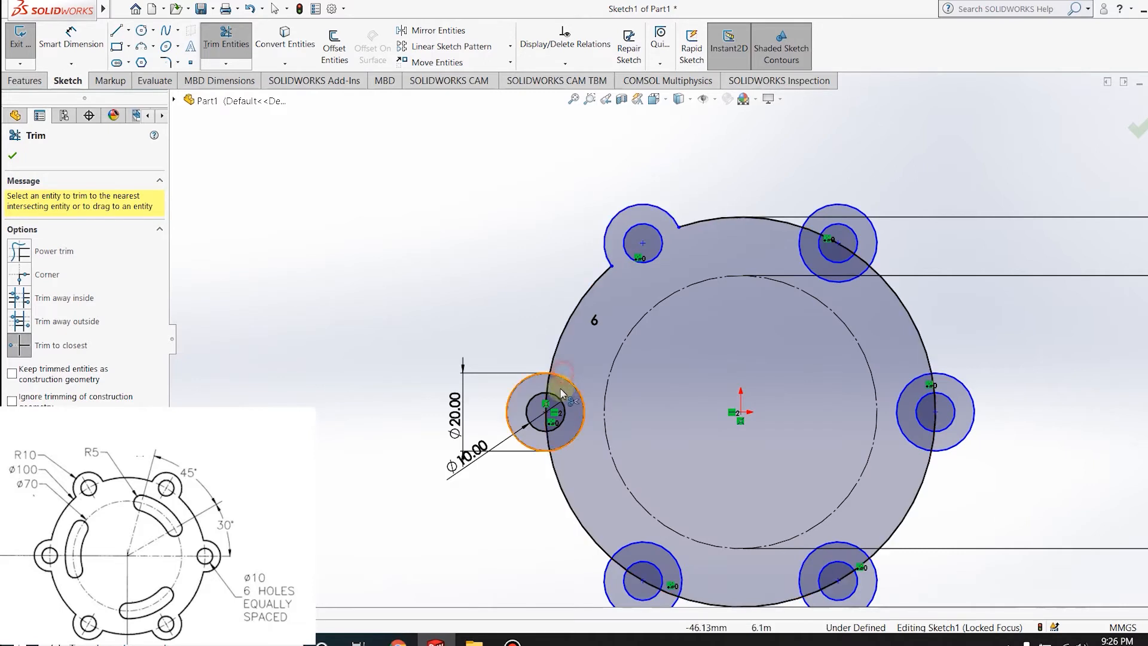
- Trim the inner lobe arcs and the 100 mm circle's segments across the left and lower-left lobes and their holes
click(562, 379)
click(547, 391)
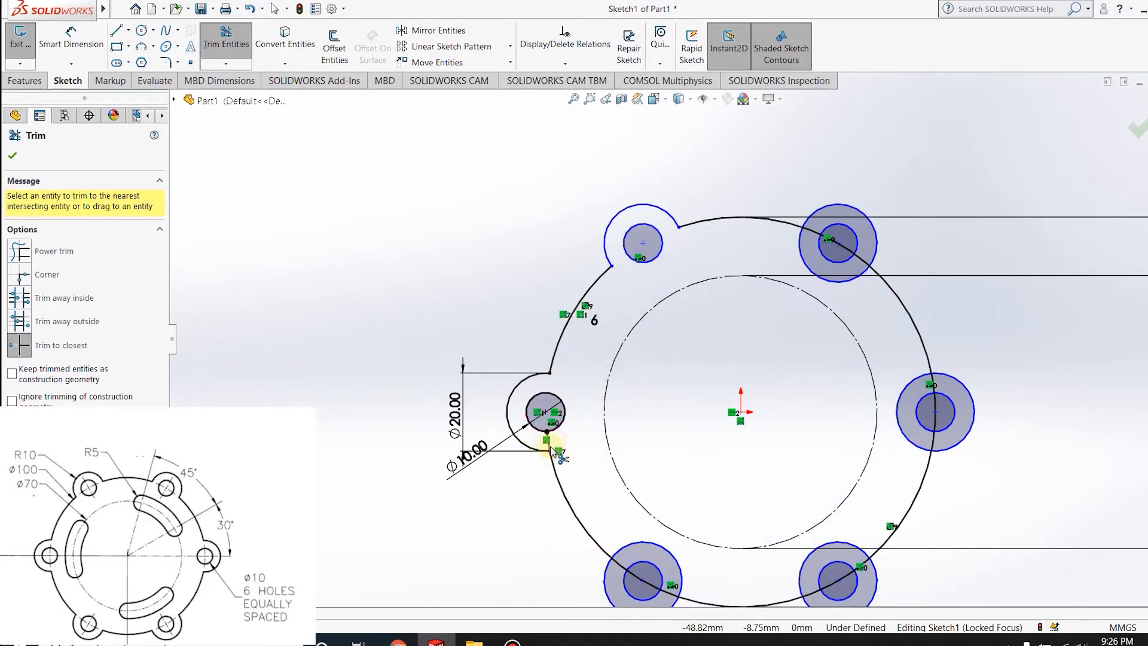
click(551, 447)
click(636, 543)
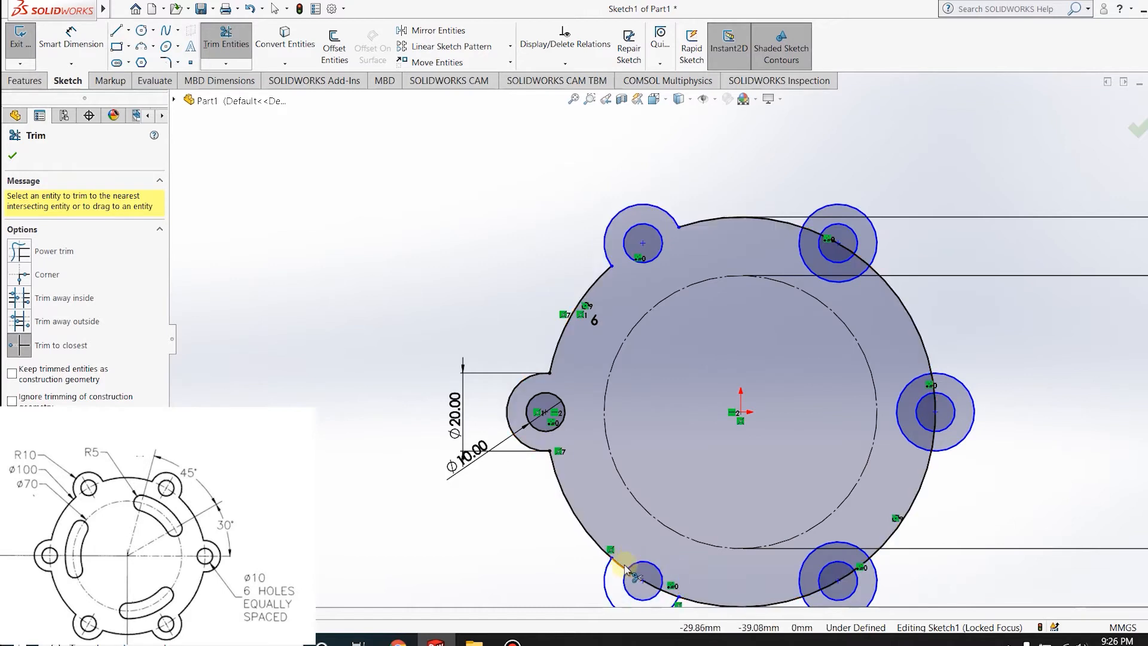
click(624, 567)
click(669, 595)
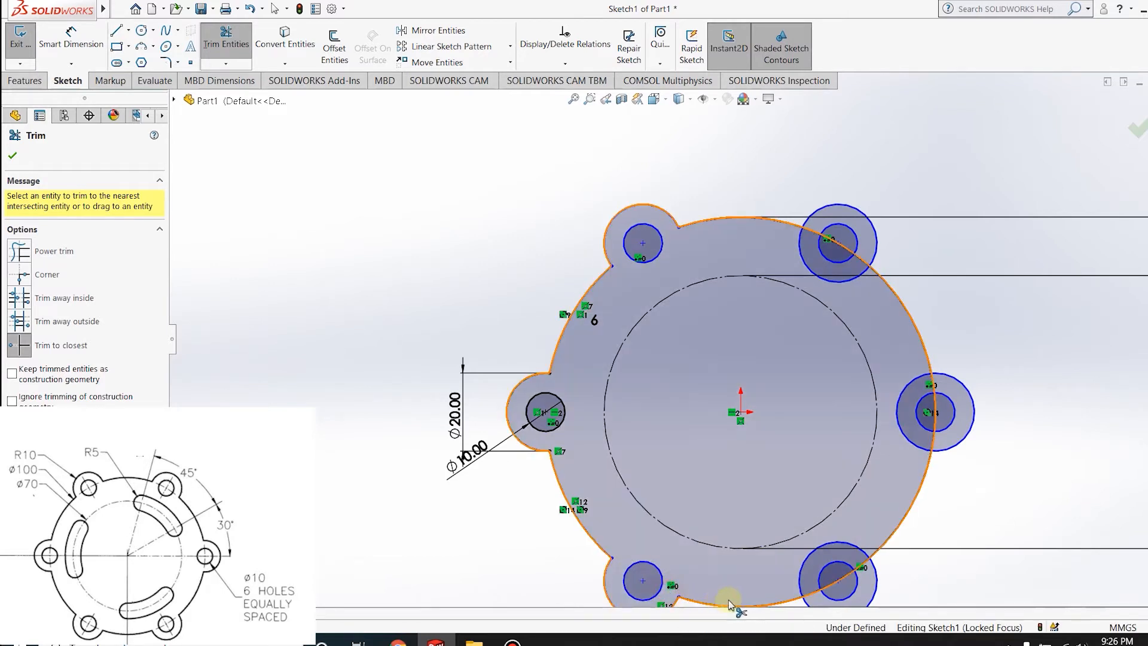
- Trim the inner lobe arcs and the 100 mm circle's segments across the lower-right and right lobes and their holes
click(803, 580)
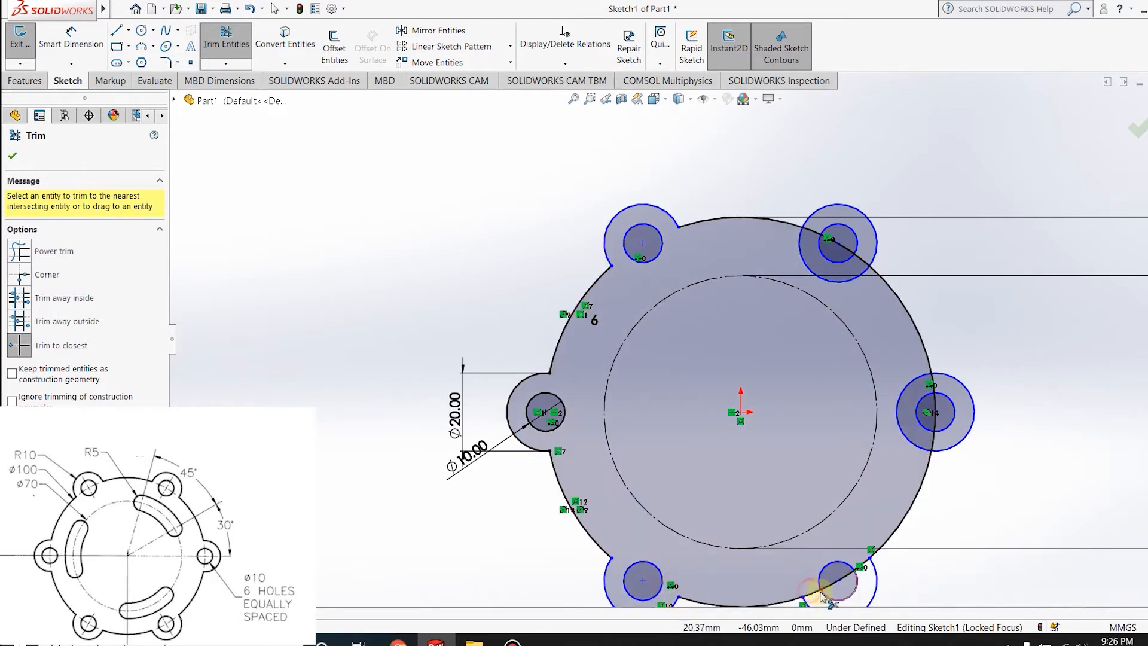
click(837, 579)
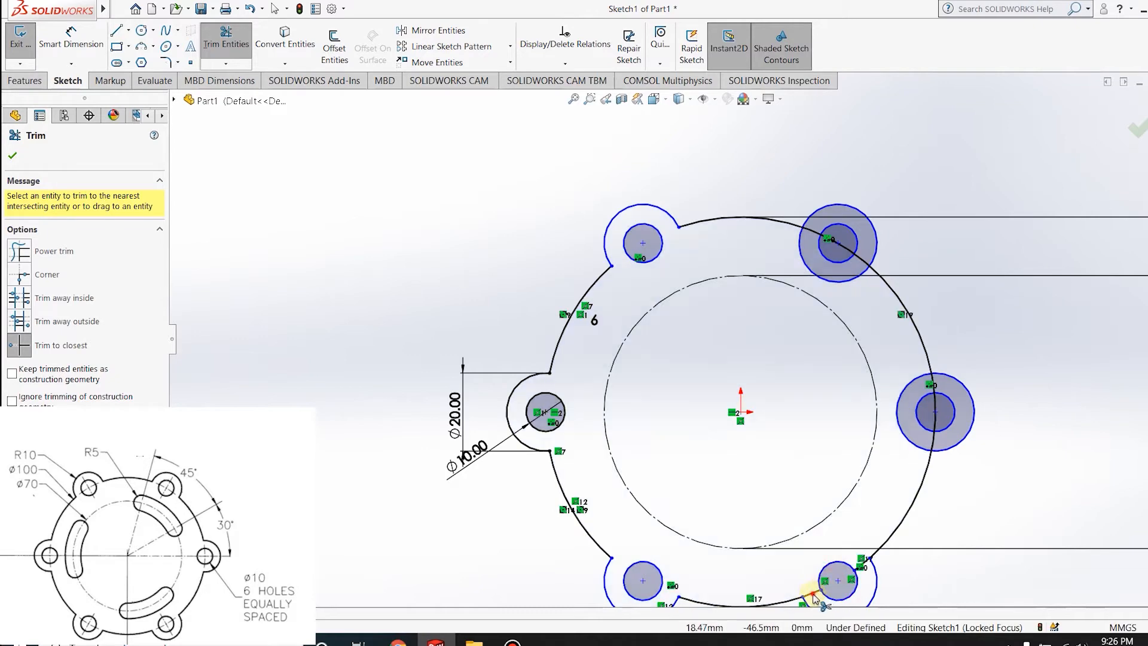
click(866, 564)
scroll(869, 562, down, 1)
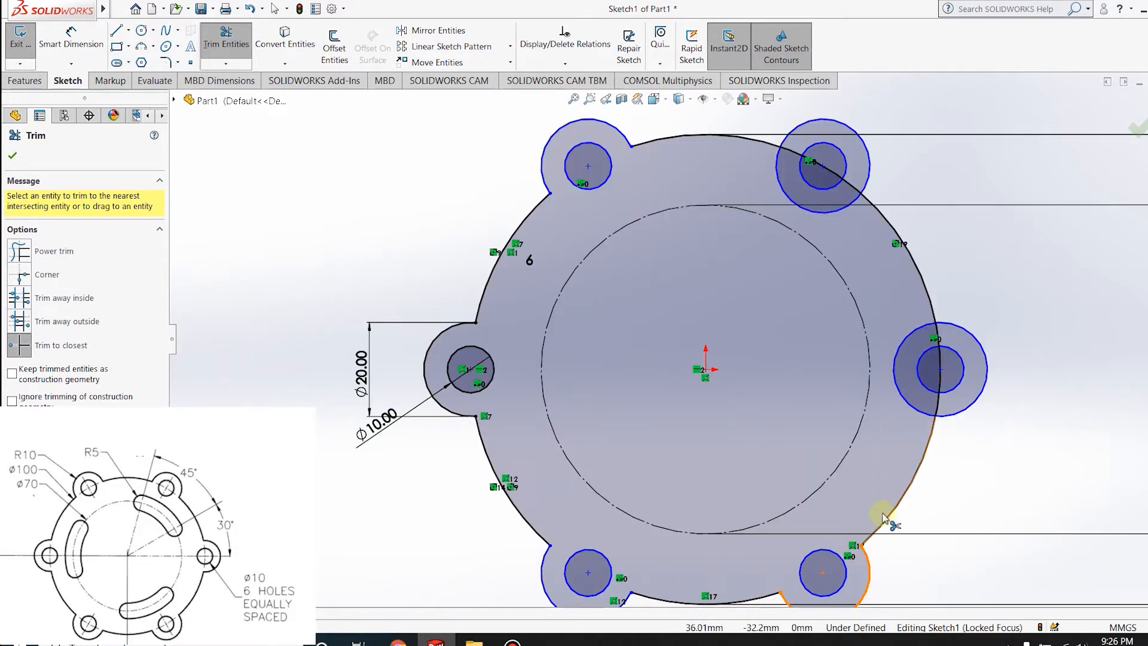
click(915, 407)
click(917, 405)
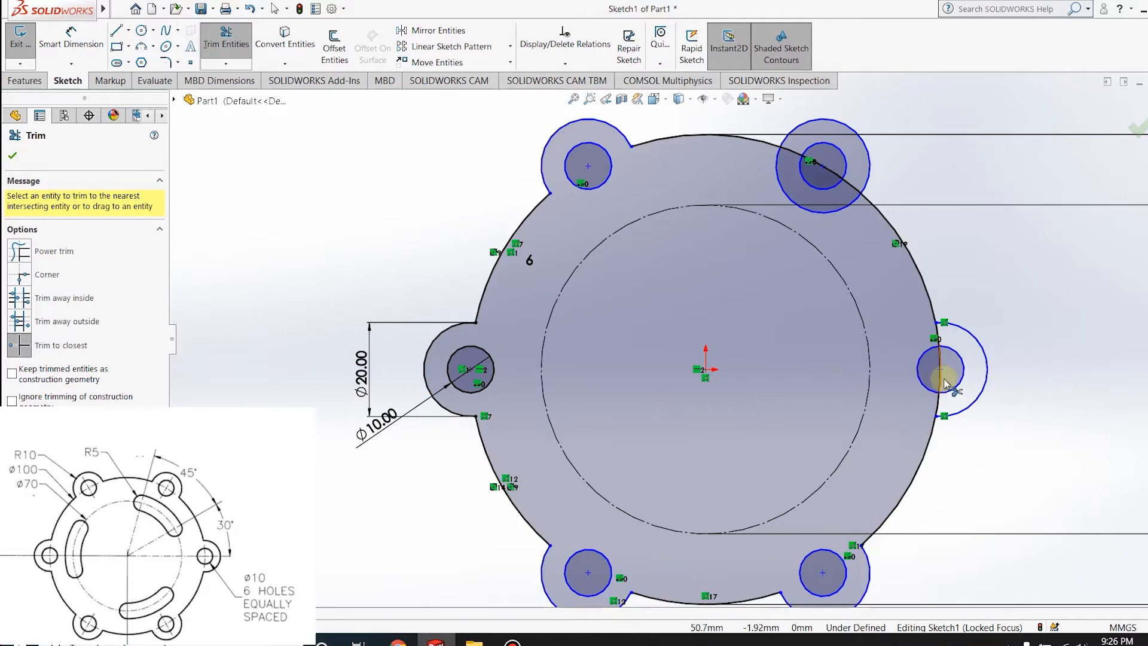
click(938, 398)
click(941, 374)
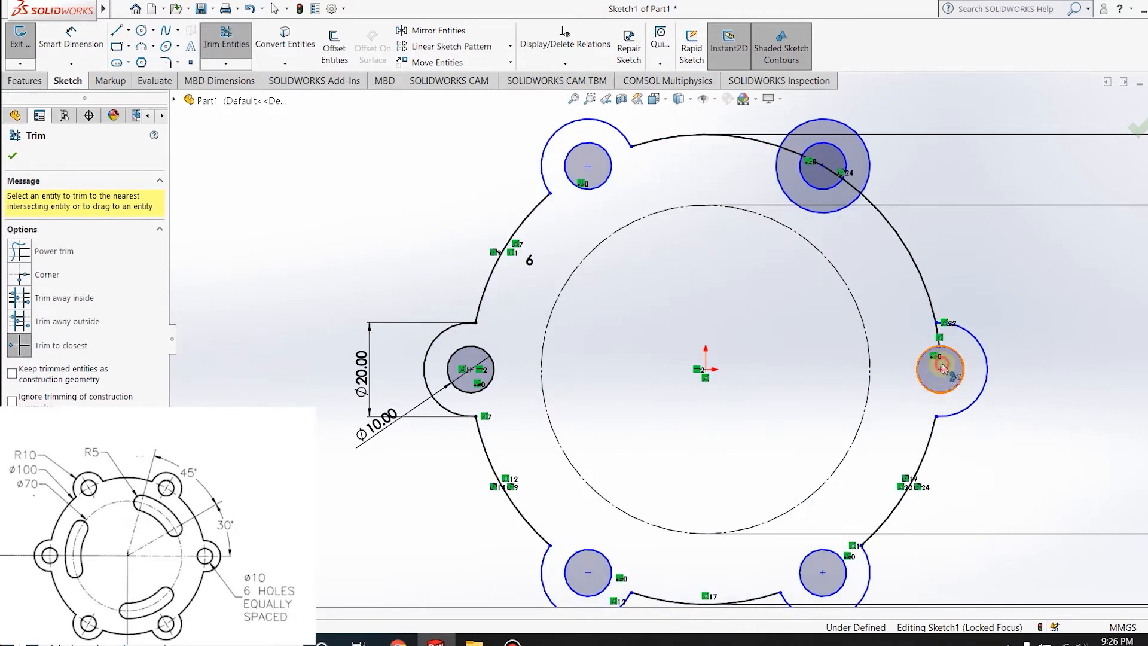
- Trim the inner lobe arc and the 100 mm circle's segments across the upper-right lobe and hole, then finish trimming
click(853, 205)
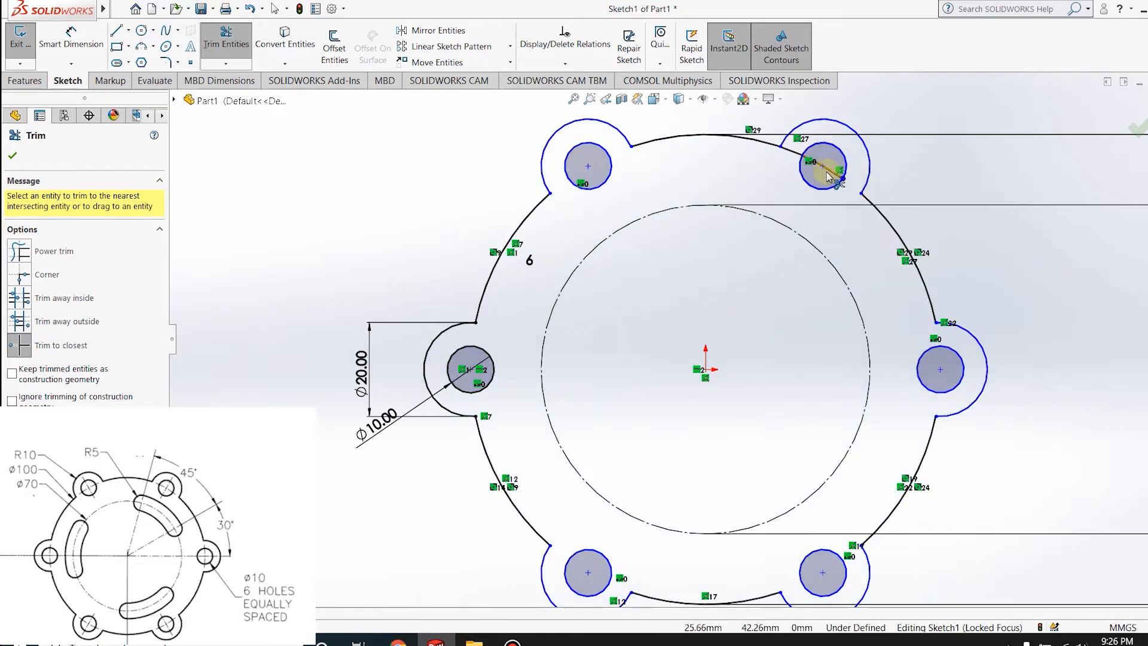
click(830, 173)
scroll(767, 296, up, 2)
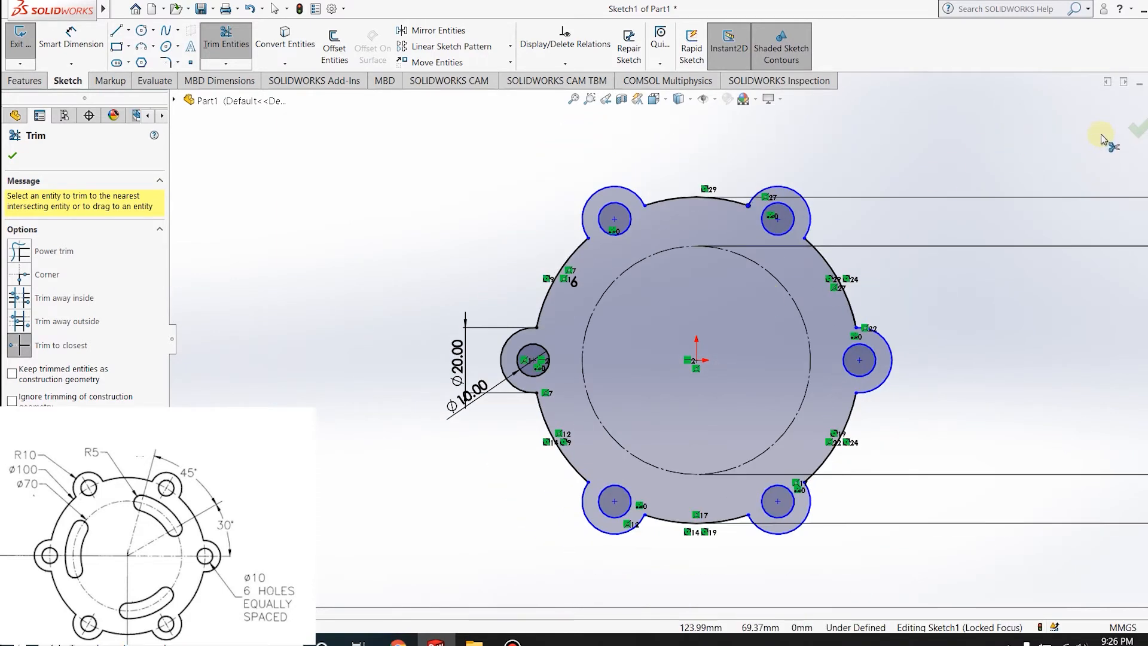
click(1138, 128)
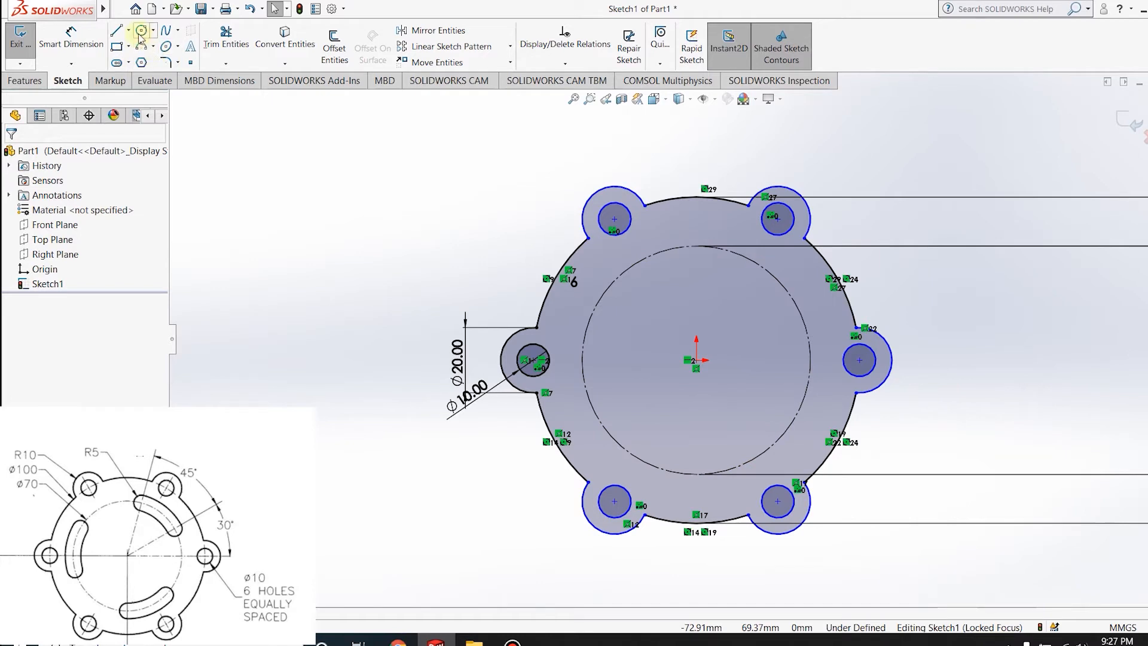
- Sketch a horizontal line about 95 mm long from the origin outward through the right-hand hole
click(118, 31)
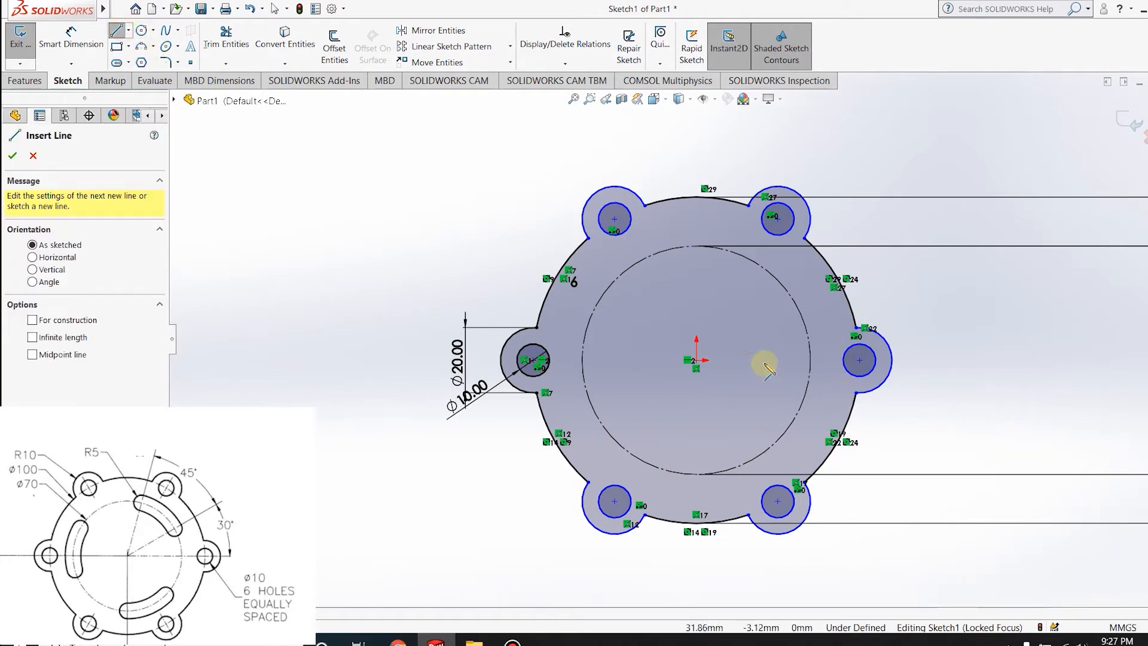
click(698, 360)
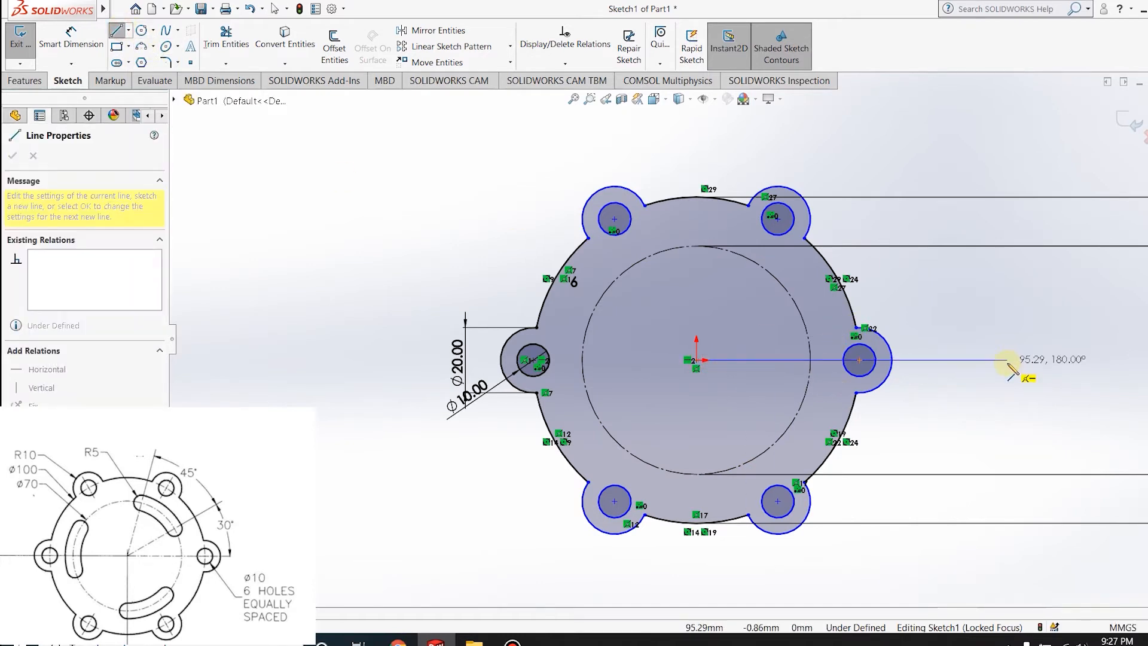
click(1010, 361)
key(Escape)
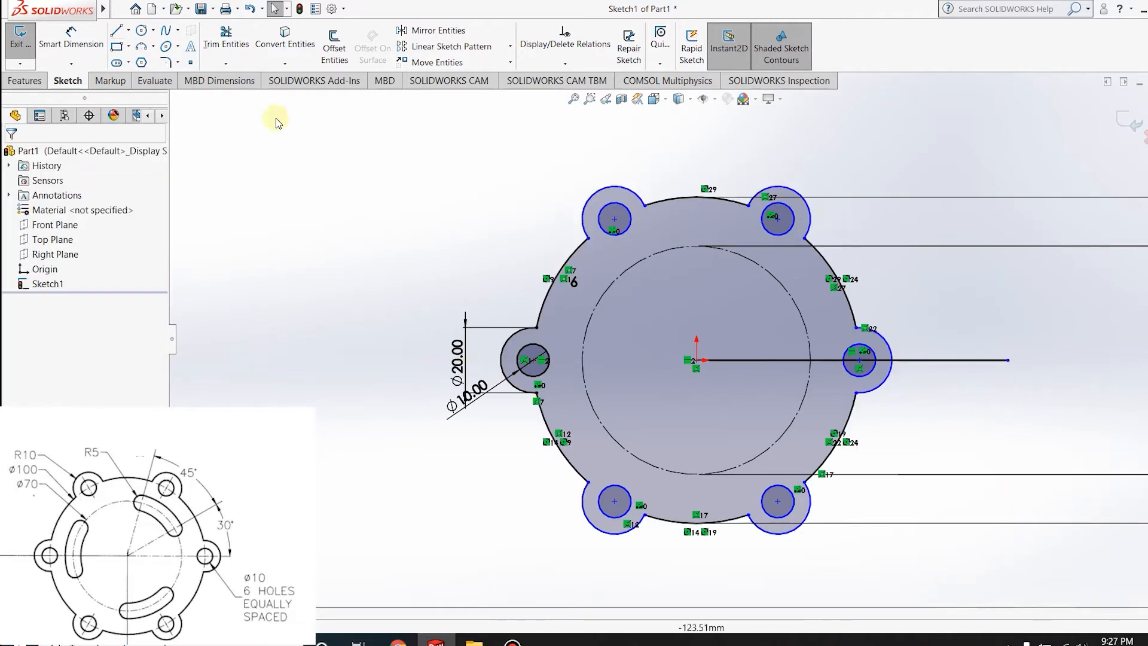
- Sketch two slanted lines from the origin toward the upper right, one about 27° above horizontal and a steeper one rising about 73 mm
click(118, 30)
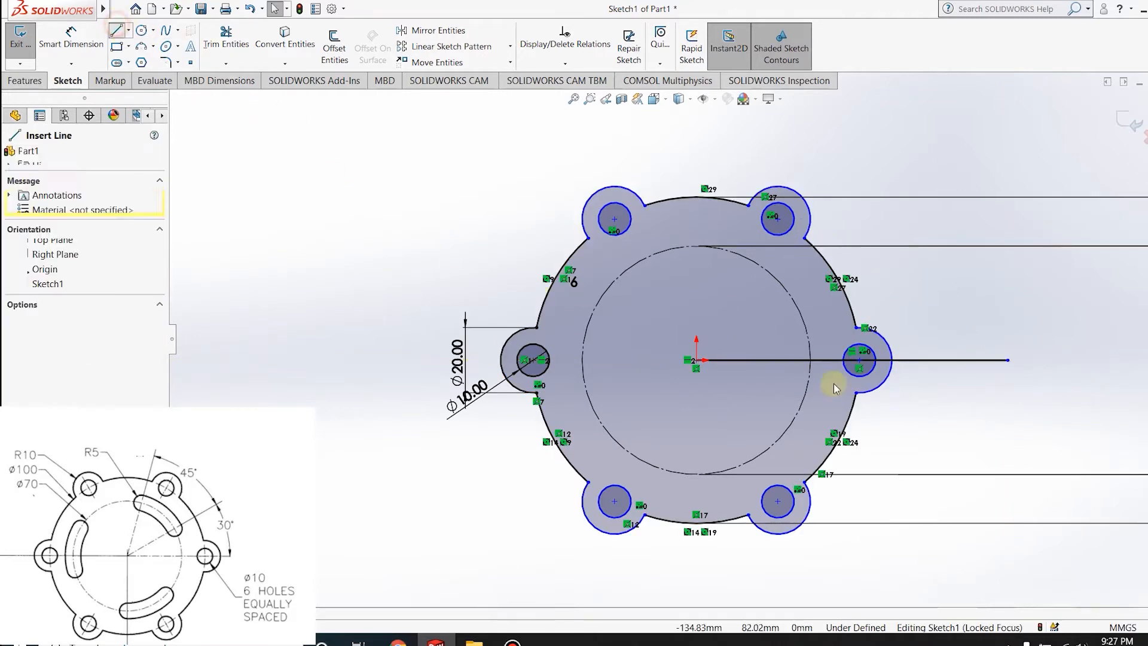
click(699, 360)
click(995, 210)
key(Escape)
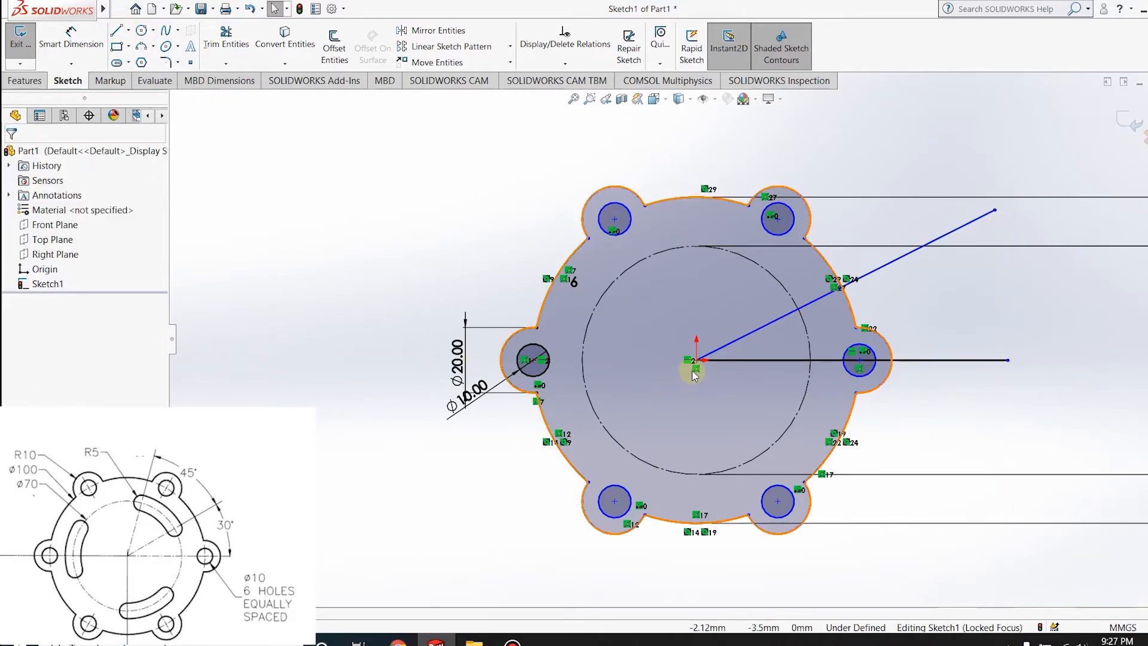
click(114, 30)
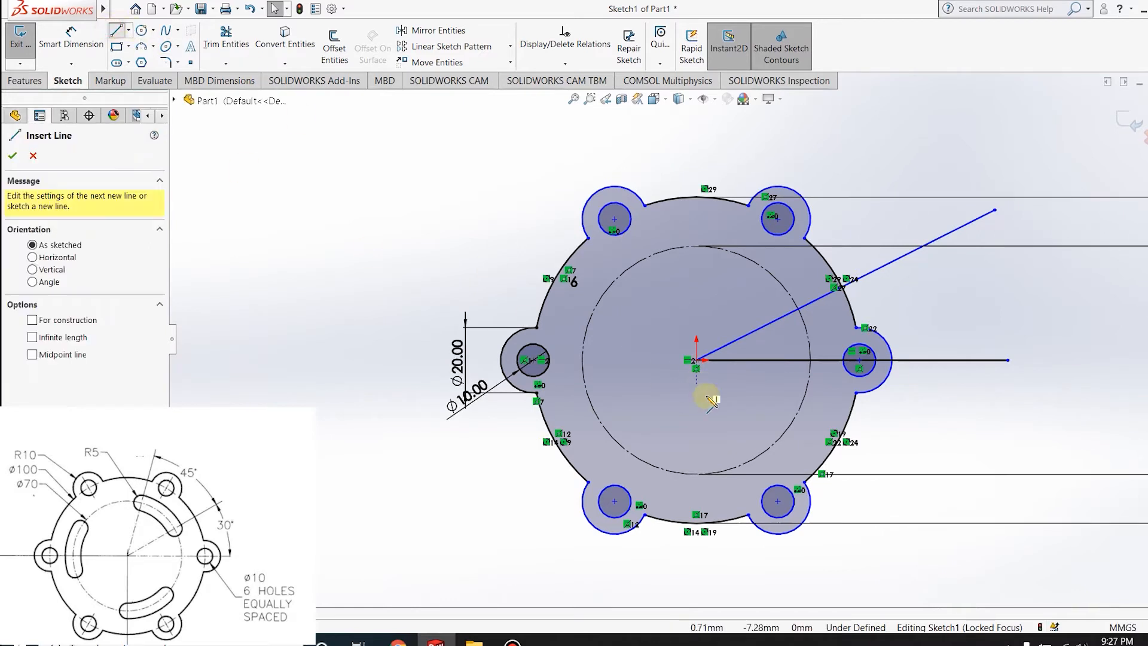
click(699, 360)
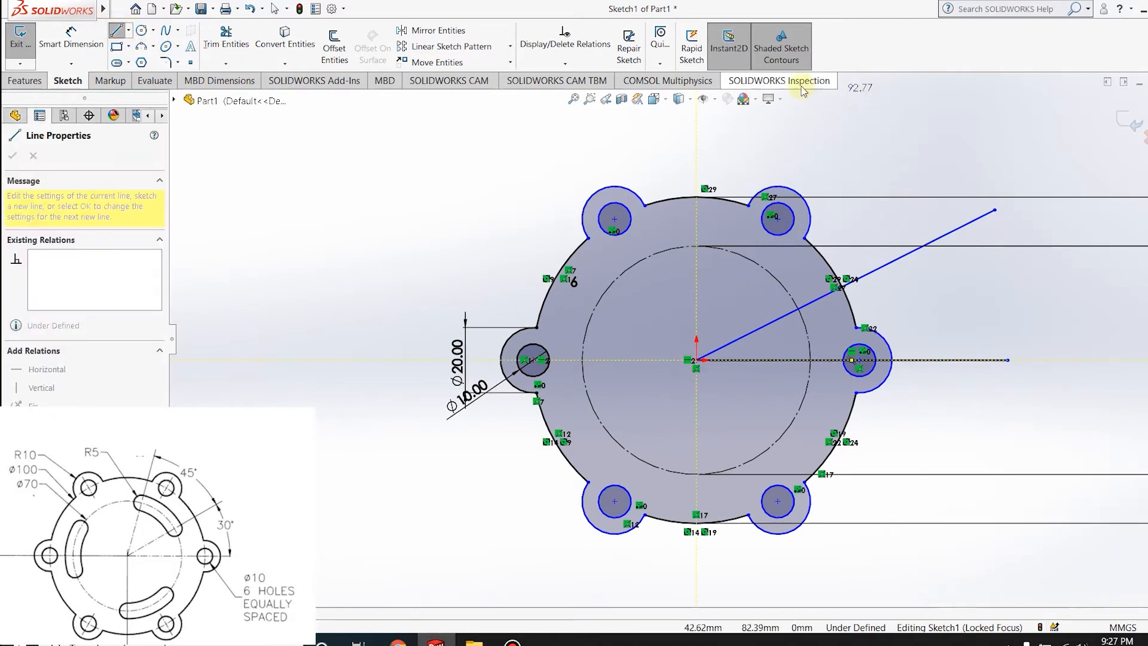
click(803, 124)
key(Escape)
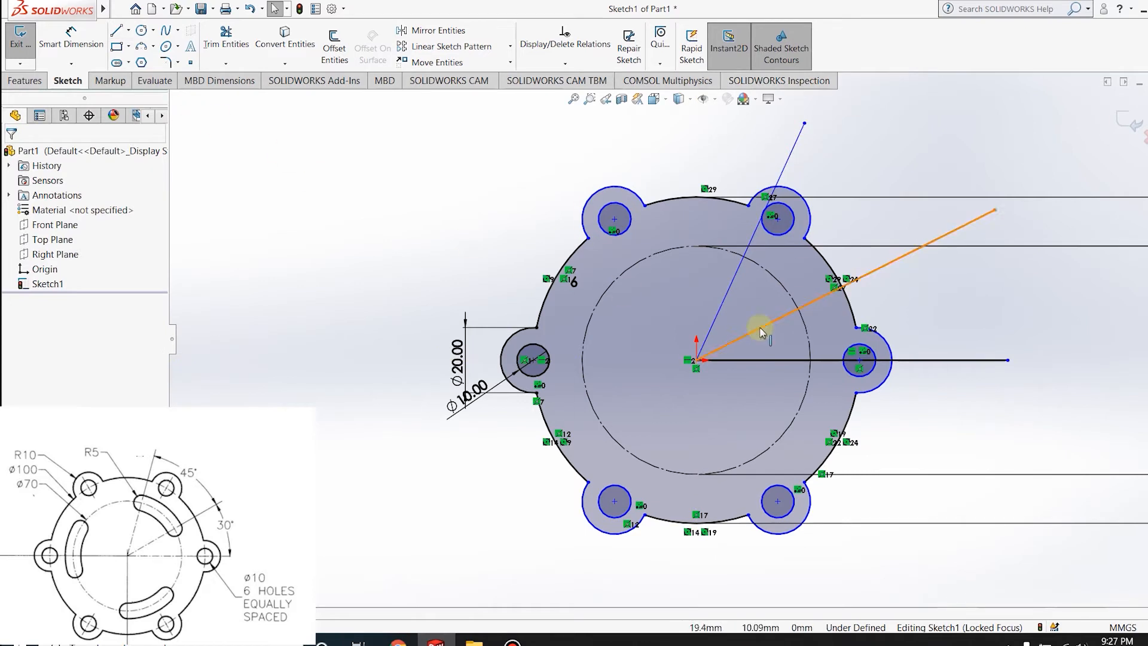
click(71, 35)
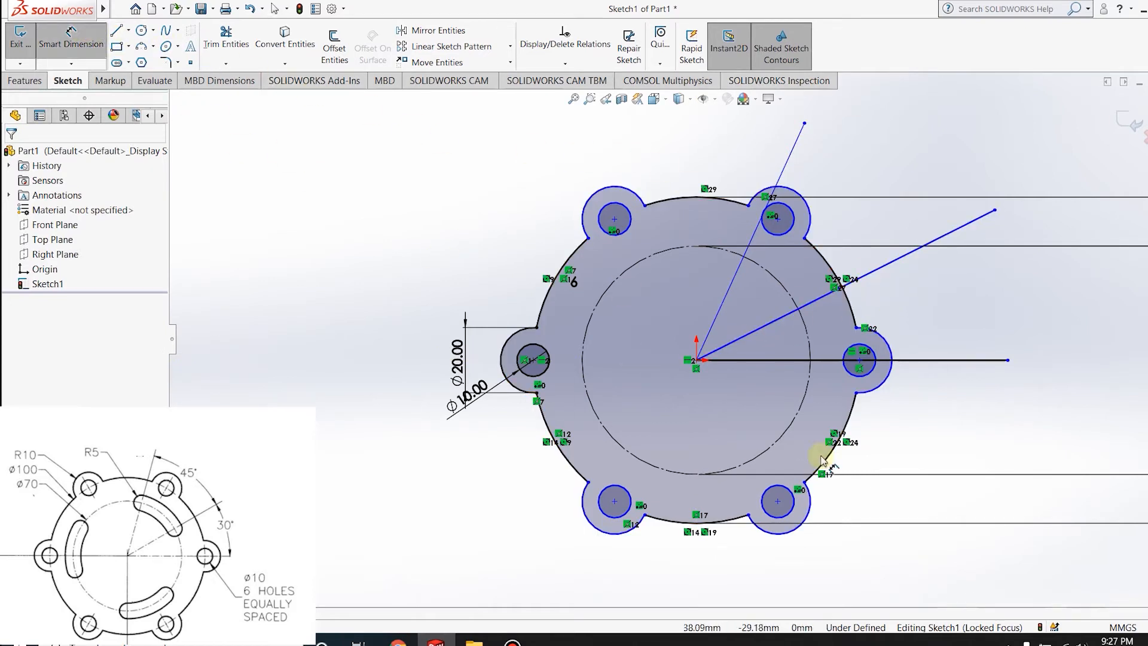
click(809, 358)
key(Escape)
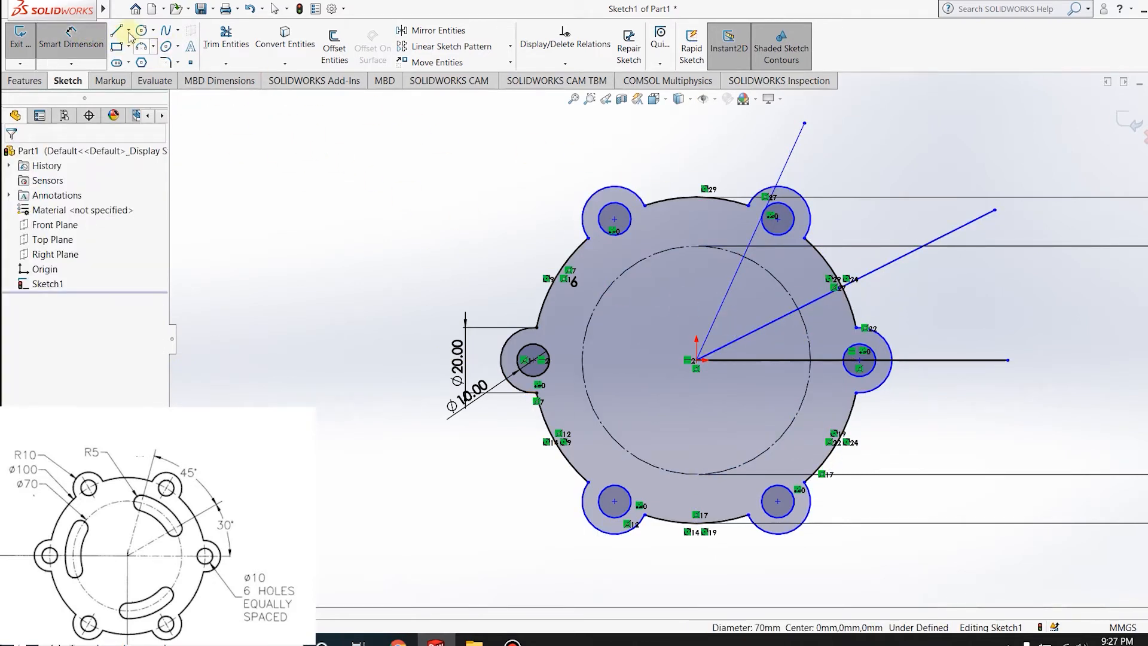
click(966, 360)
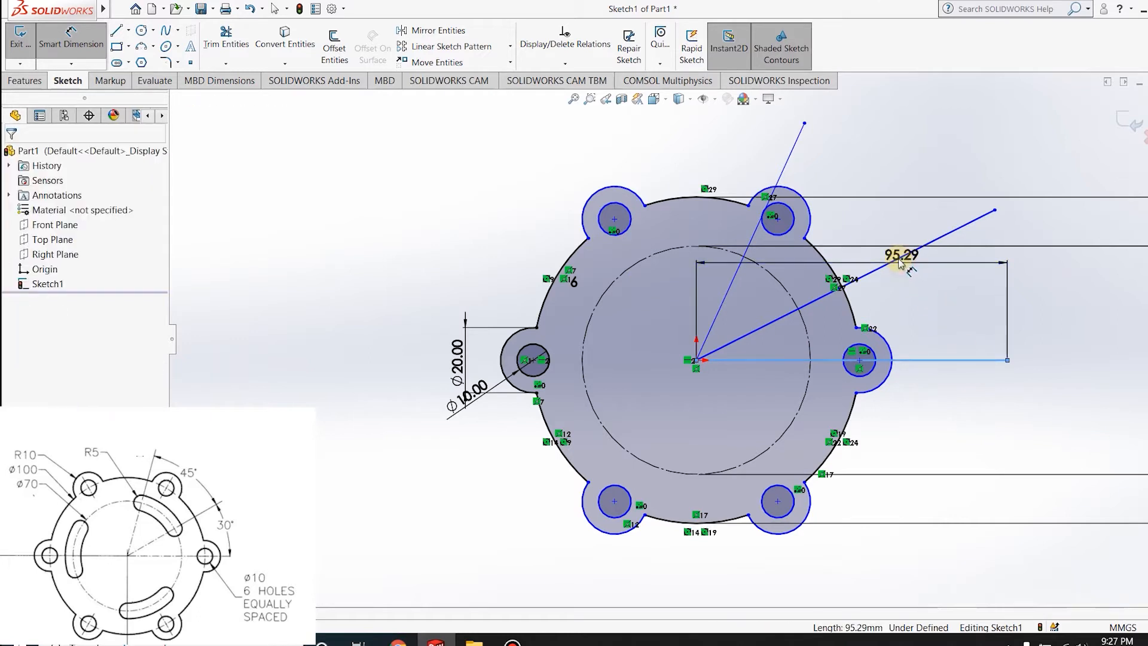
click(915, 312)
key(Return)
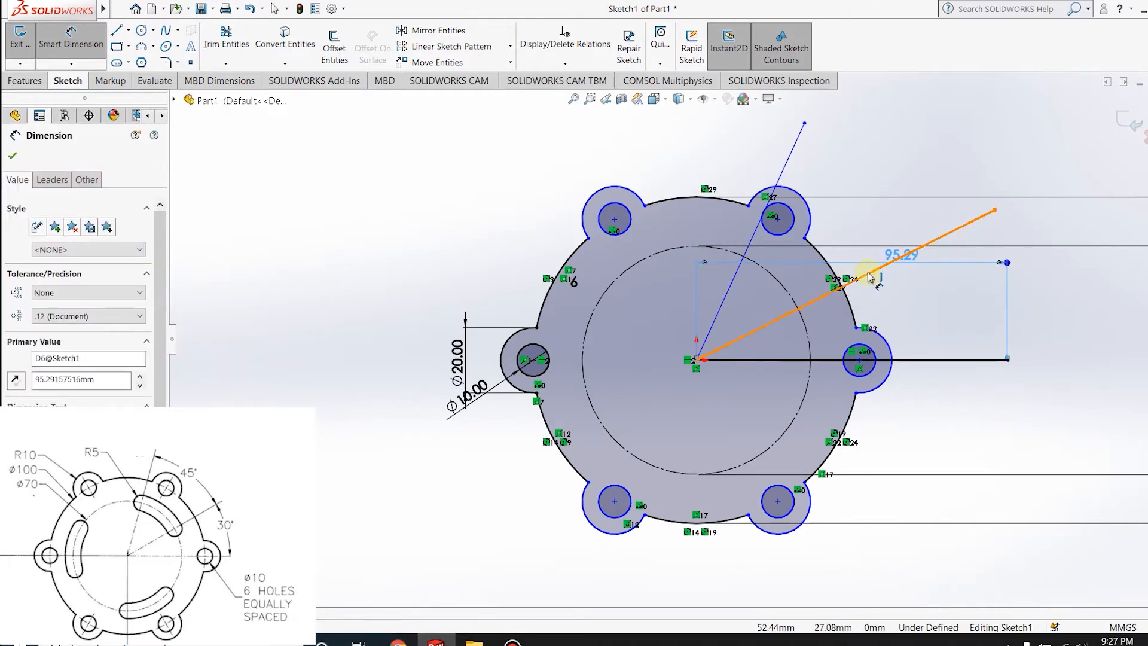
key(Escape)
key(ctrl+z)
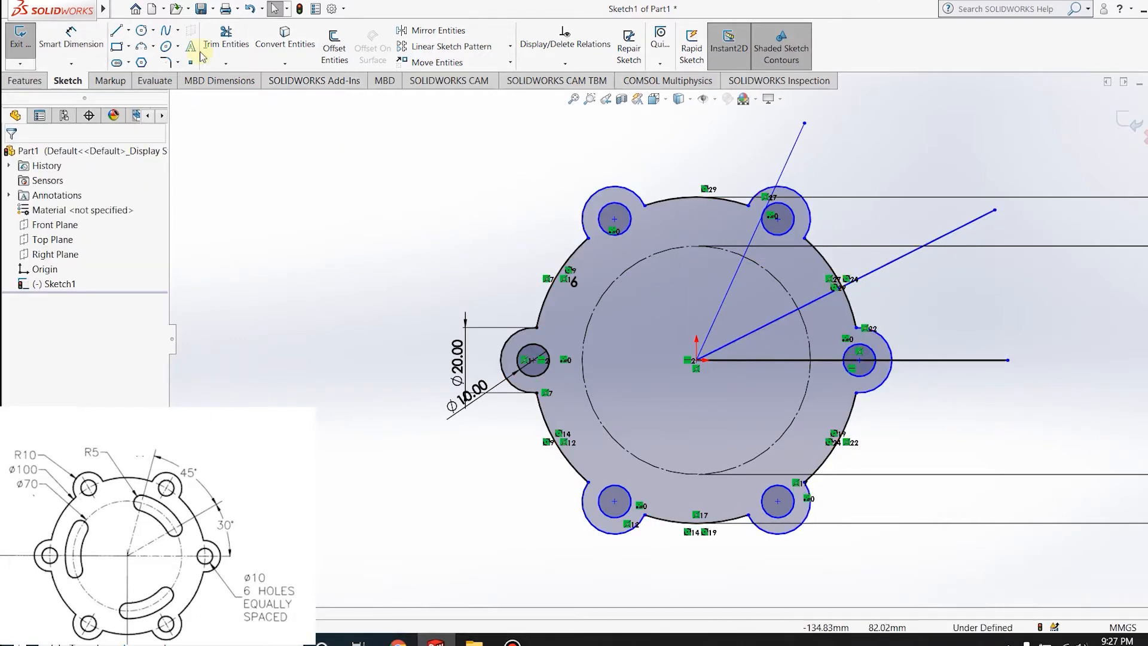
- Dimension the angle between the horizontal line and the lower slanted line as 30°
click(70, 36)
click(949, 361)
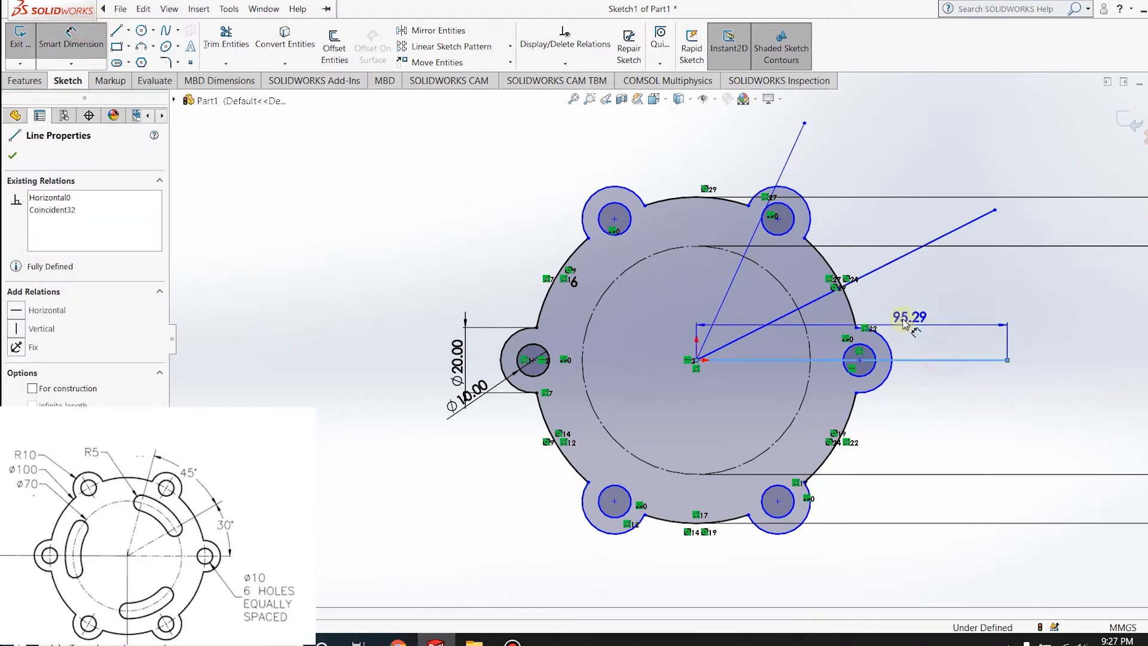
click(869, 273)
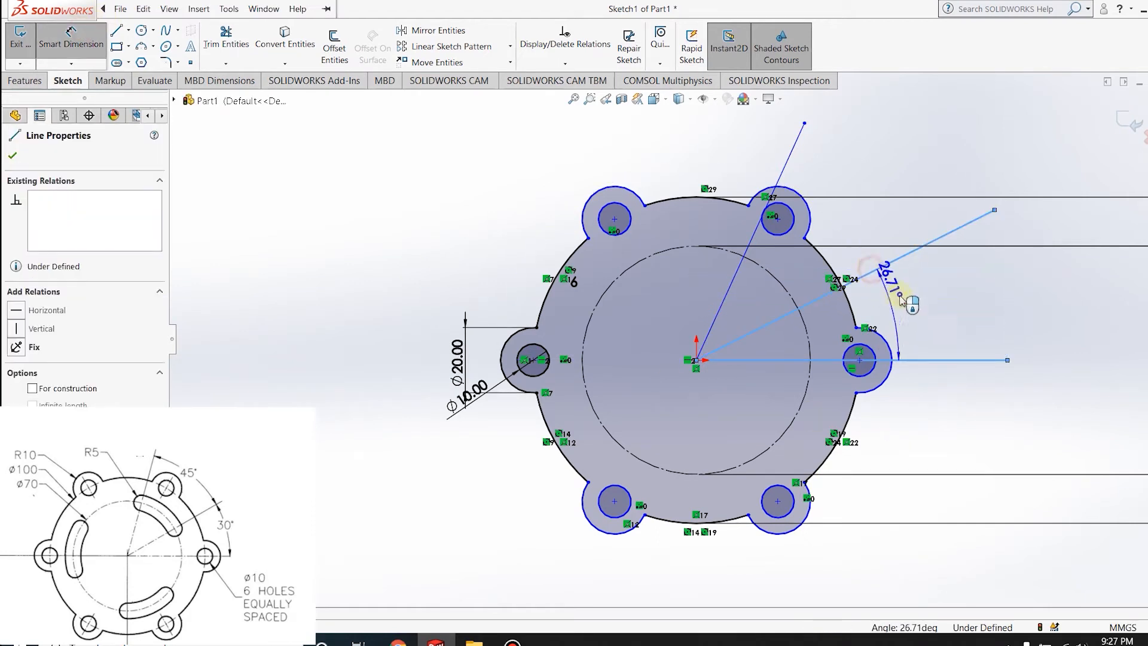
click(931, 318)
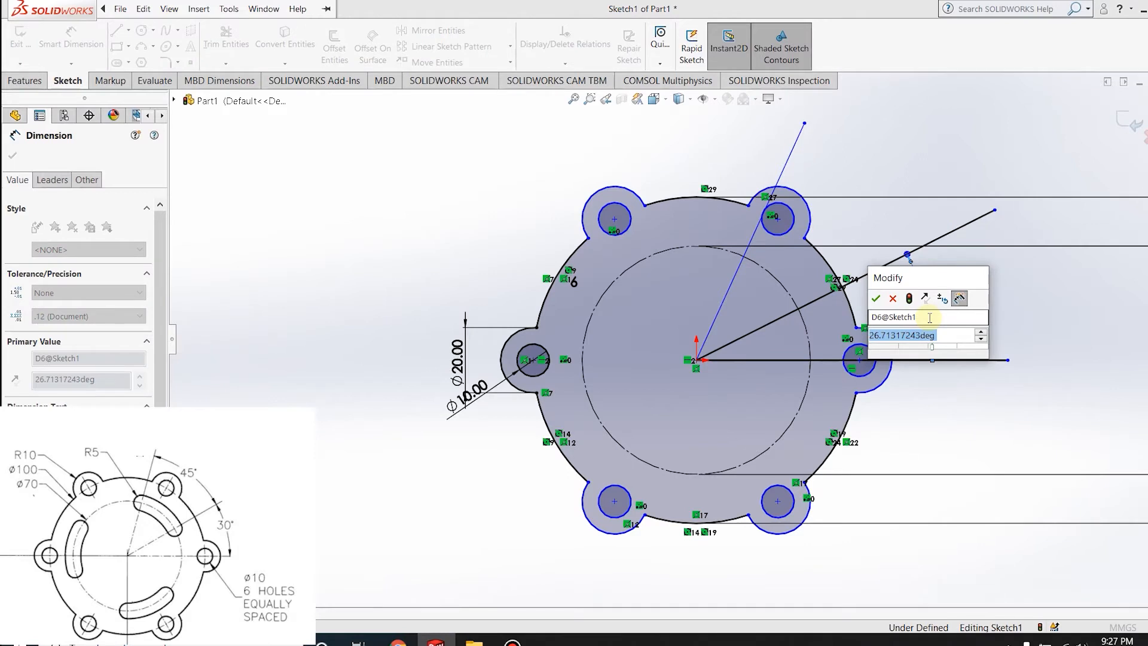
text(30)
key(Return)
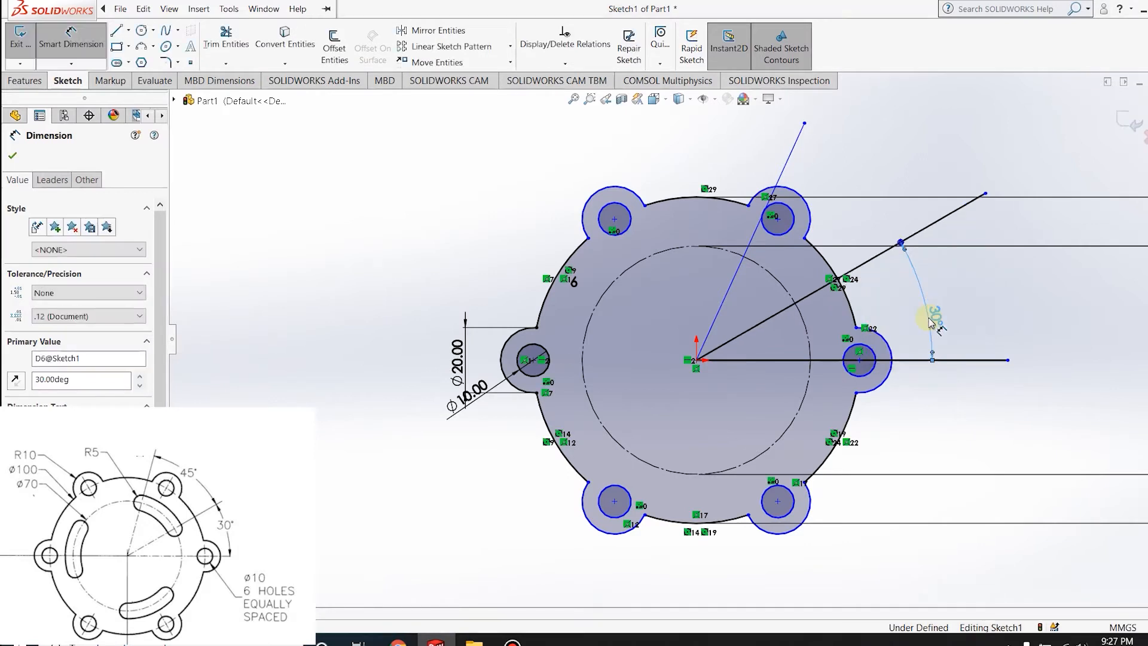
- Dimension the angle between the two slanted lines as 45°
click(787, 159)
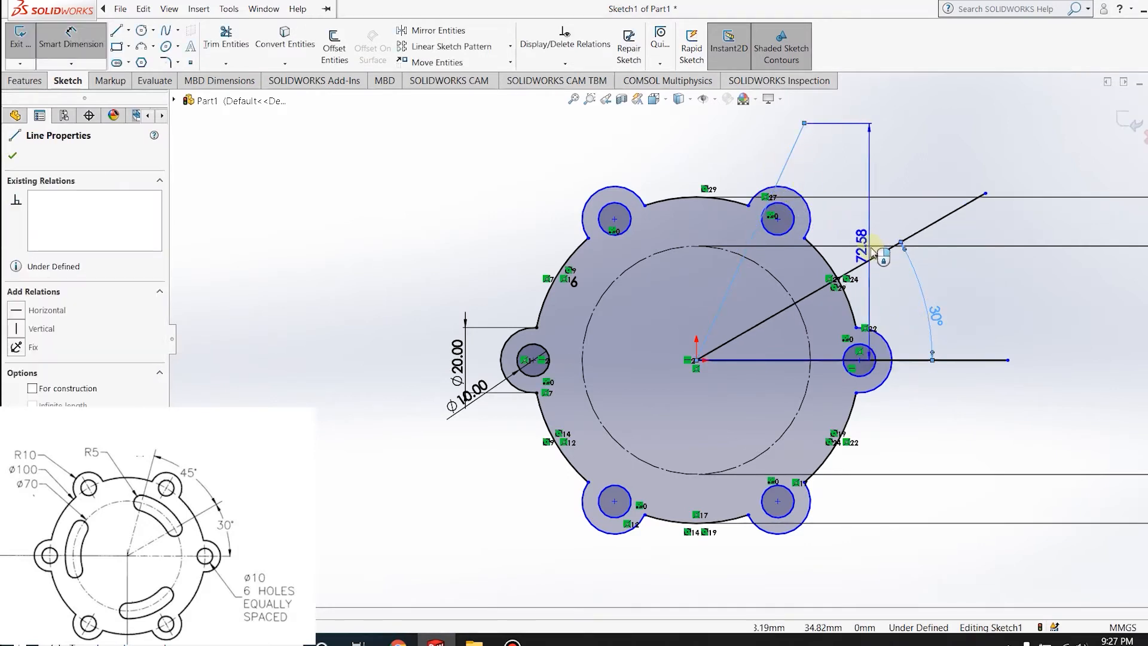
click(879, 256)
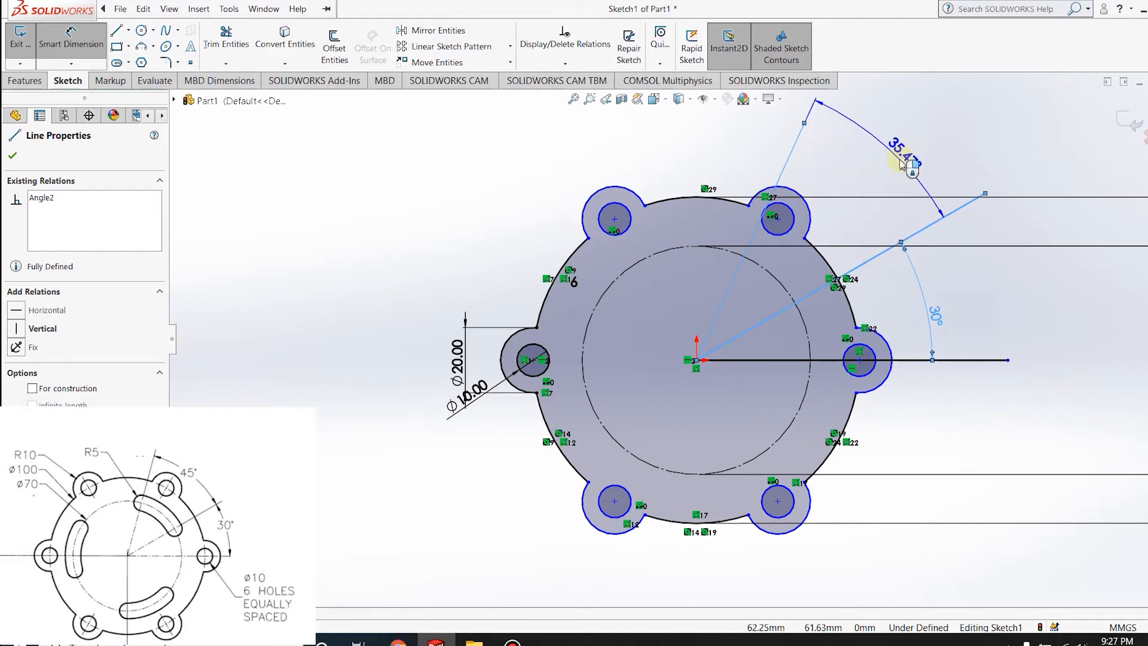
click(901, 163)
text(45)
key(Return)
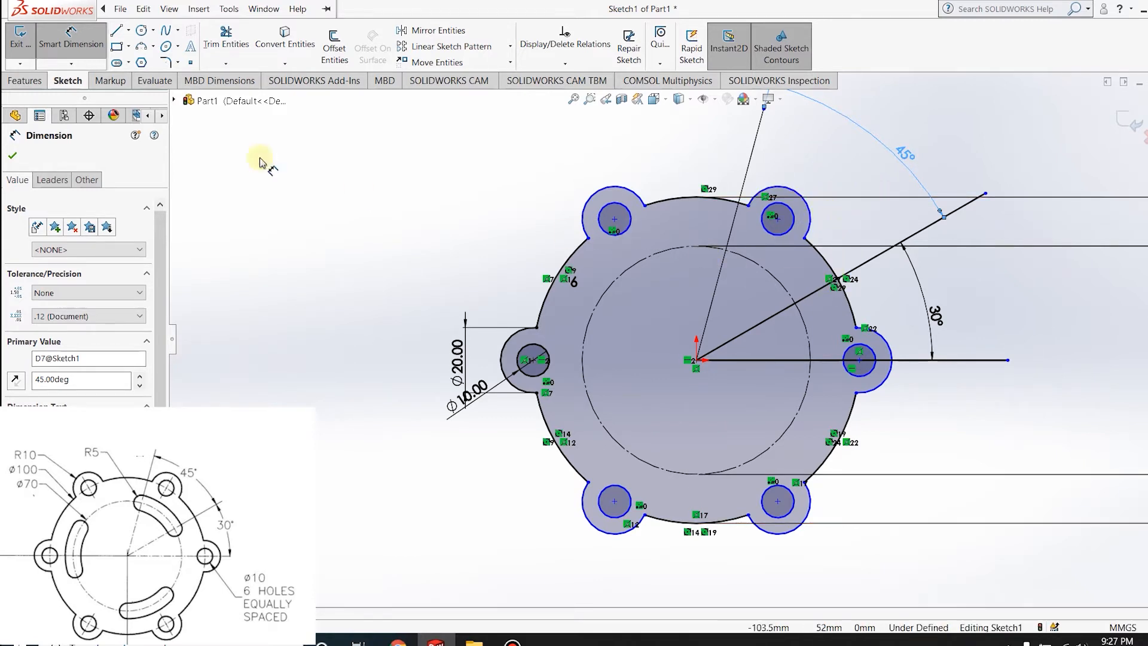
click(141, 30)
scroll(733, 248, down, 2)
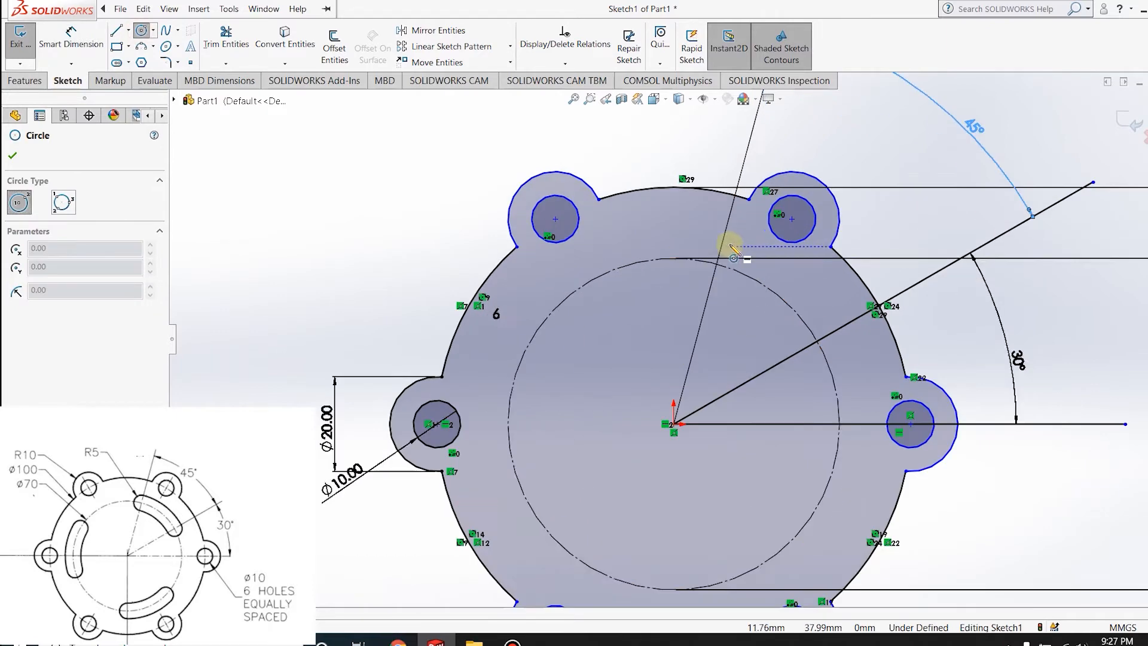
scroll(733, 250, down, 1)
scroll(715, 273, down, 2)
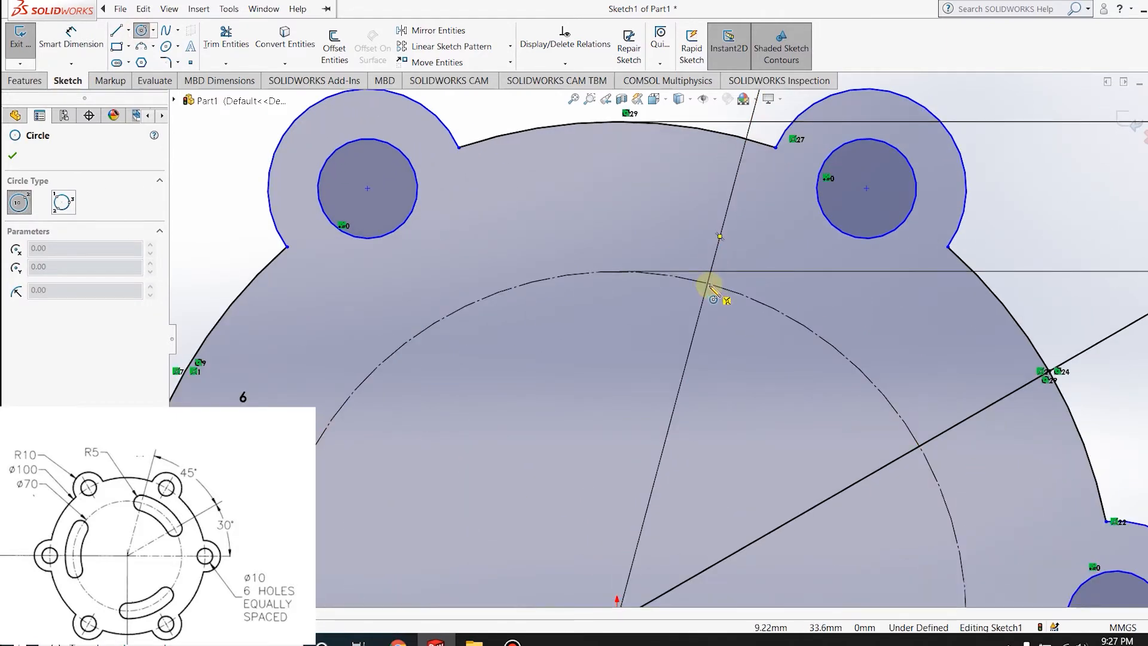
scroll(706, 293, up, 6)
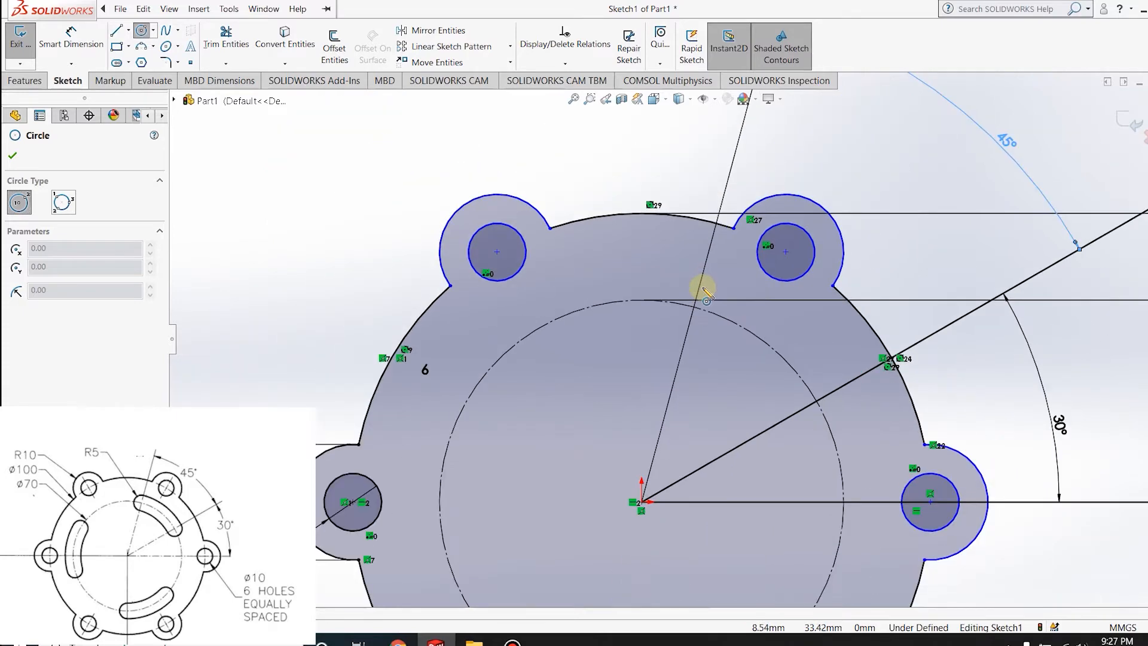
key(Escape)
scroll(692, 290, down, 5)
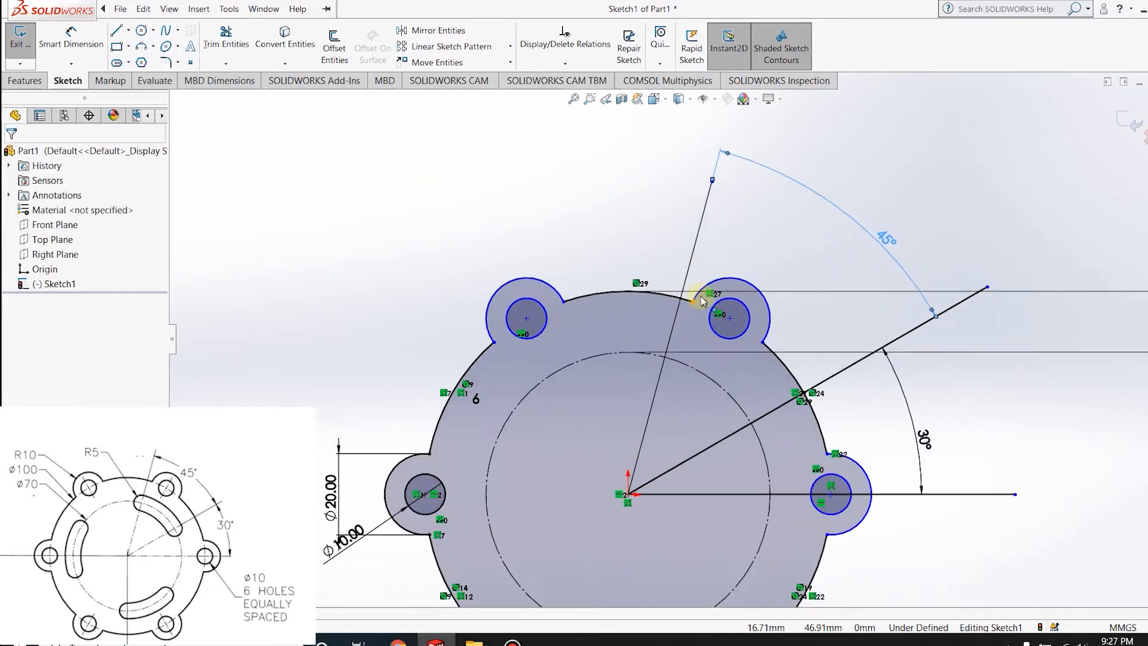
- Shorten the two slanted lines so that their outer endpoints lie on the 70 mm construction circle
scroll(668, 315, up, 1)
scroll(679, 338, up, 2)
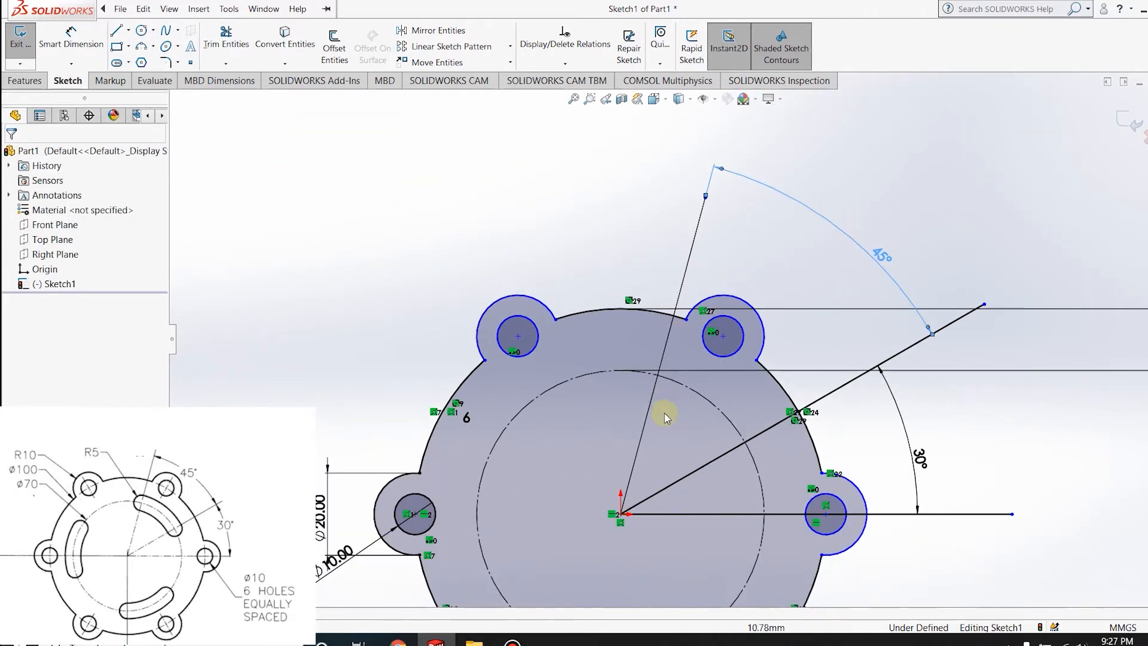
click(705, 215)
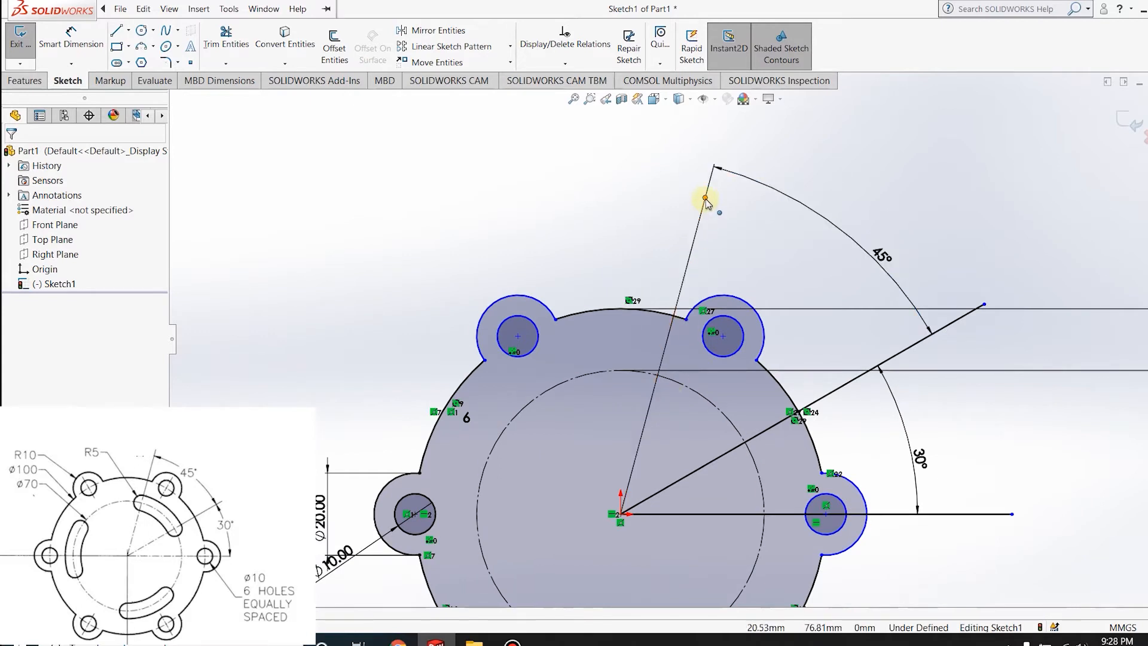
drag(706, 198, 667, 378)
click(975, 313)
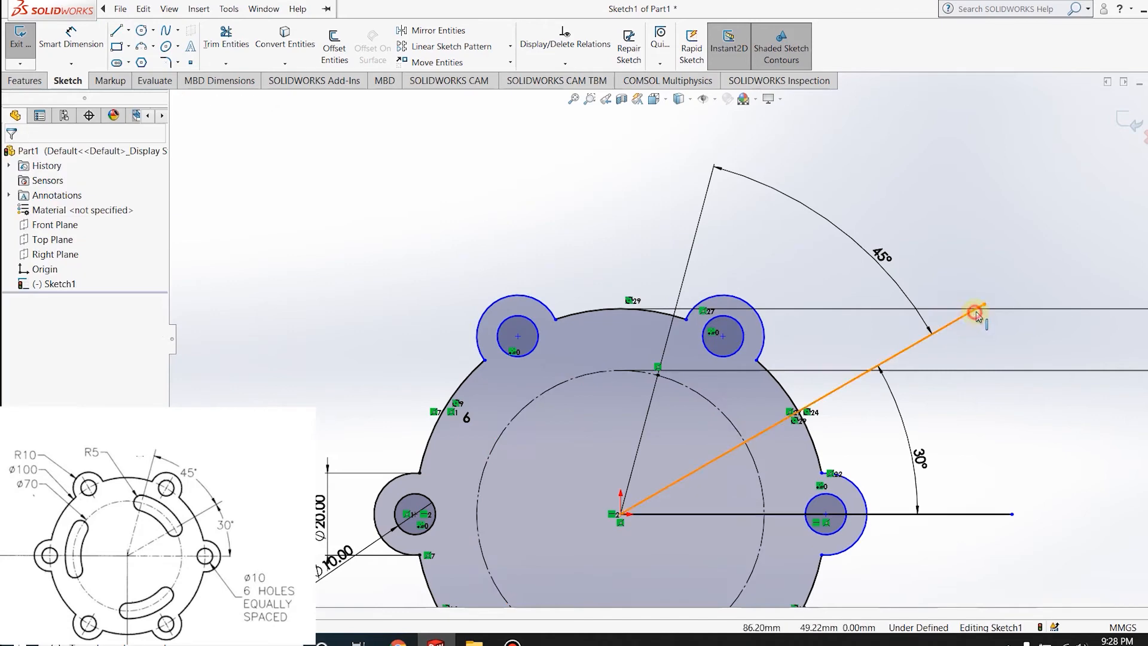
drag(984, 306, 746, 444)
click(933, 309)
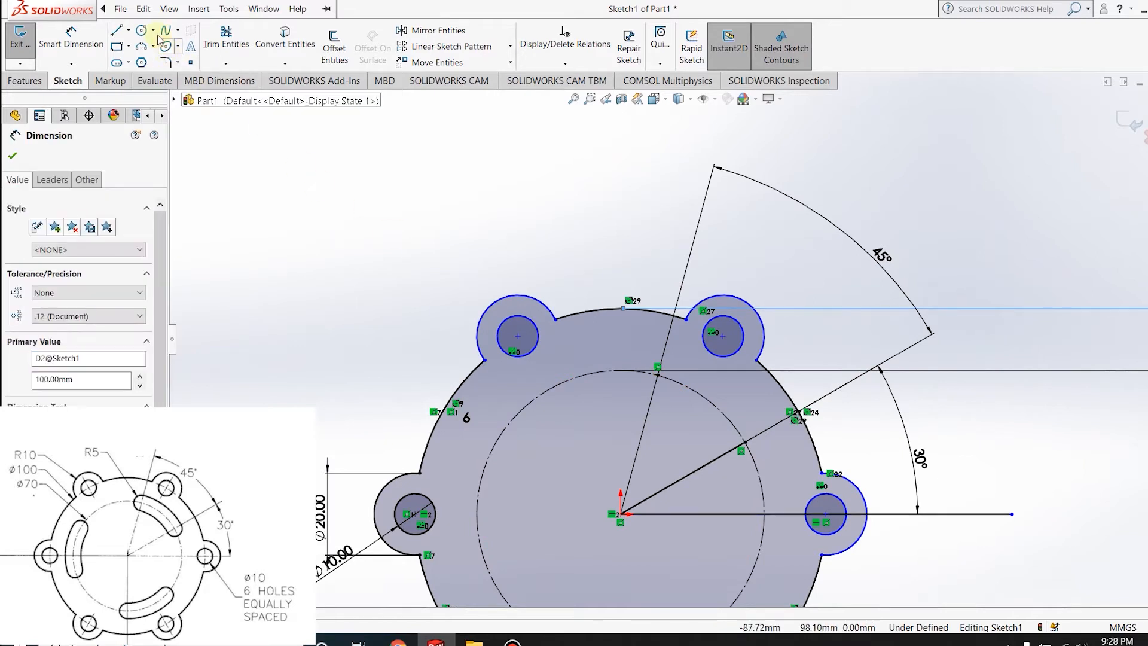
- Sketch two circles centred on the slanted lines' outer endpoints, about 9.5 mm on the steeper line and about 12 mm on the lower one
click(143, 31)
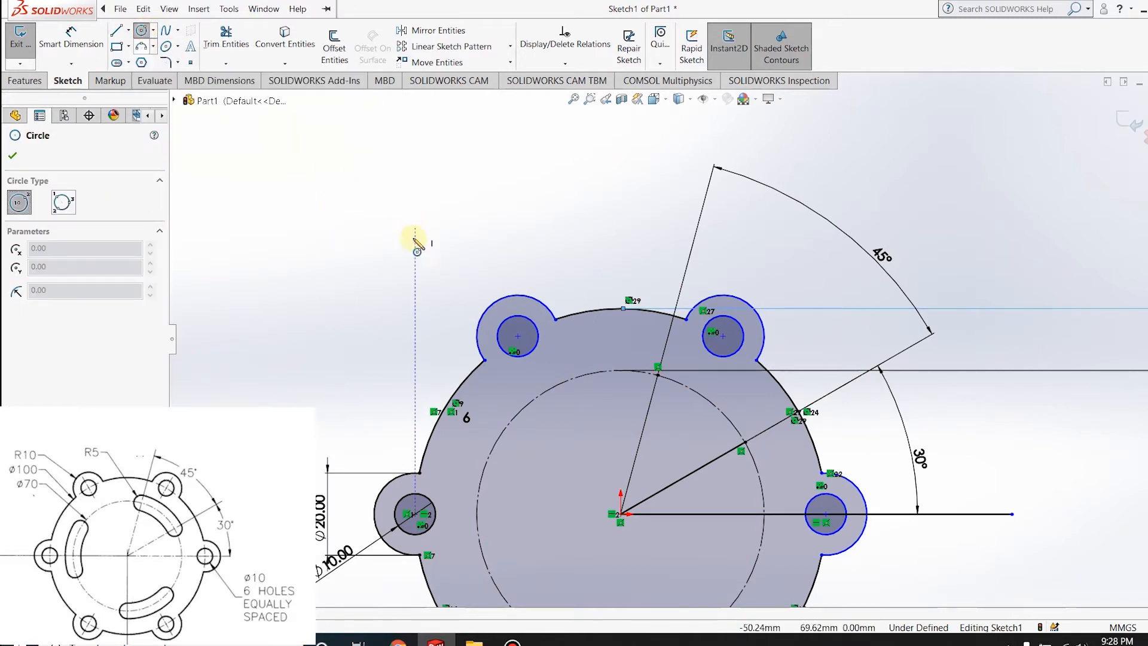
click(658, 375)
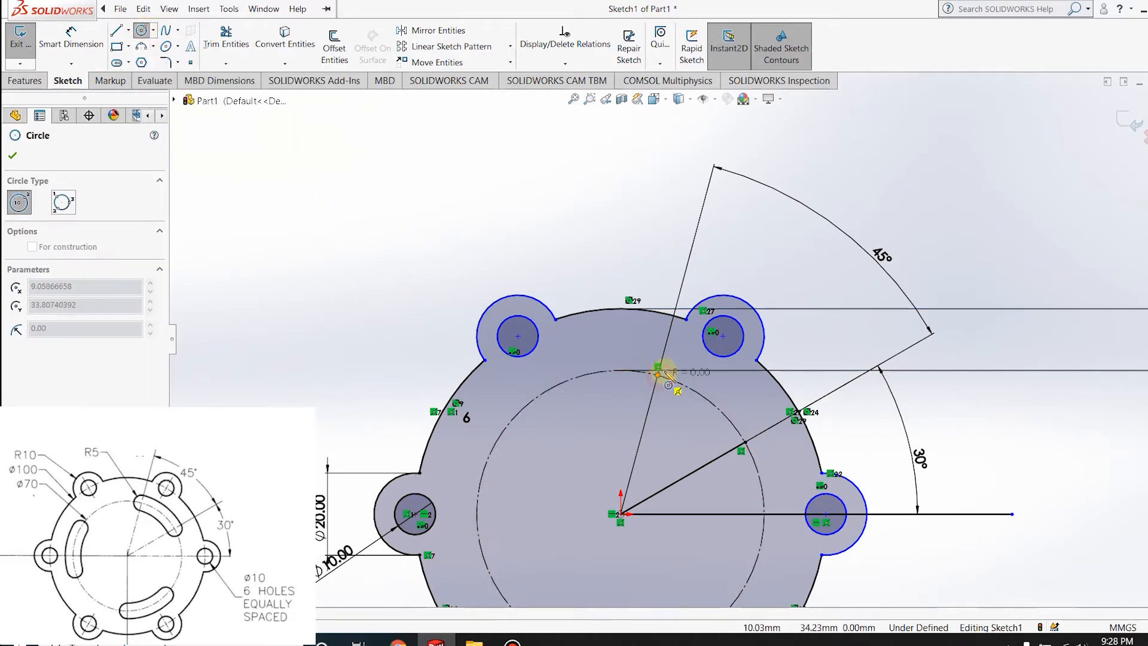
click(671, 362)
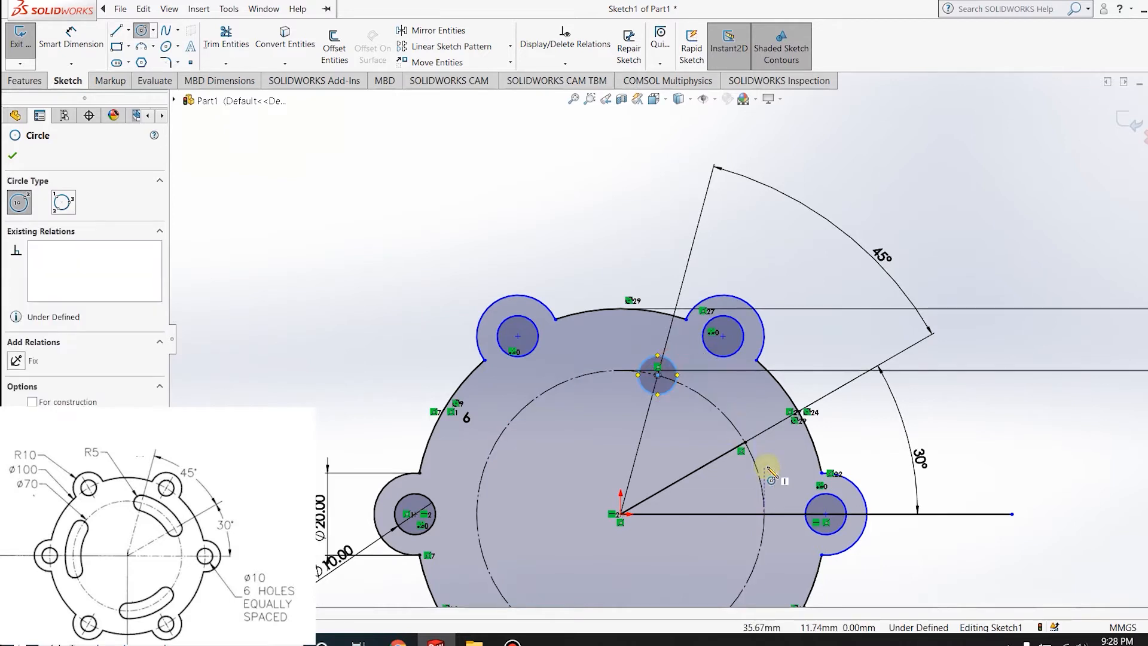
click(745, 443)
click(767, 431)
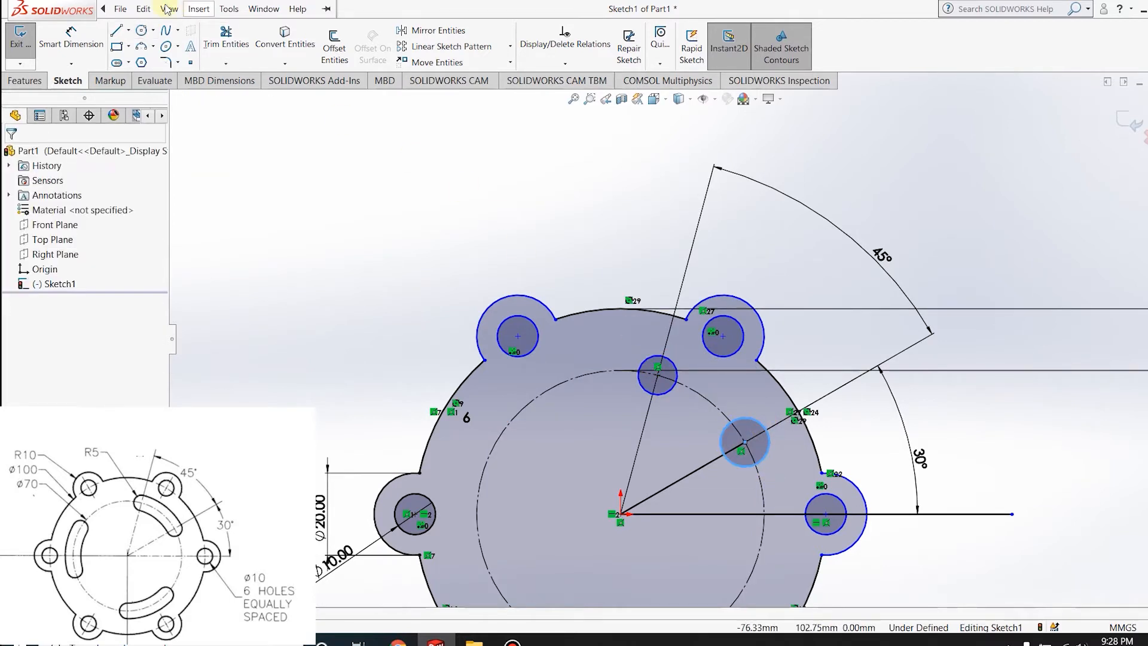
- Dimension both circles on the construction circle with a diameter of 10 mm
click(73, 44)
click(679, 377)
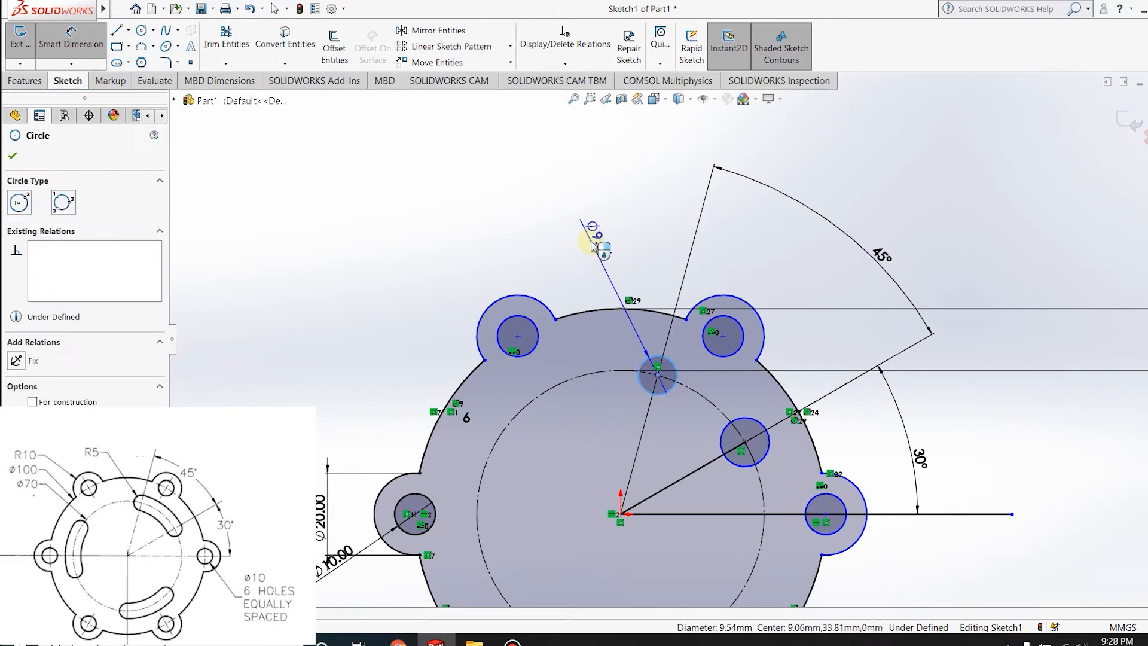
click(592, 244)
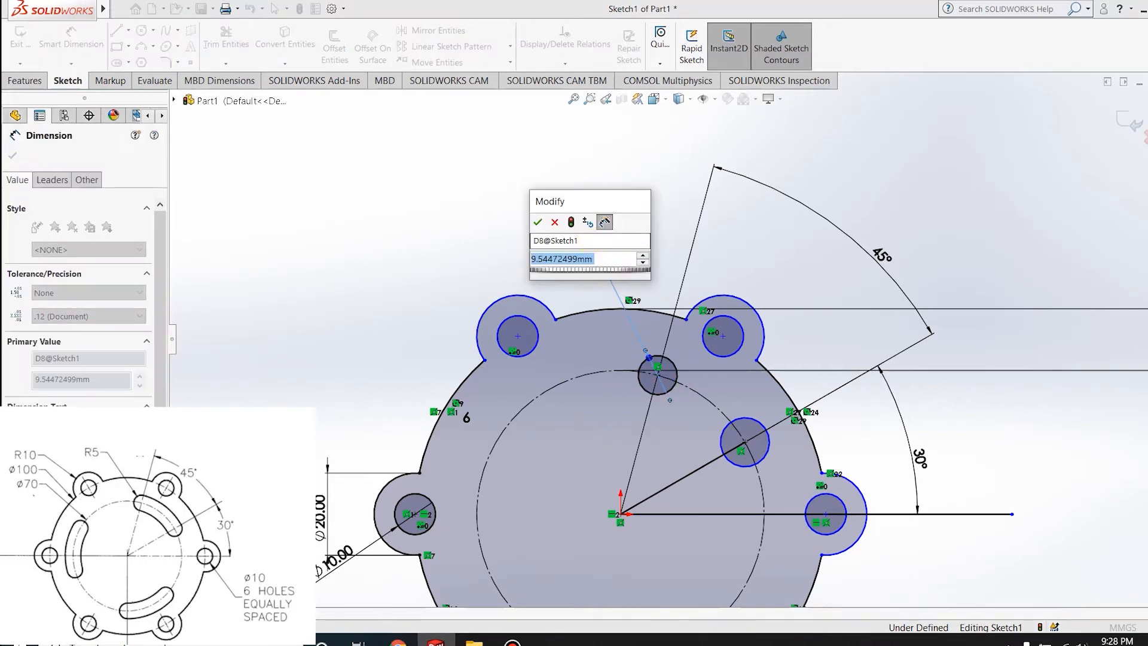
text(10)
key(Return)
click(749, 418)
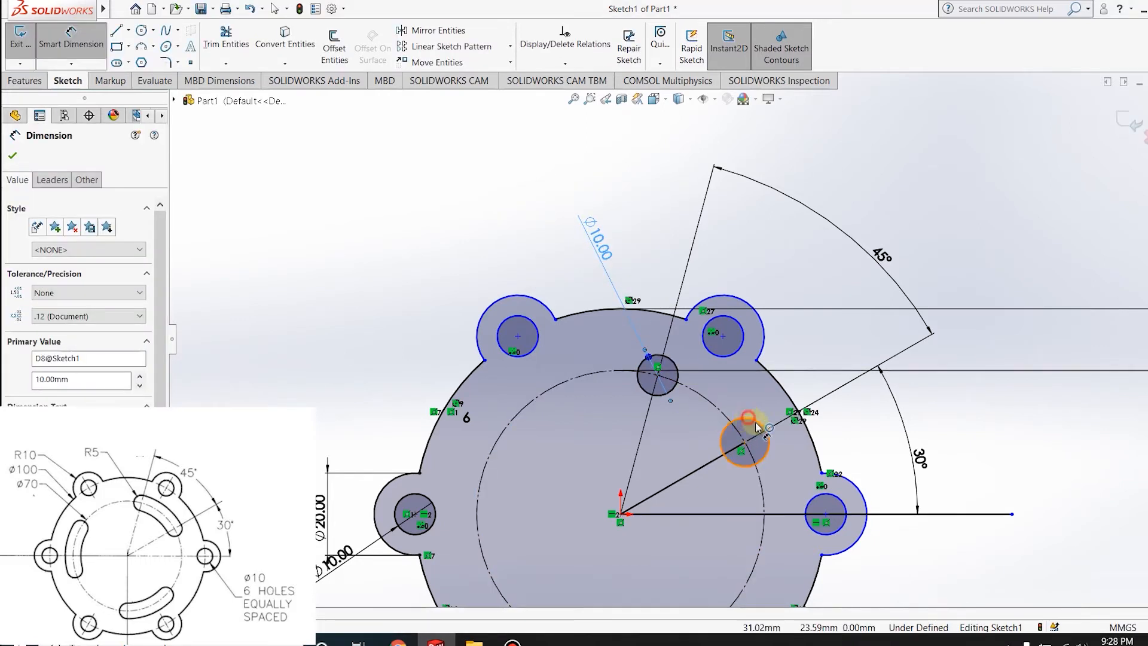
click(816, 442)
text(10)
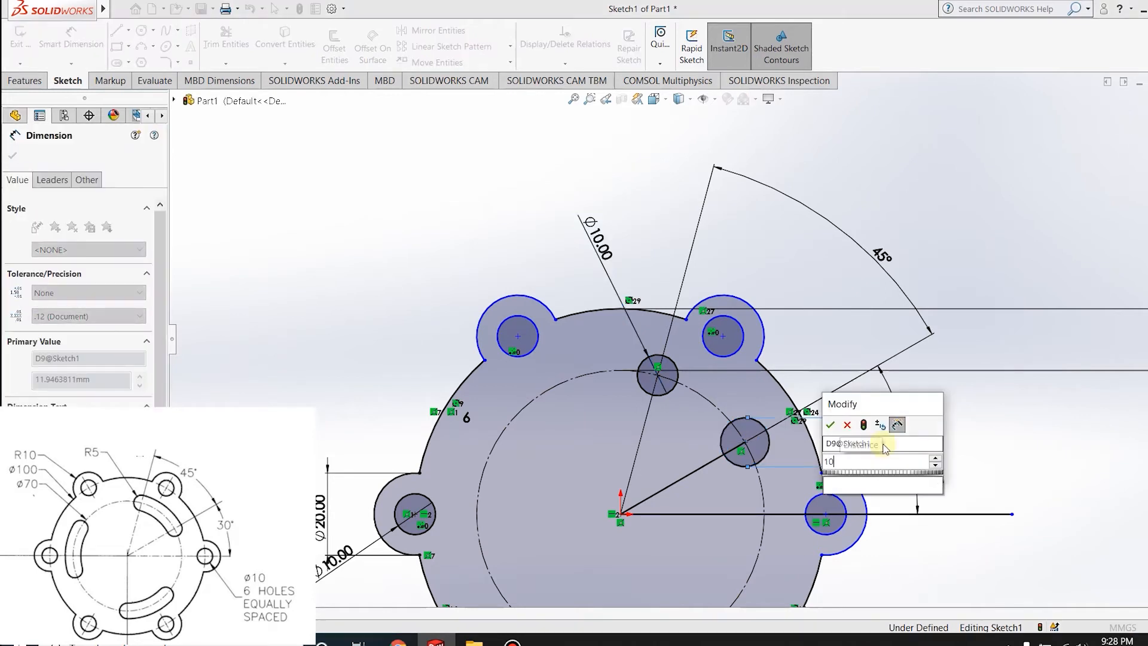
key(Return)
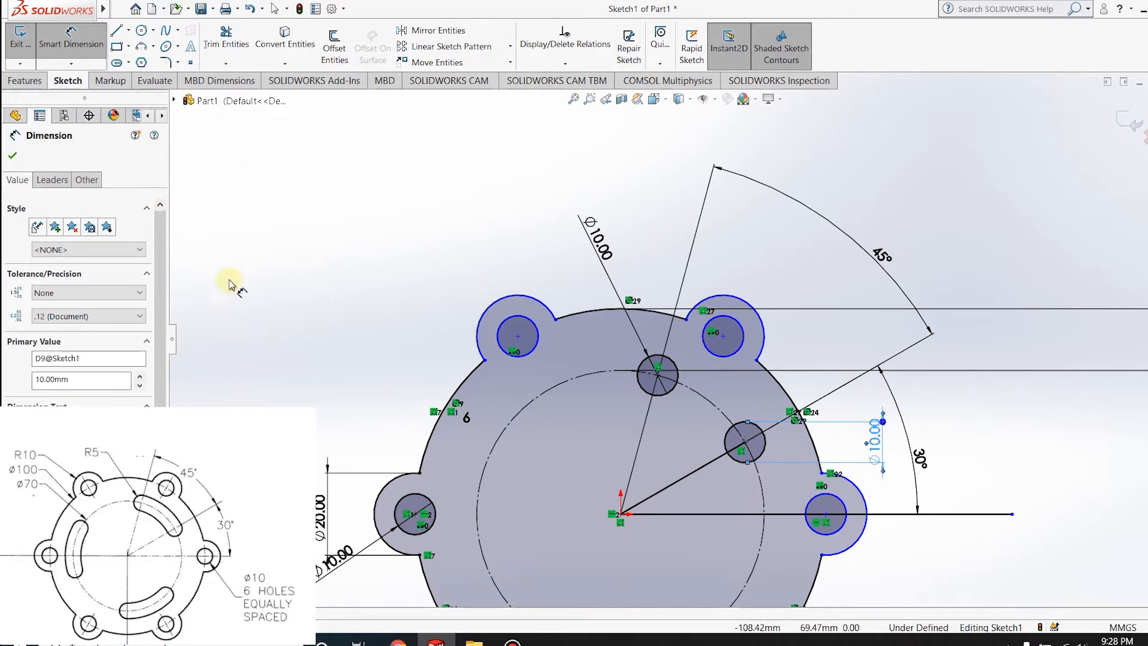
scroll(508, 413, up, 2)
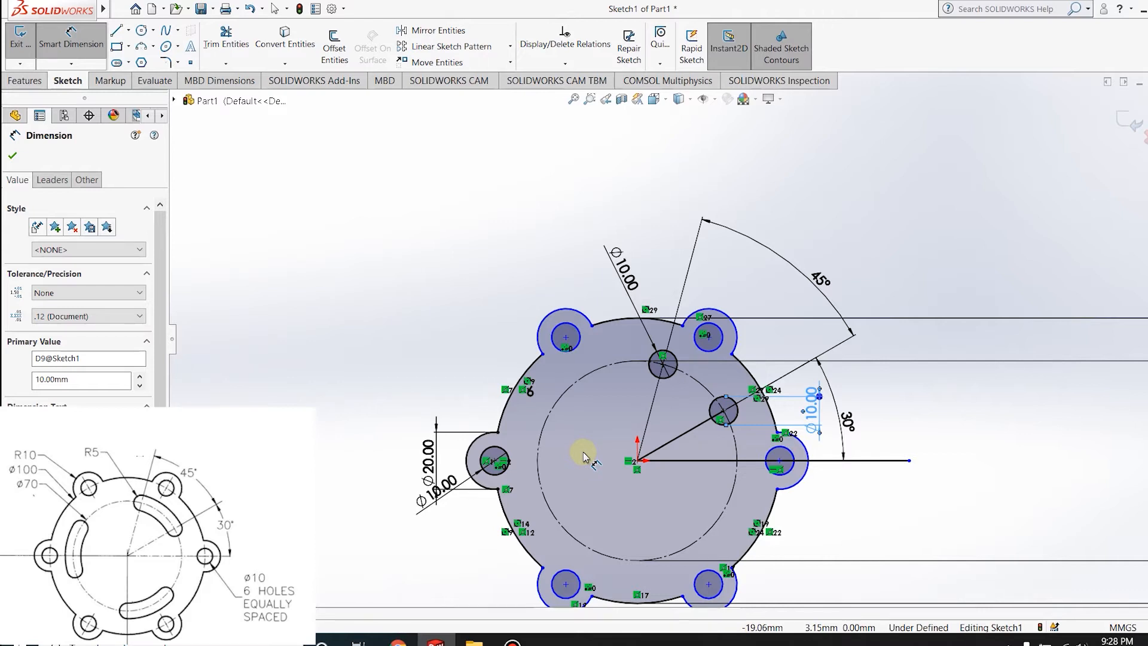
scroll(626, 470, up, 1)
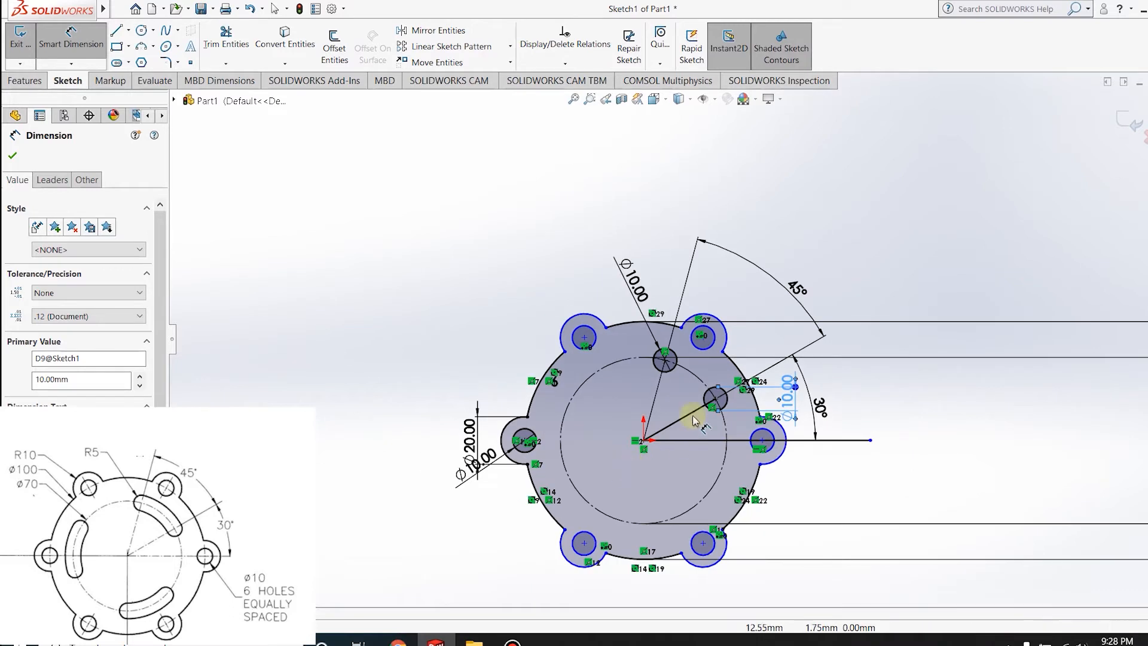
scroll(699, 405, down, 1)
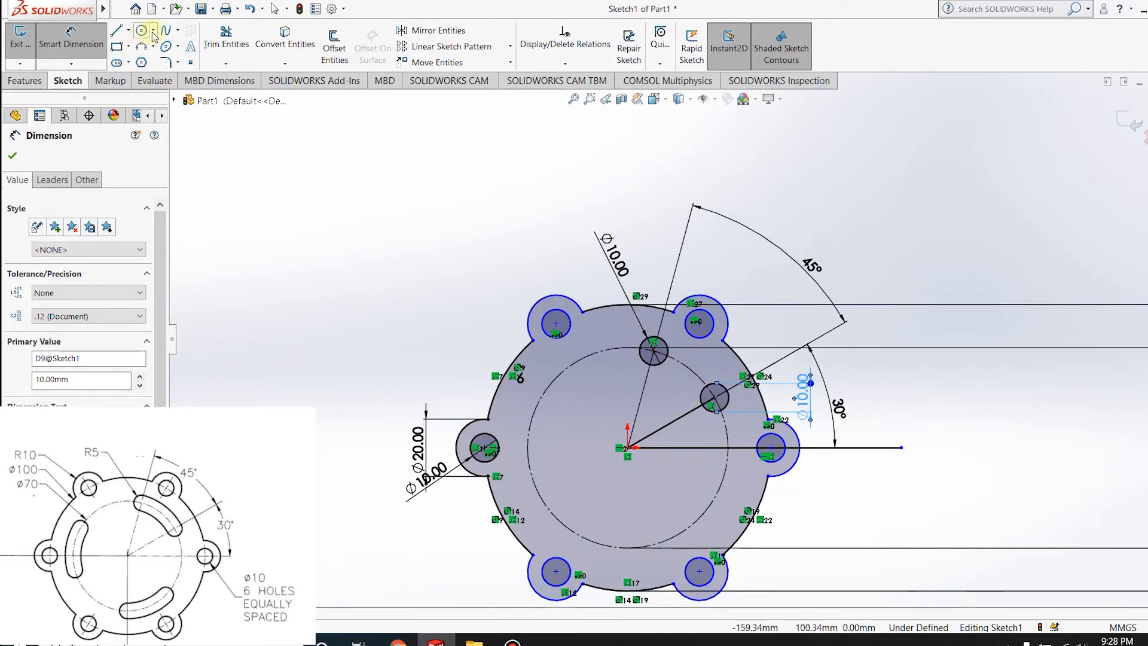
click(153, 47)
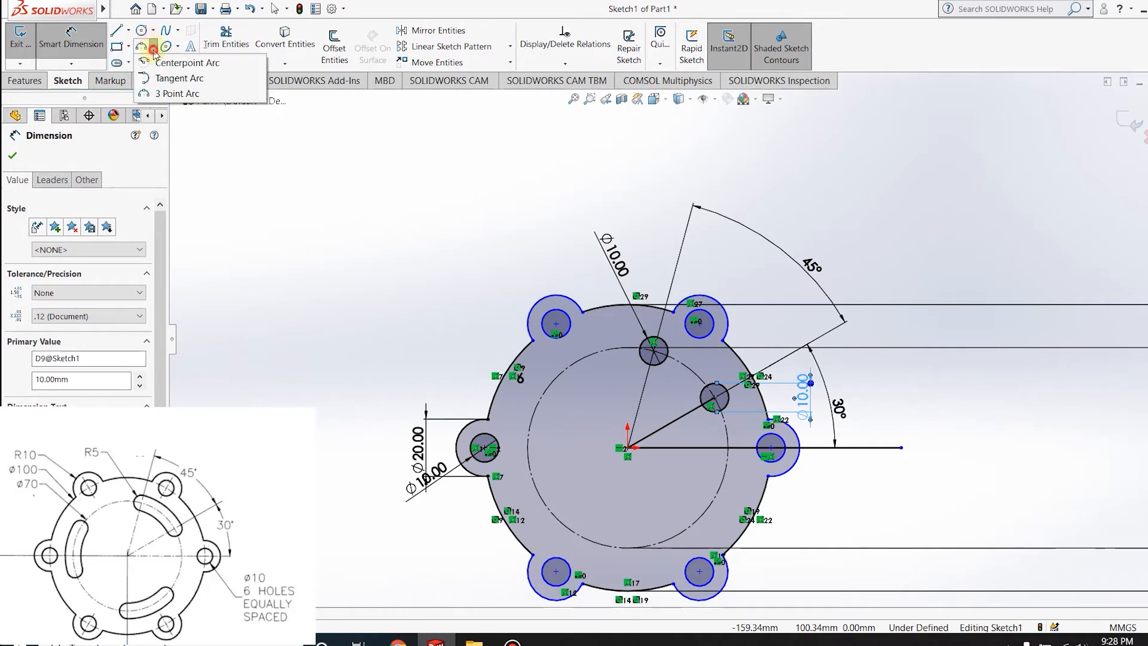
click(173, 79)
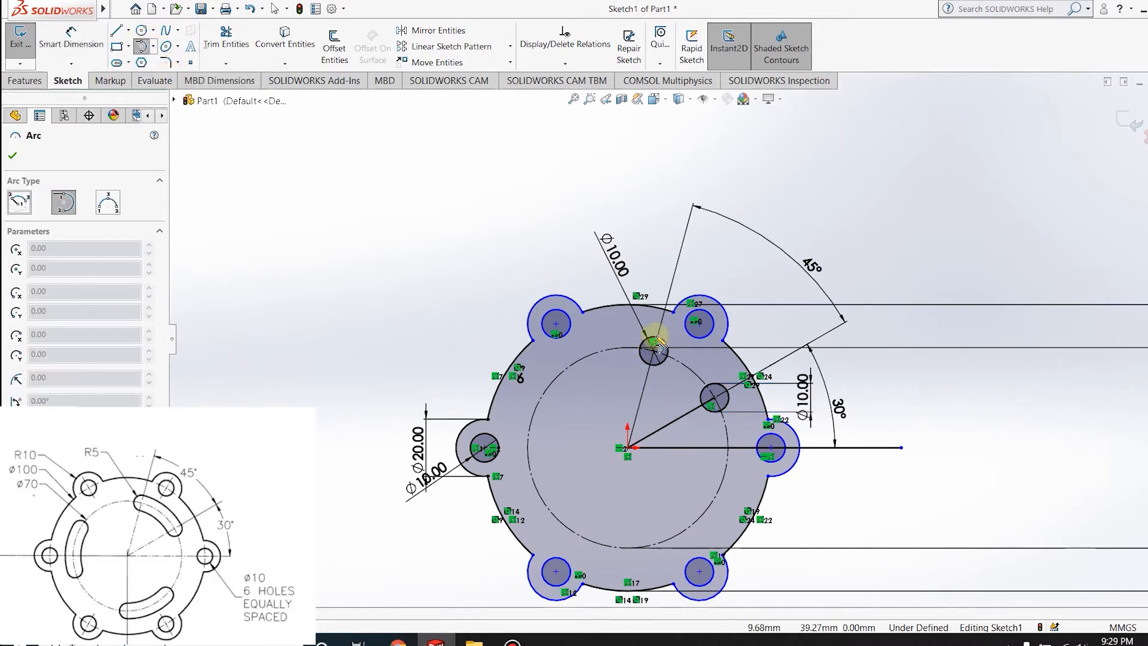
scroll(668, 352, down, 3)
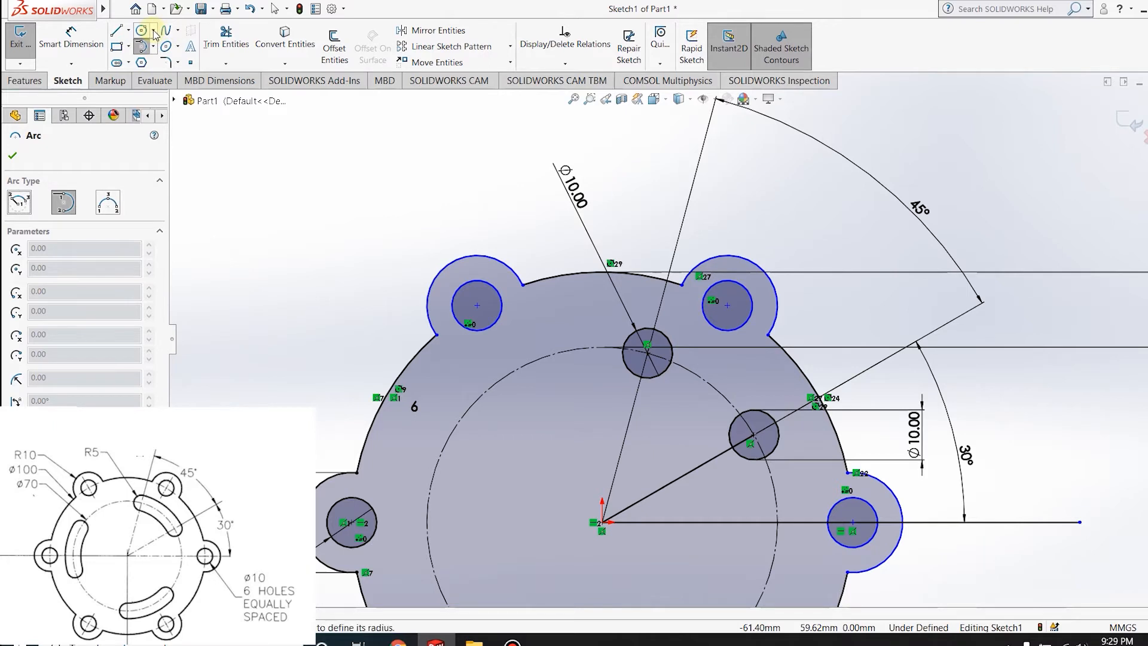
click(259, 188)
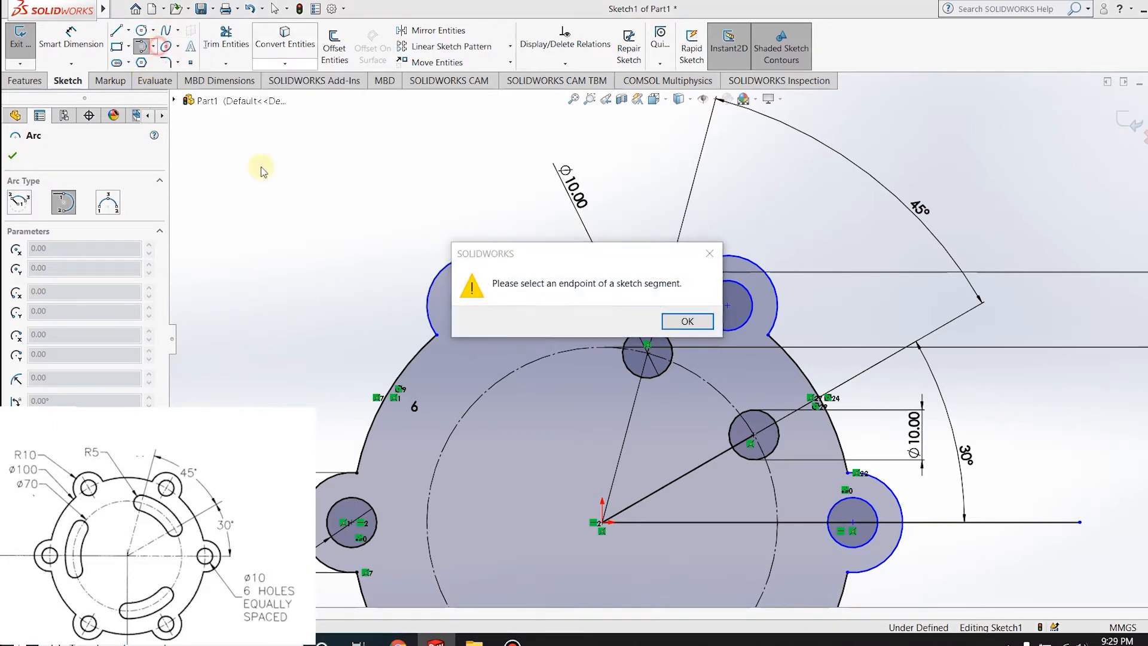
key(Return)
click(153, 46)
click(169, 64)
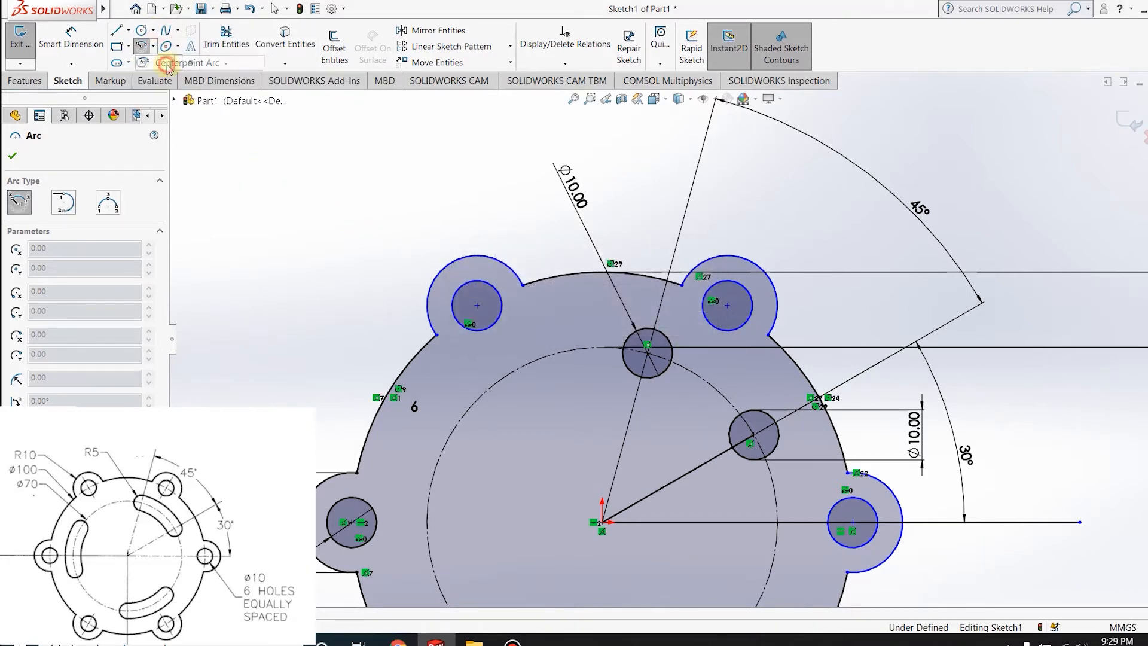
click(647, 346)
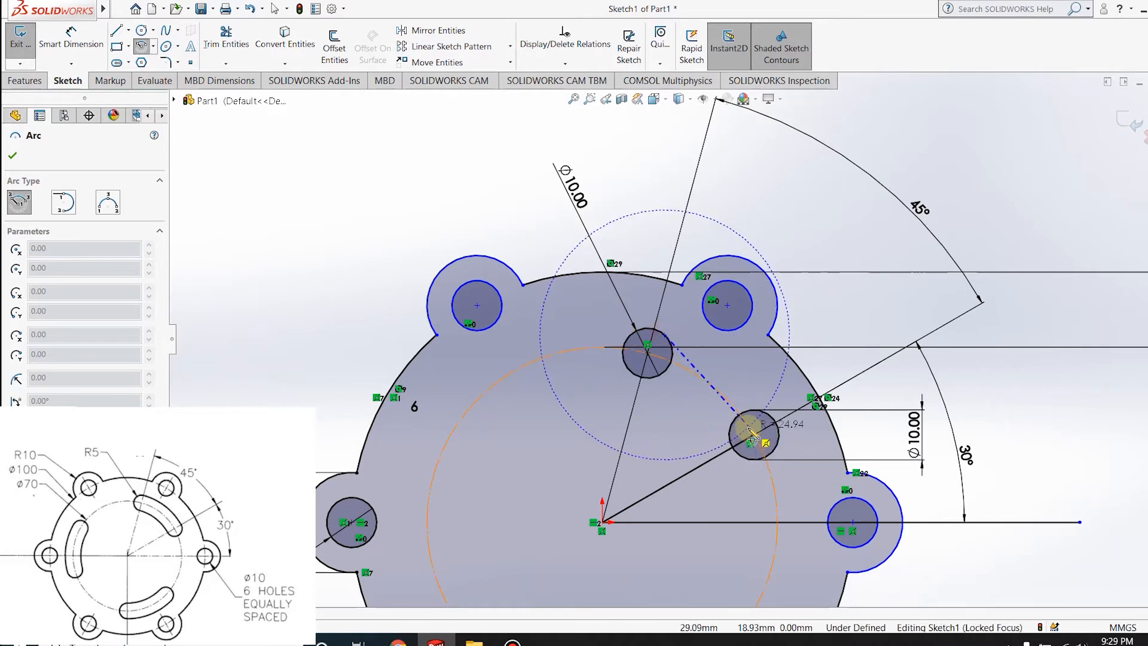
key(Escape)
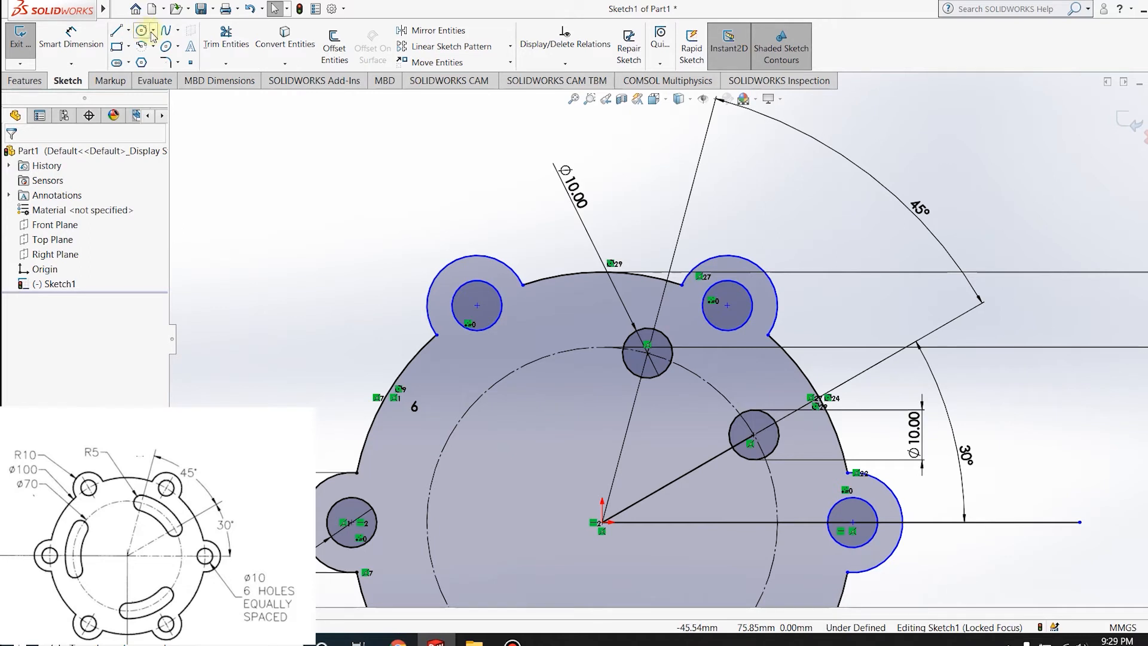
click(153, 46)
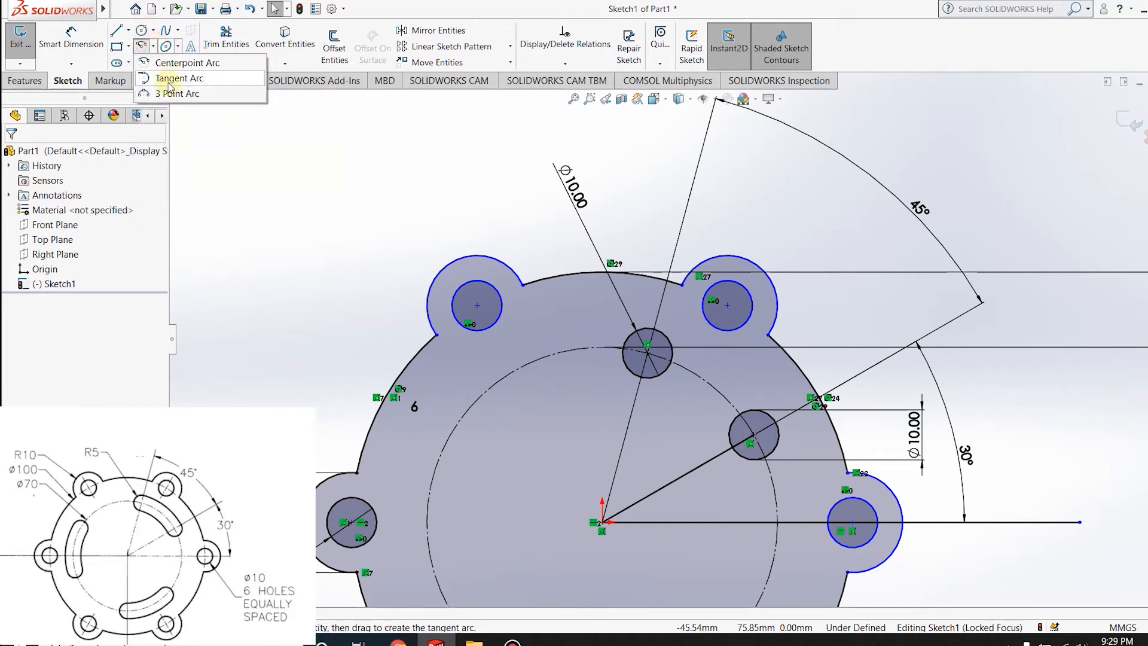
click(169, 84)
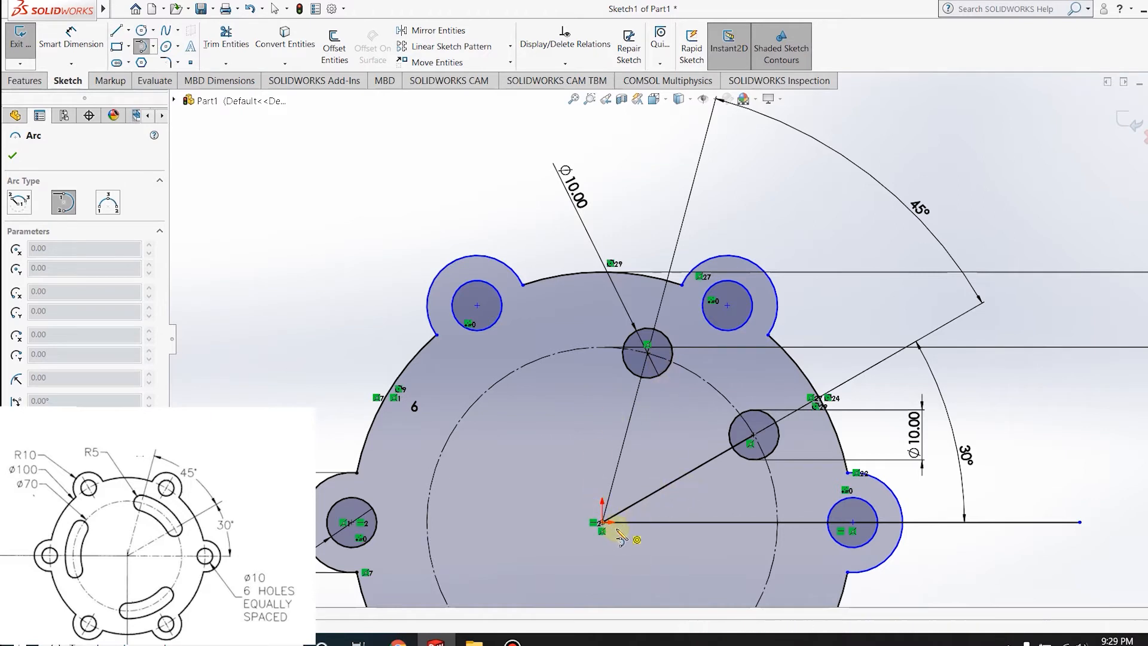
click(603, 522)
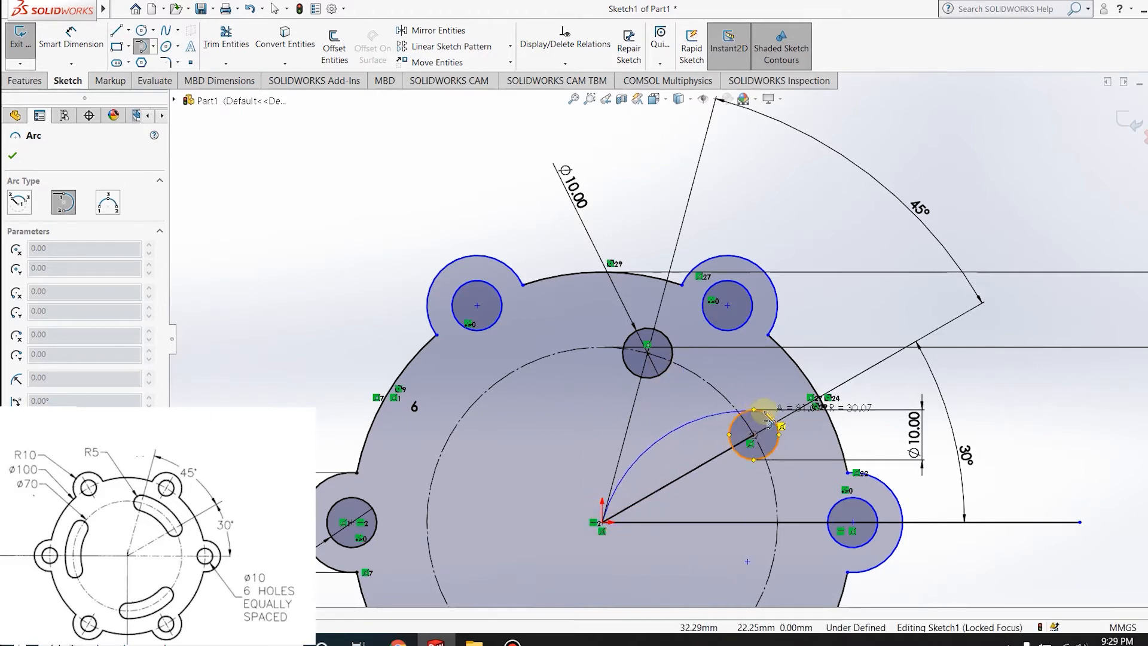
key(Escape)
click(144, 47)
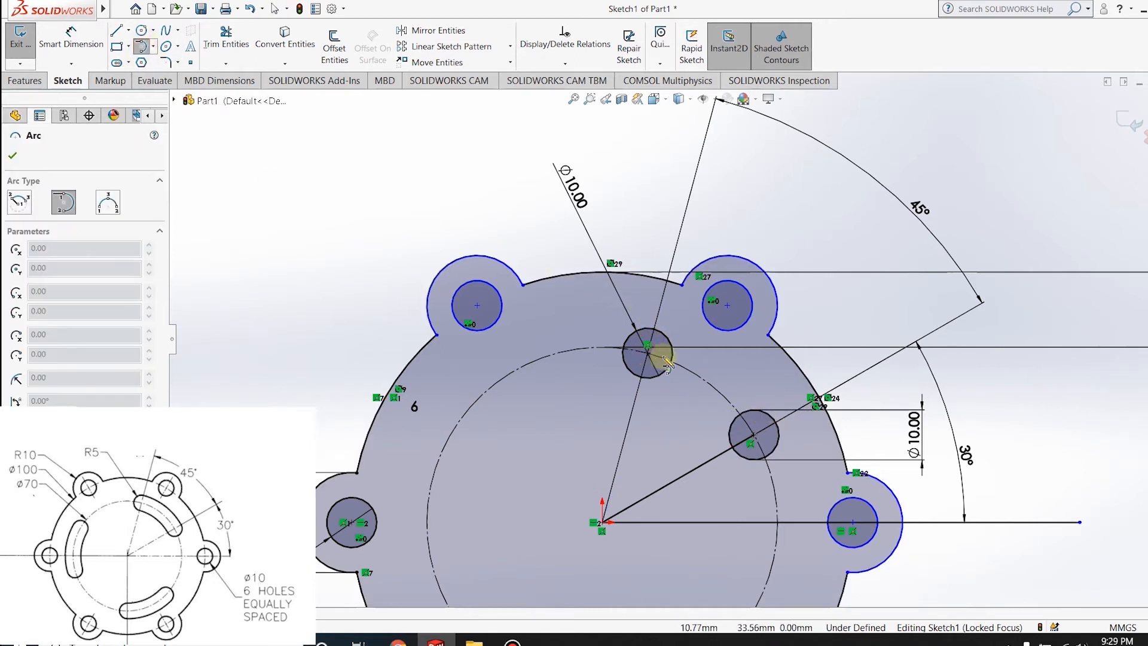
scroll(780, 430, down, 2)
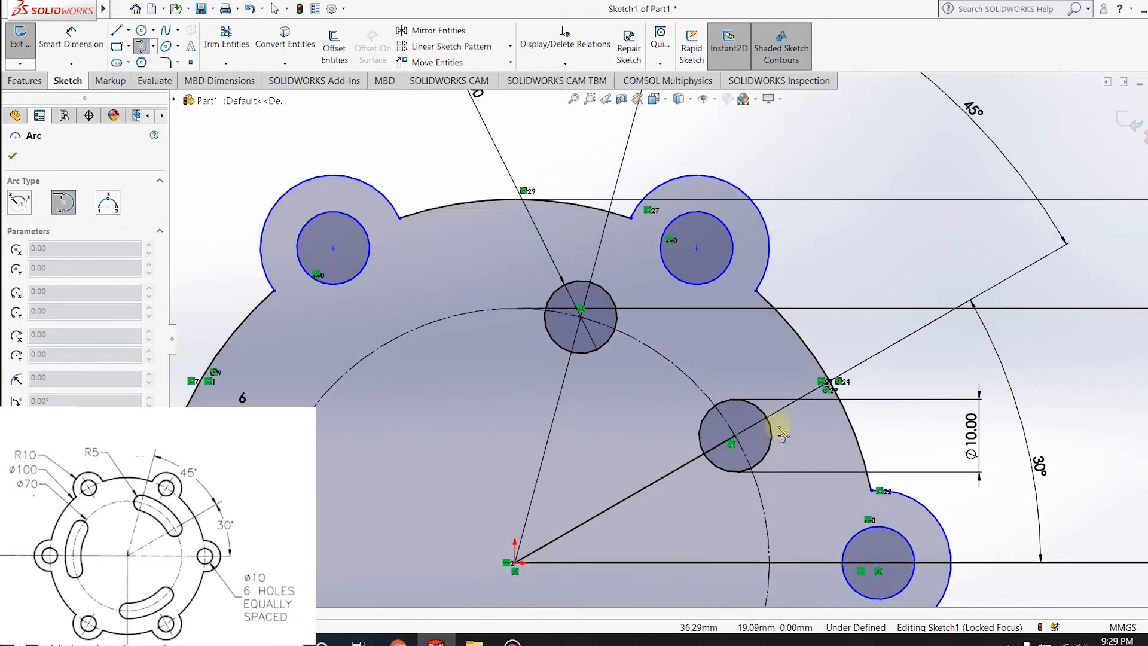
click(771, 429)
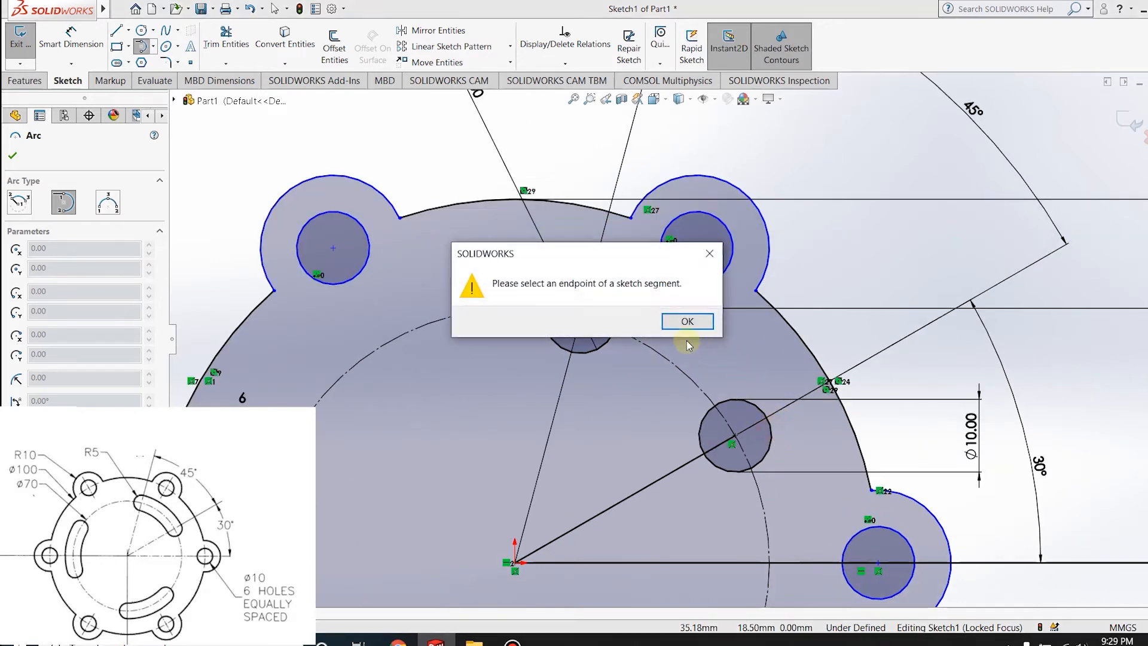
click(676, 323)
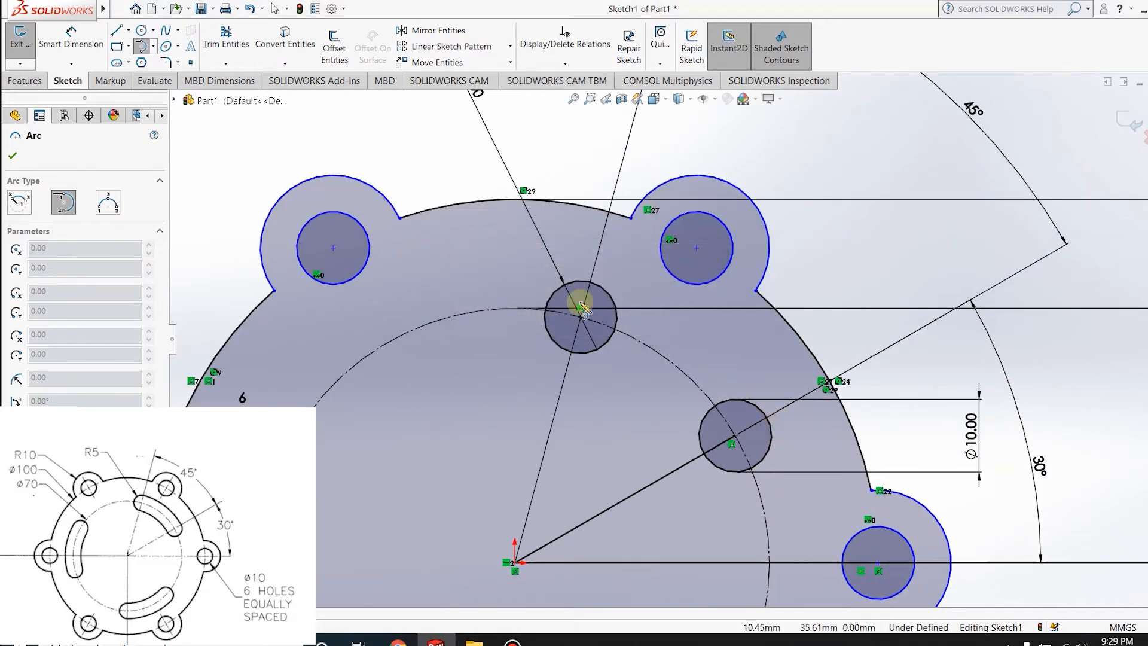
key(Escape)
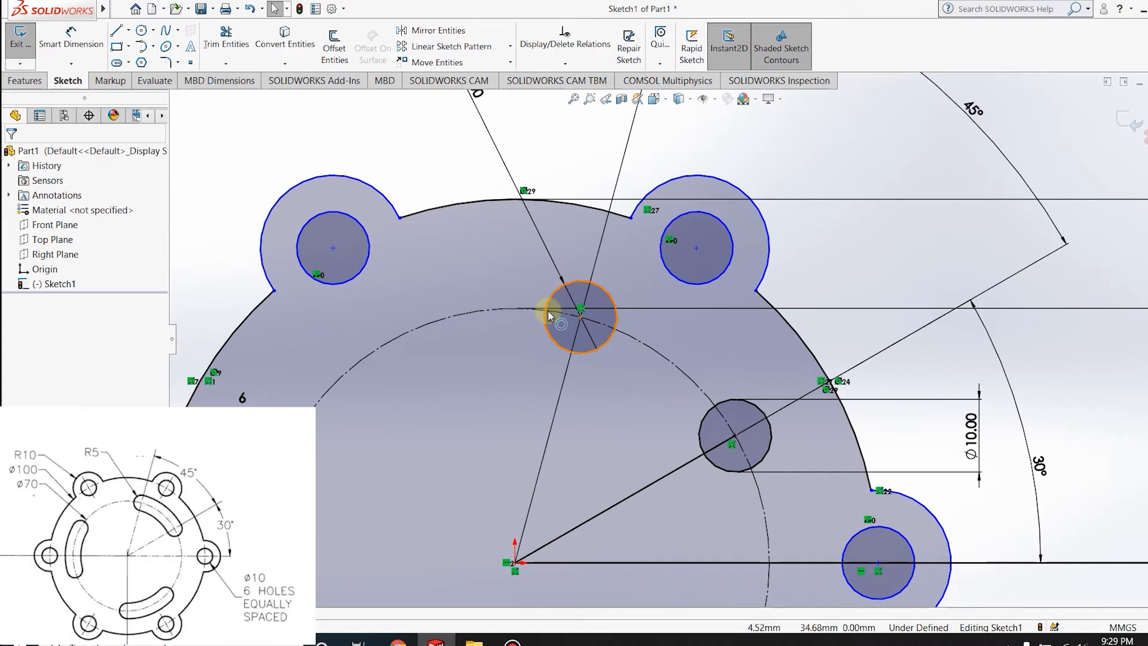
- Sketch a line about 27 mm long connecting the outer sides of the two slot-end circles, tangent to both
click(118, 31)
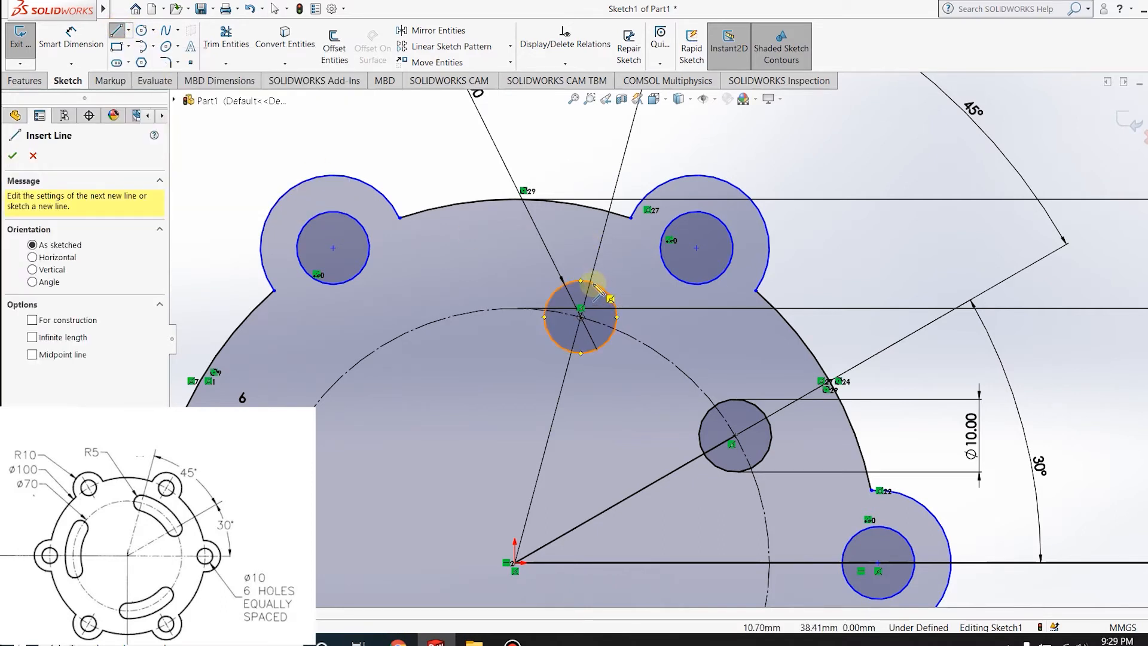
click(609, 296)
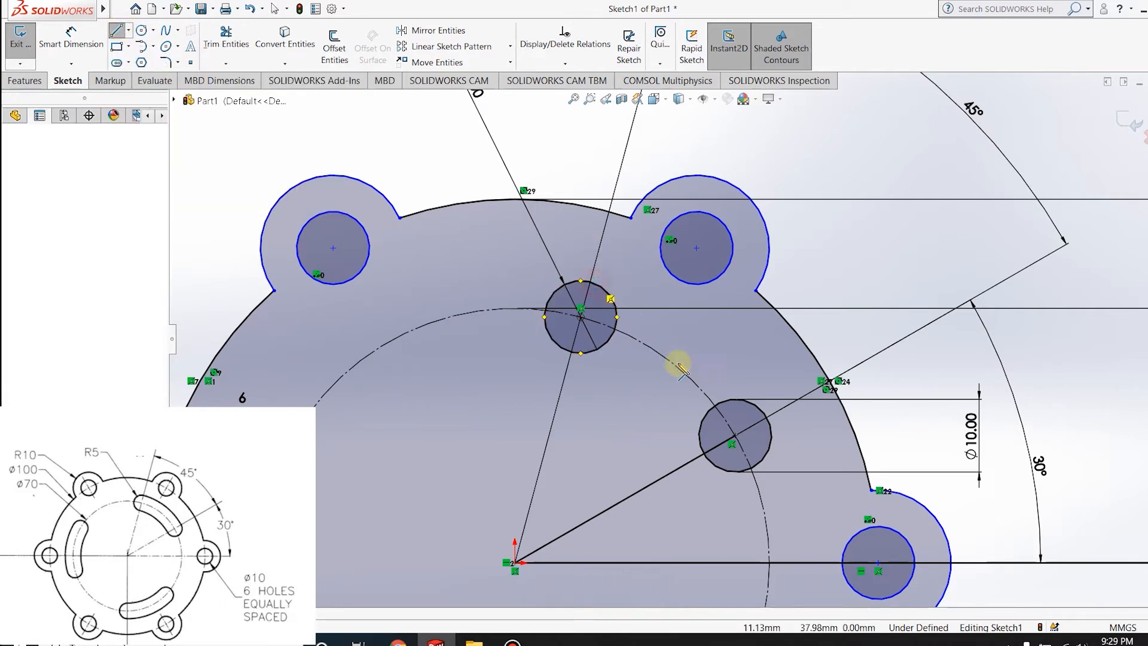
click(758, 406)
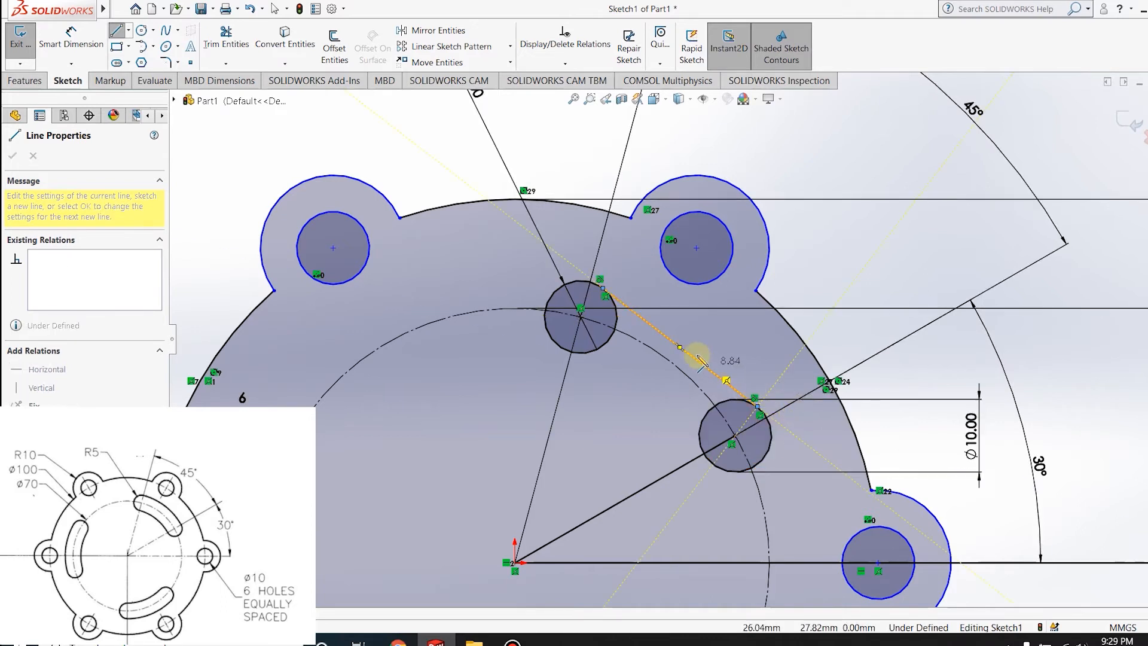
key(Escape)
click(658, 329)
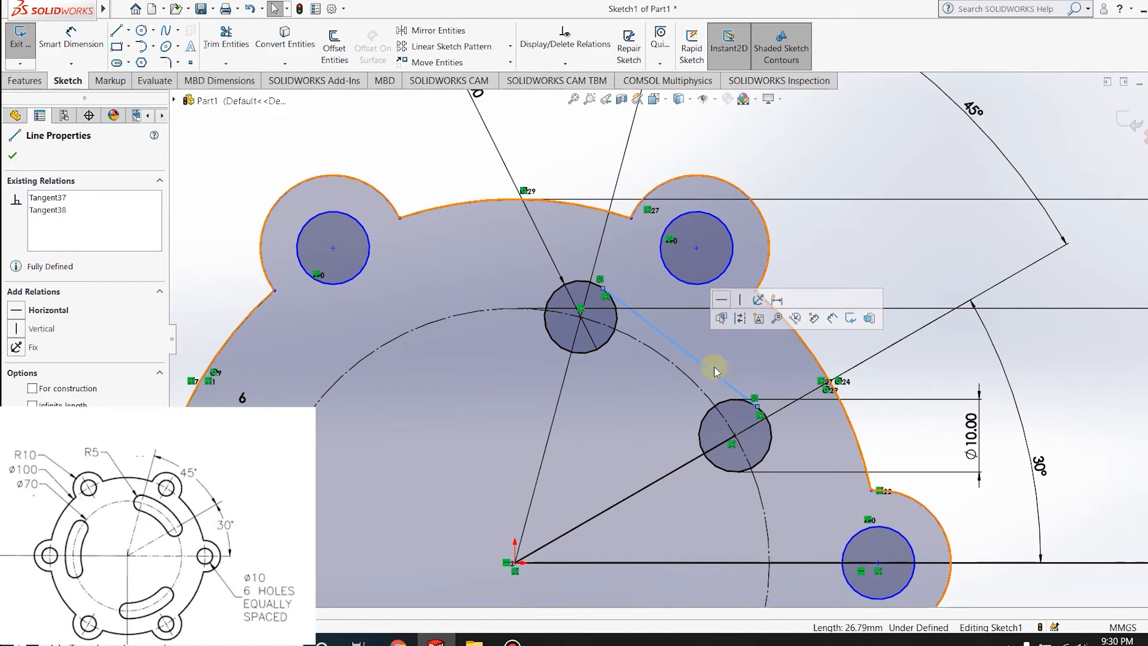
- Delete the straight tangent line connecting the two slot-end circles
key(Escape)
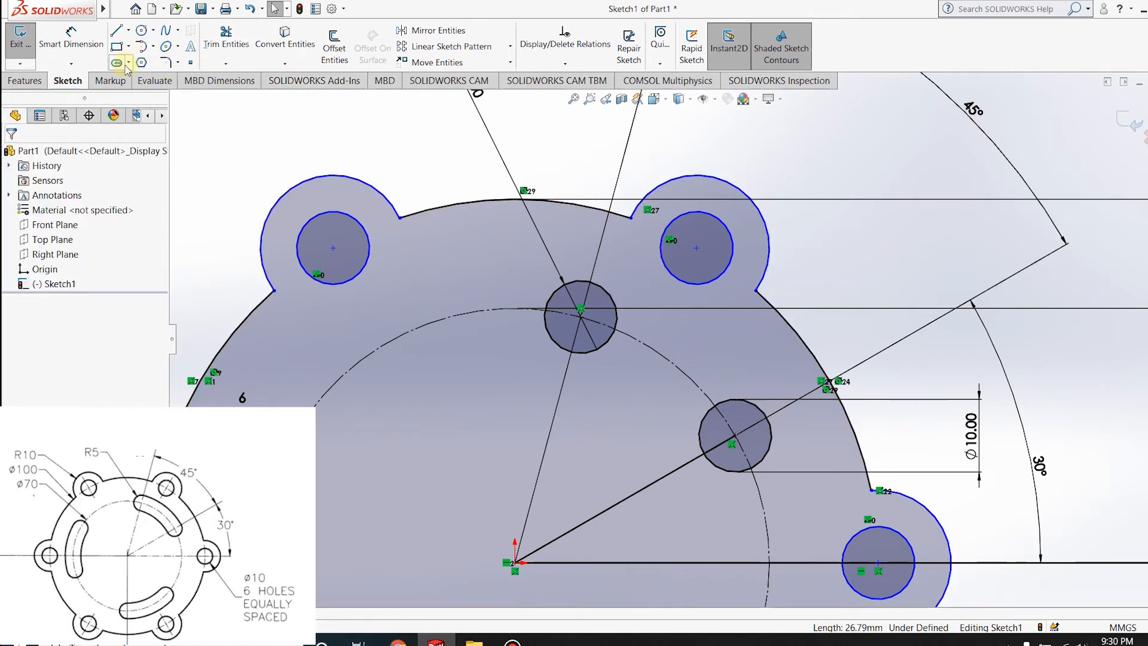
- Sketch a tangent arc with a 35 mm radius between the centres of the two slot-end circles
click(153, 47)
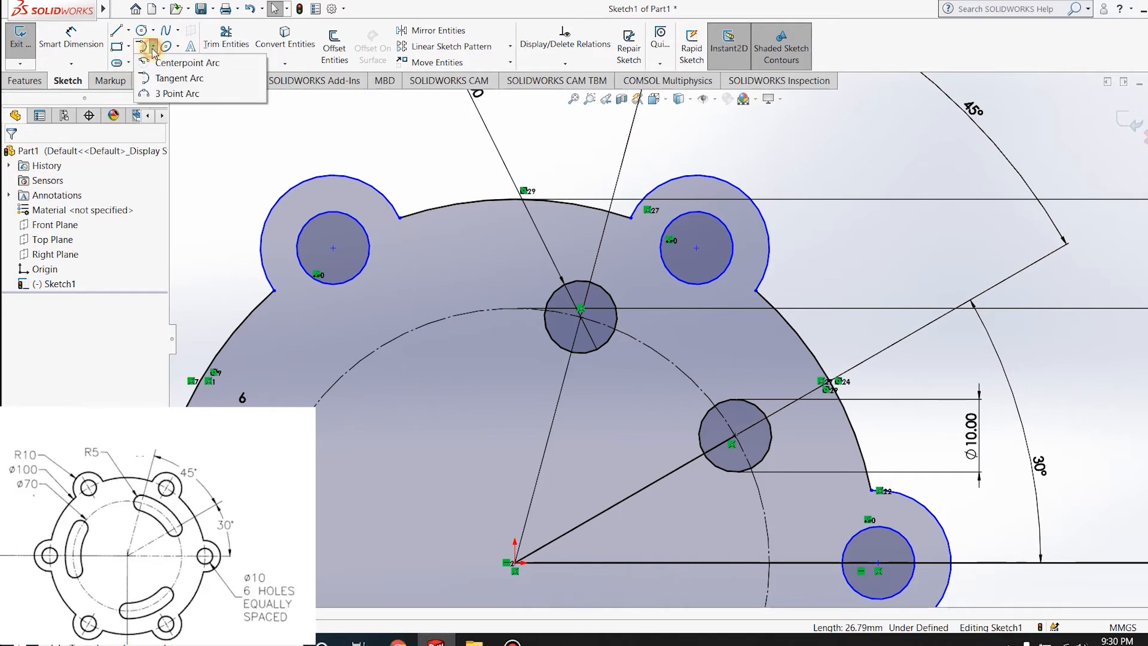
click(169, 79)
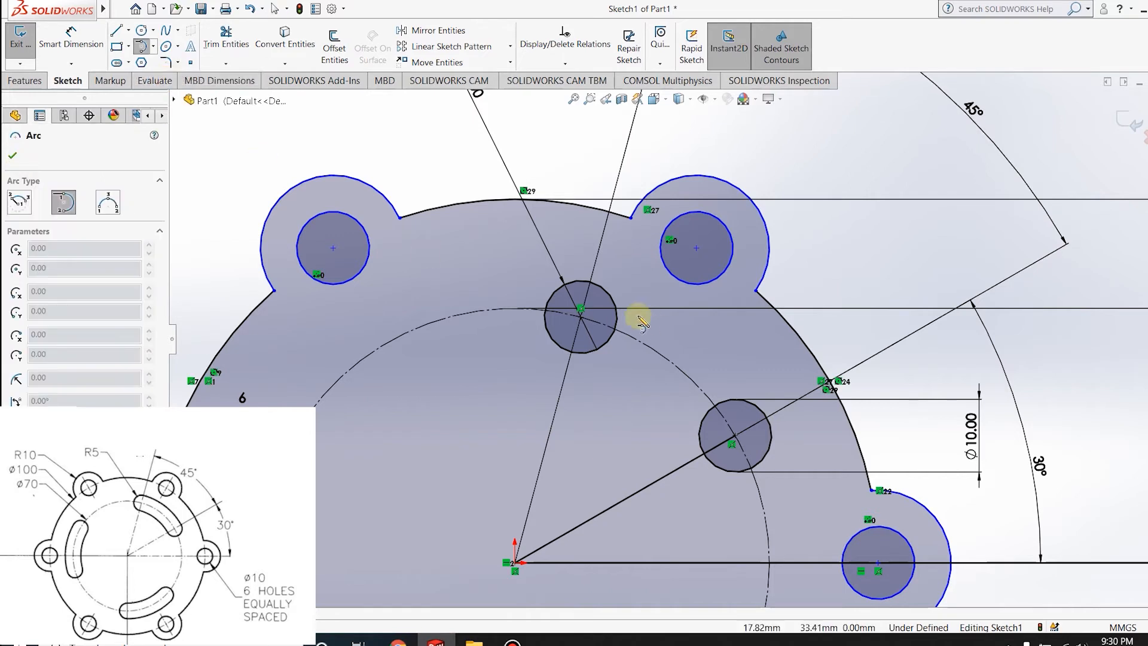
click(580, 309)
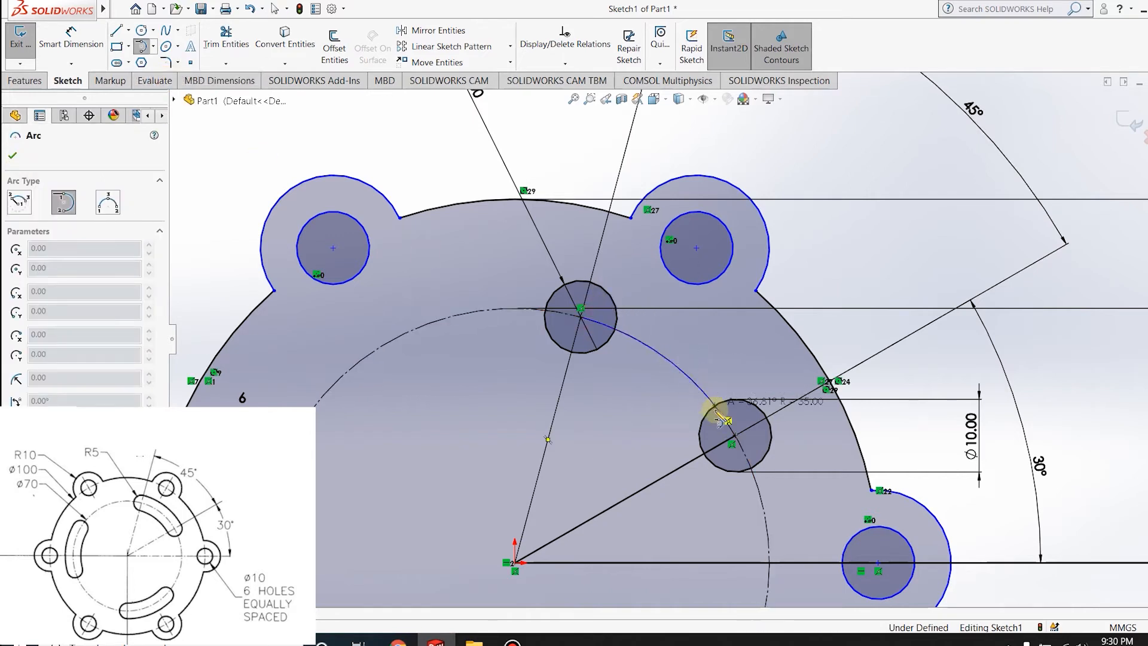
click(735, 435)
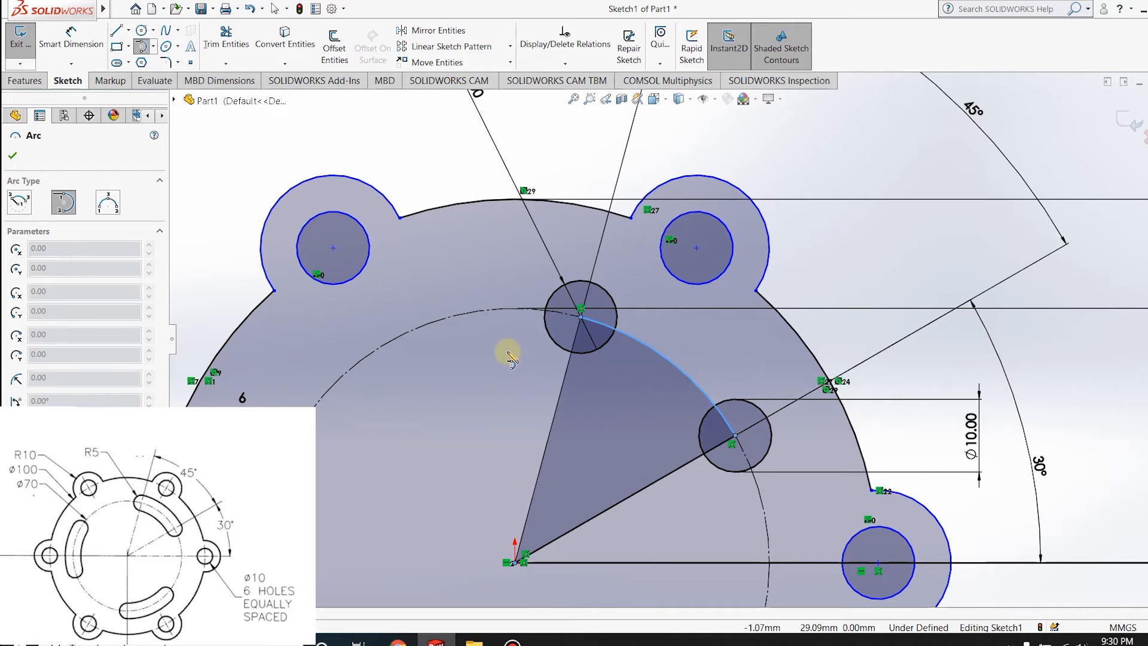
scroll(581, 335, down, 2)
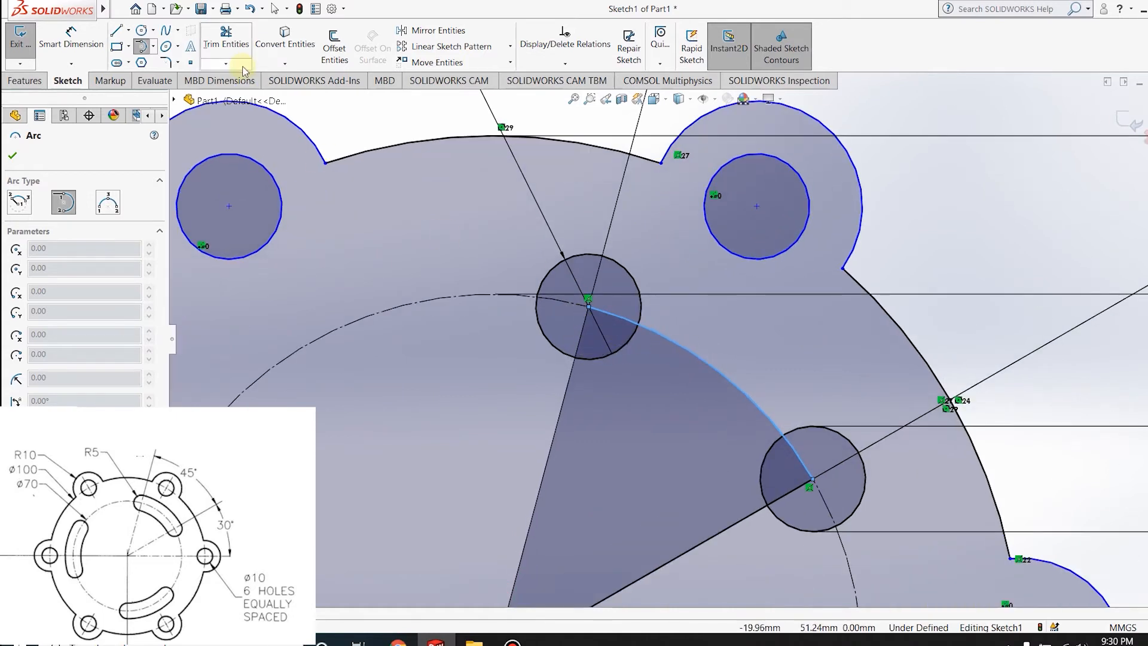
click(142, 47)
click(651, 332)
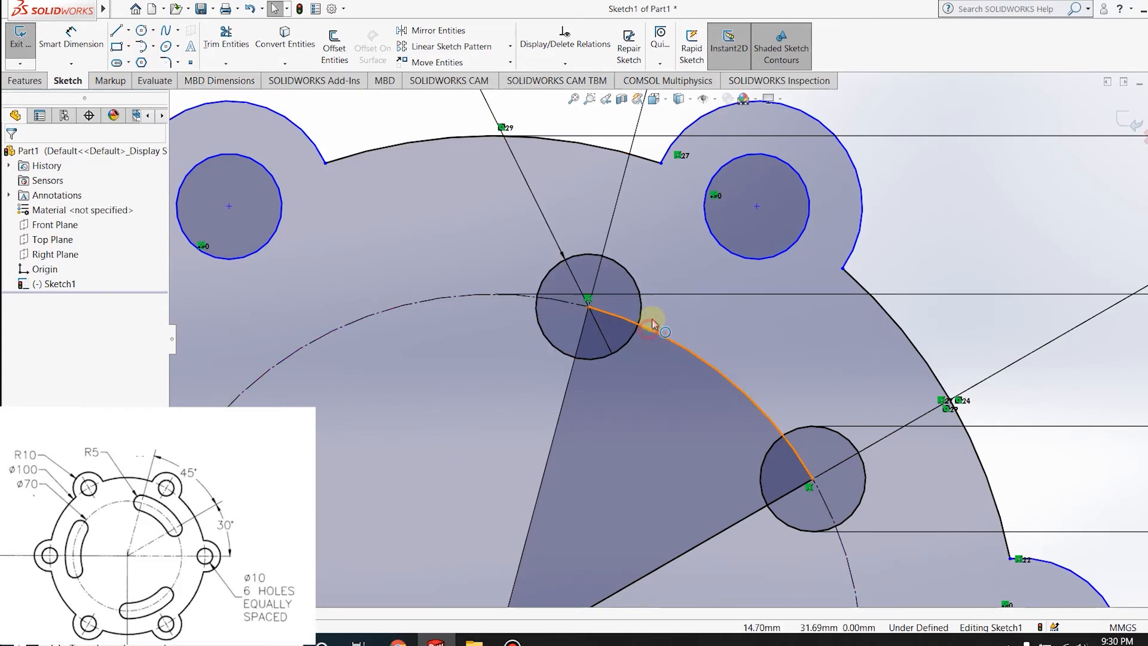
click(653, 324)
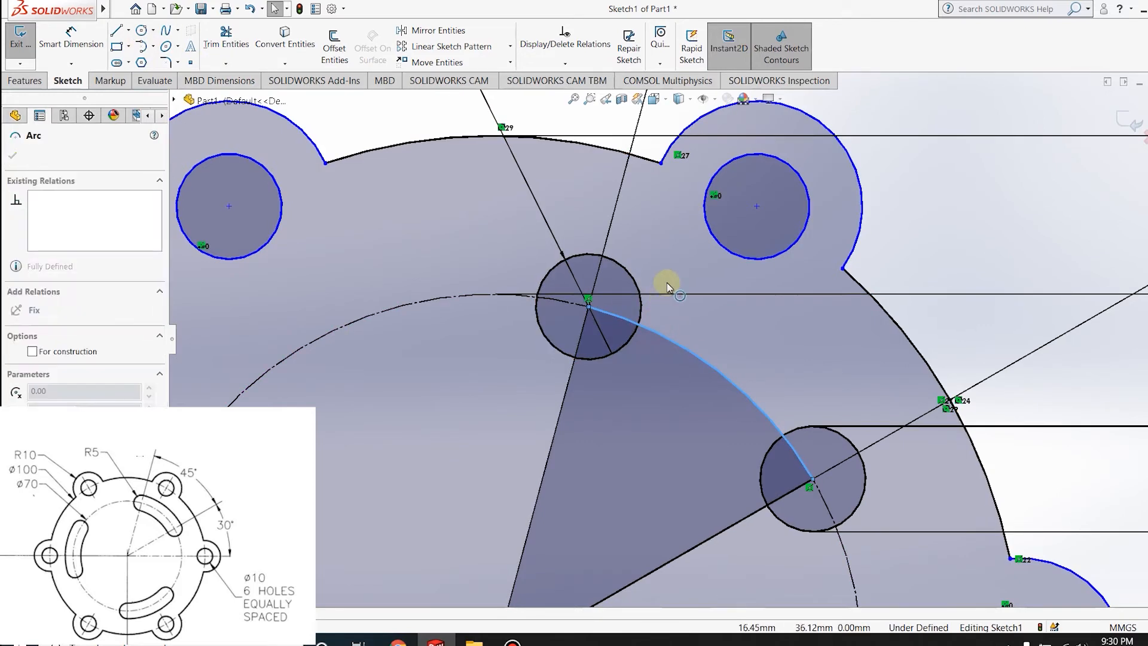
click(708, 311)
click(701, 363)
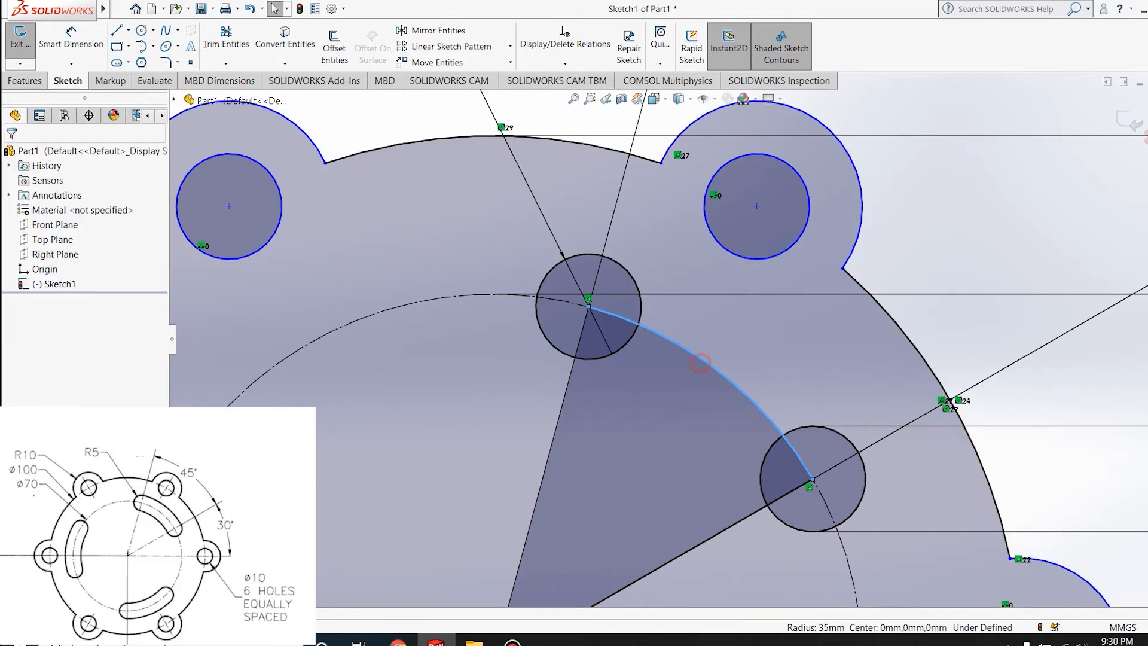
click(662, 451)
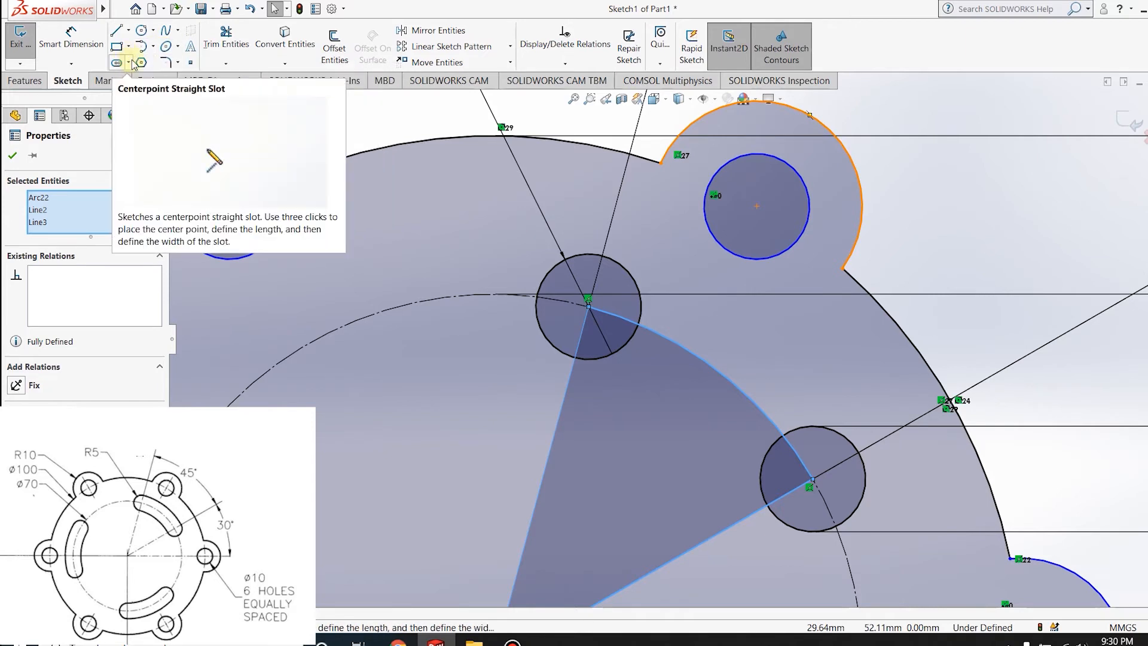
click(155, 37)
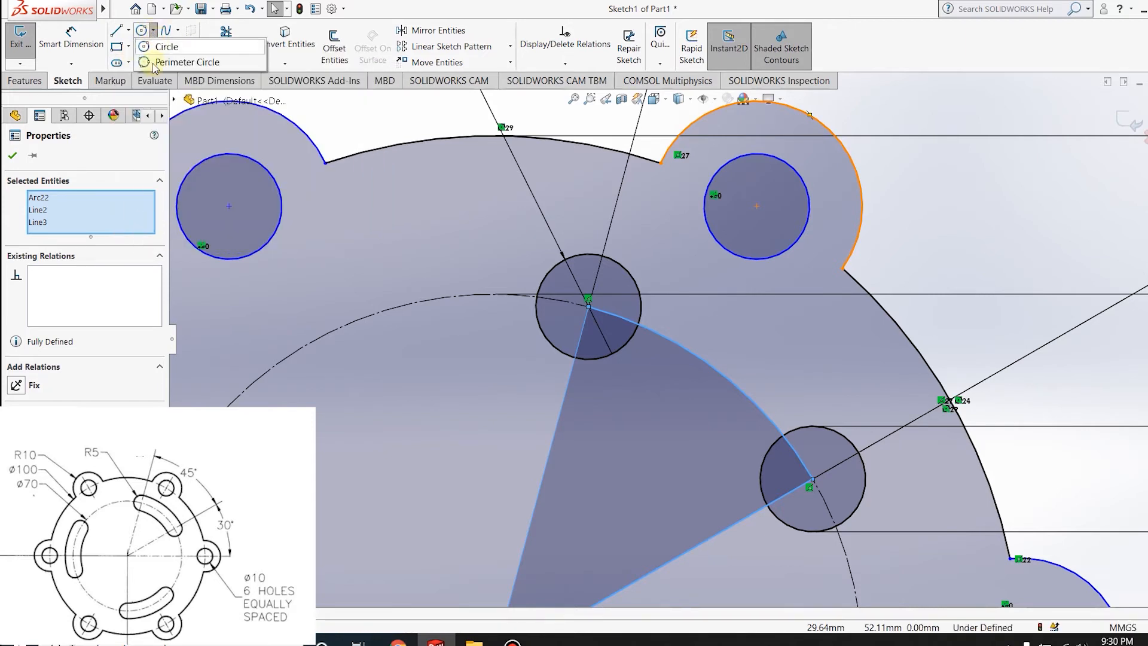
click(169, 156)
click(153, 47)
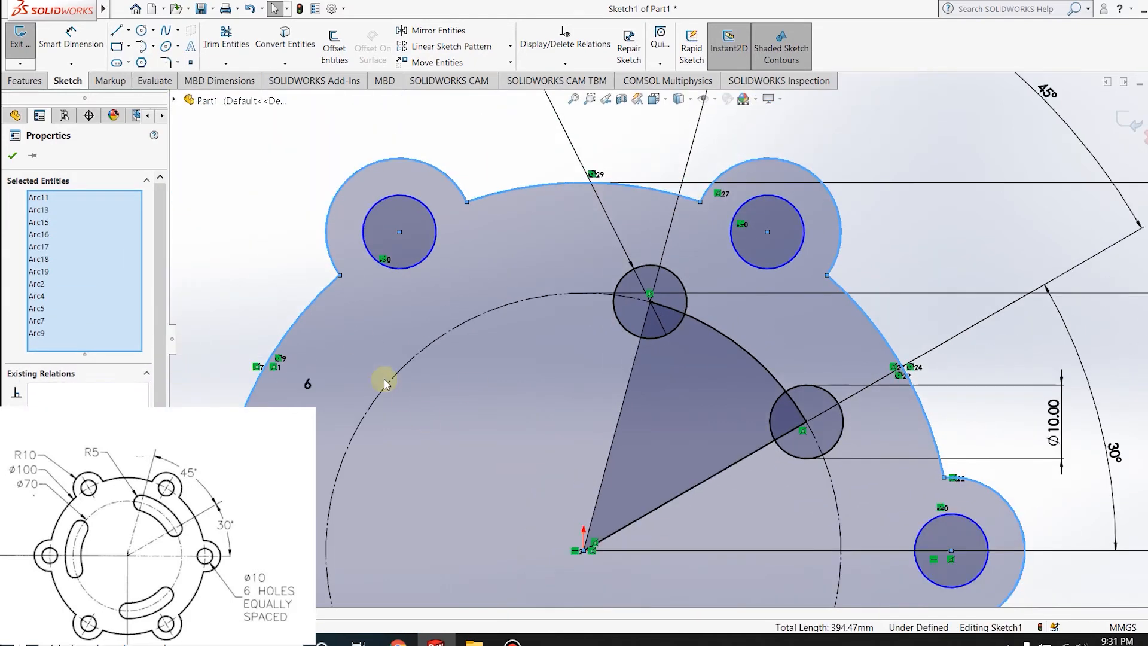
- Keep the sketch changes and delete the arc joining the centres of the two slot-end circles
scroll(548, 384, up, 3)
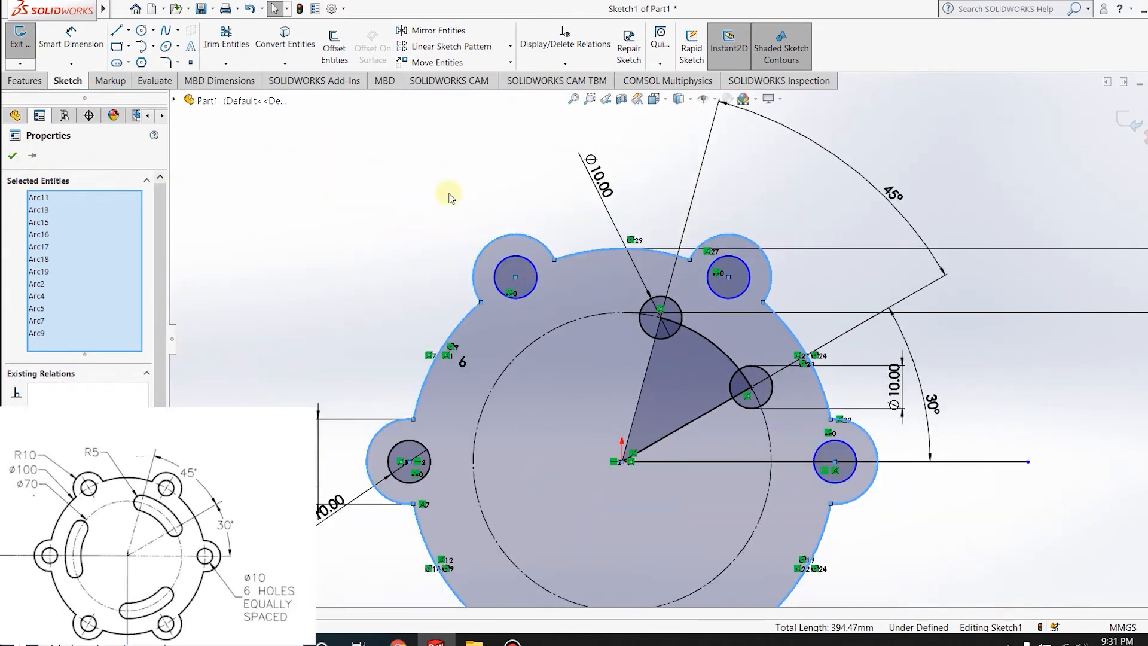
click(1144, 138)
click(701, 329)
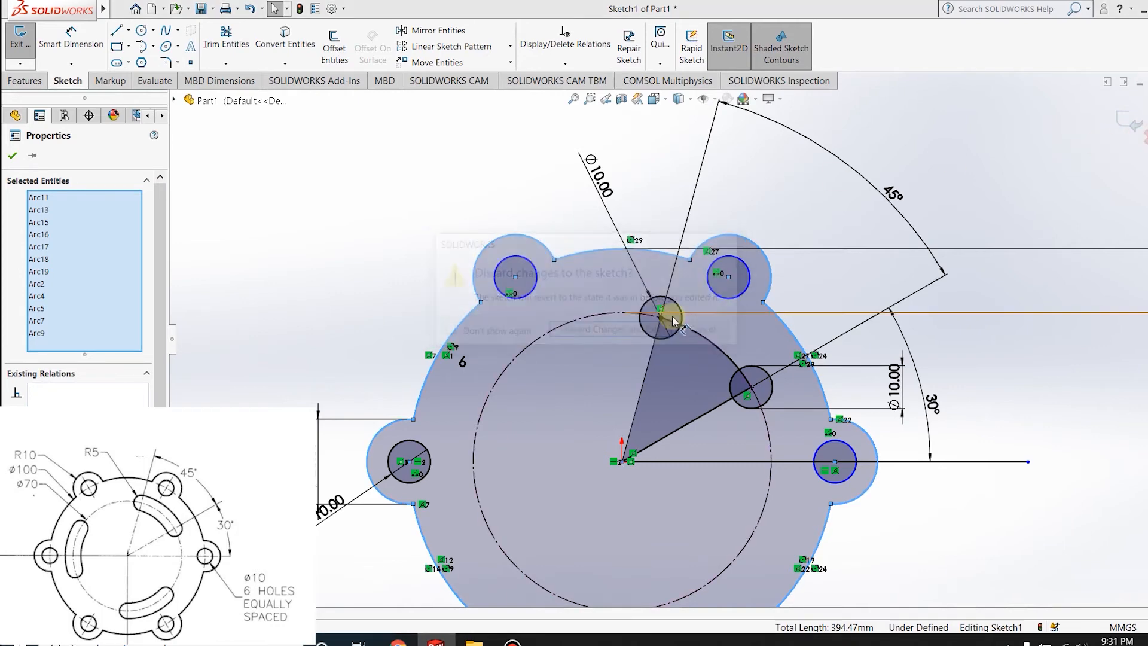
click(711, 345)
key(Delete)
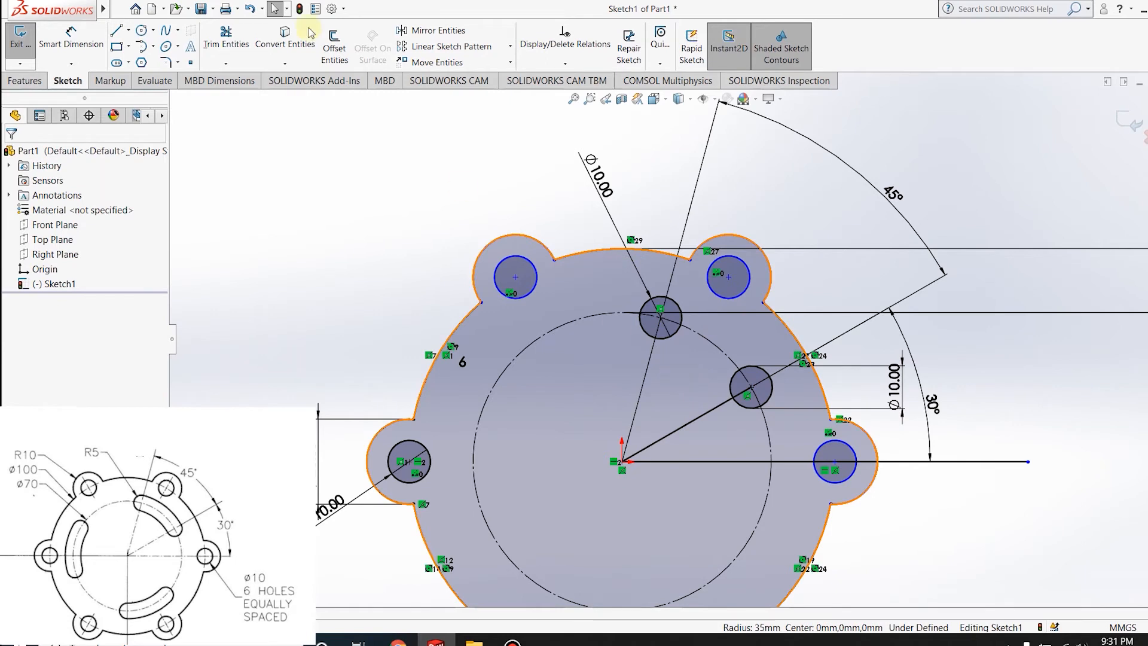
- Sketch two circles centred on the origin, one tangent to the slot-end circles' outer sides and one of 30 mm radius tangent to their inner sides
click(142, 29)
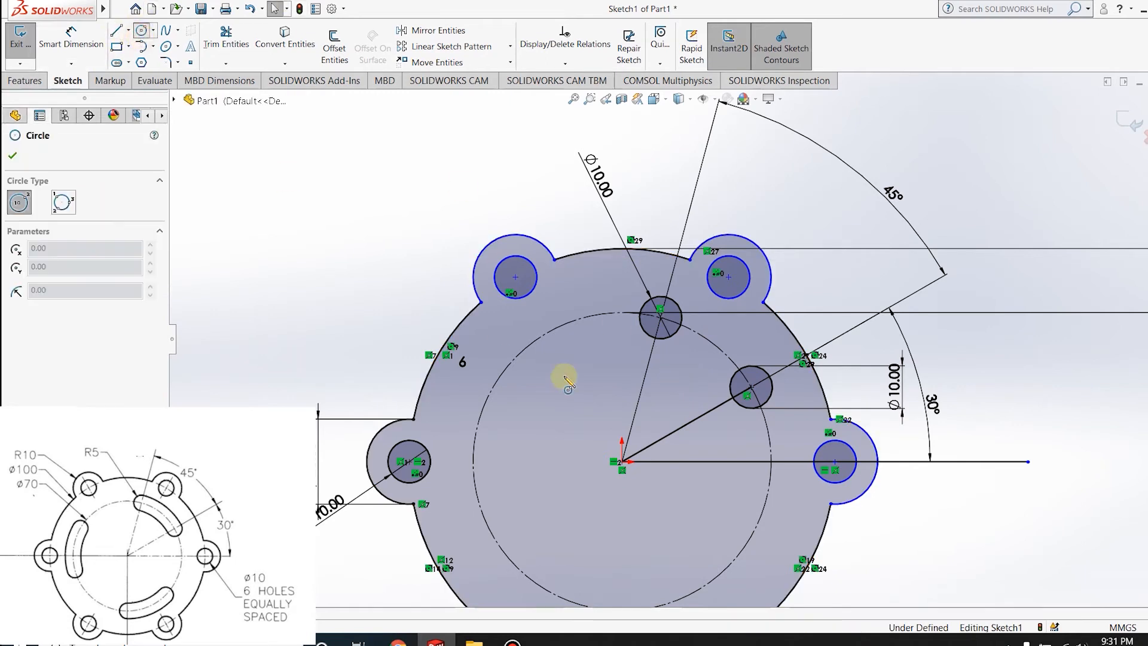
click(622, 462)
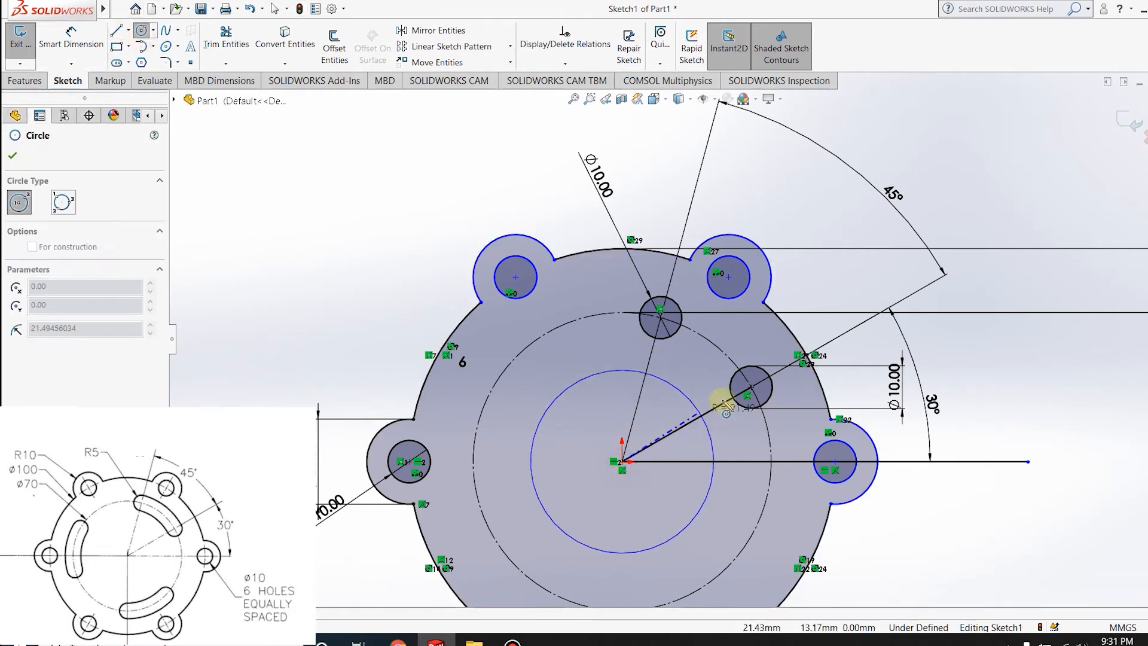
click(770, 378)
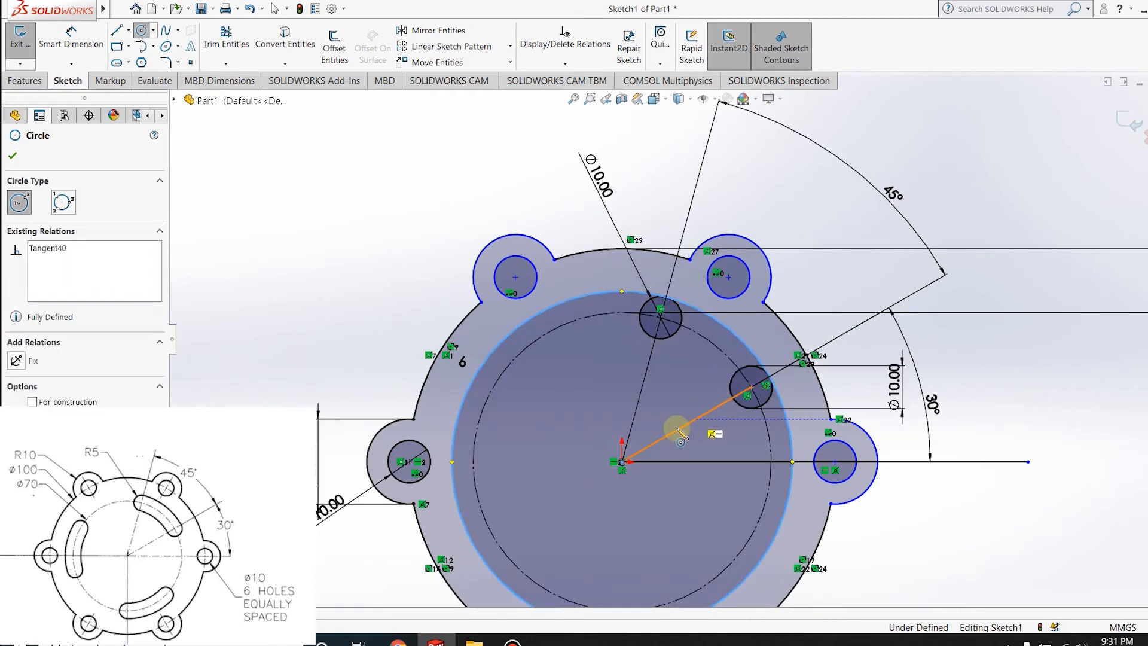
click(622, 461)
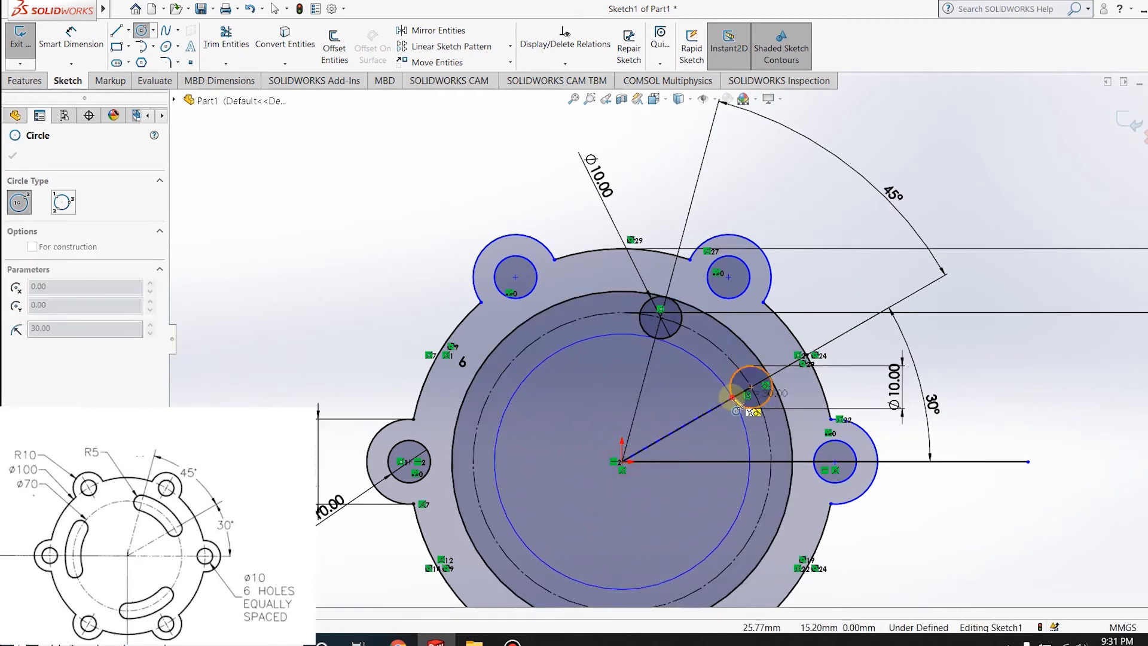
click(734, 398)
key(Escape)
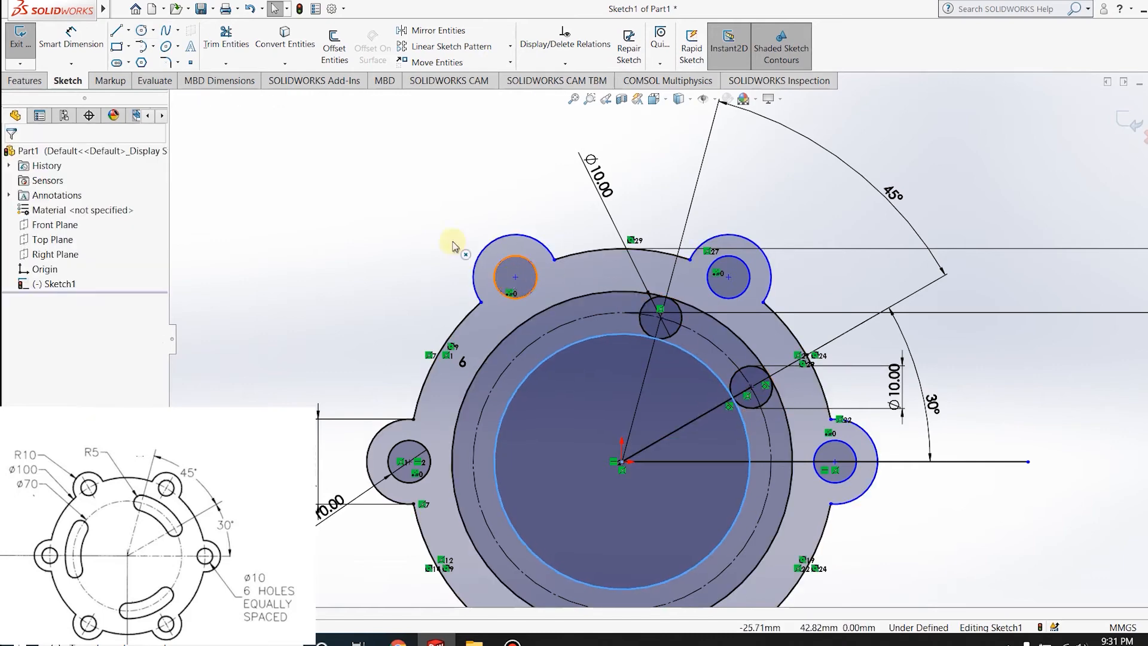
- Trim both origin-centred circles to the arcs that run between the two slot-end circles
click(227, 37)
click(562, 306)
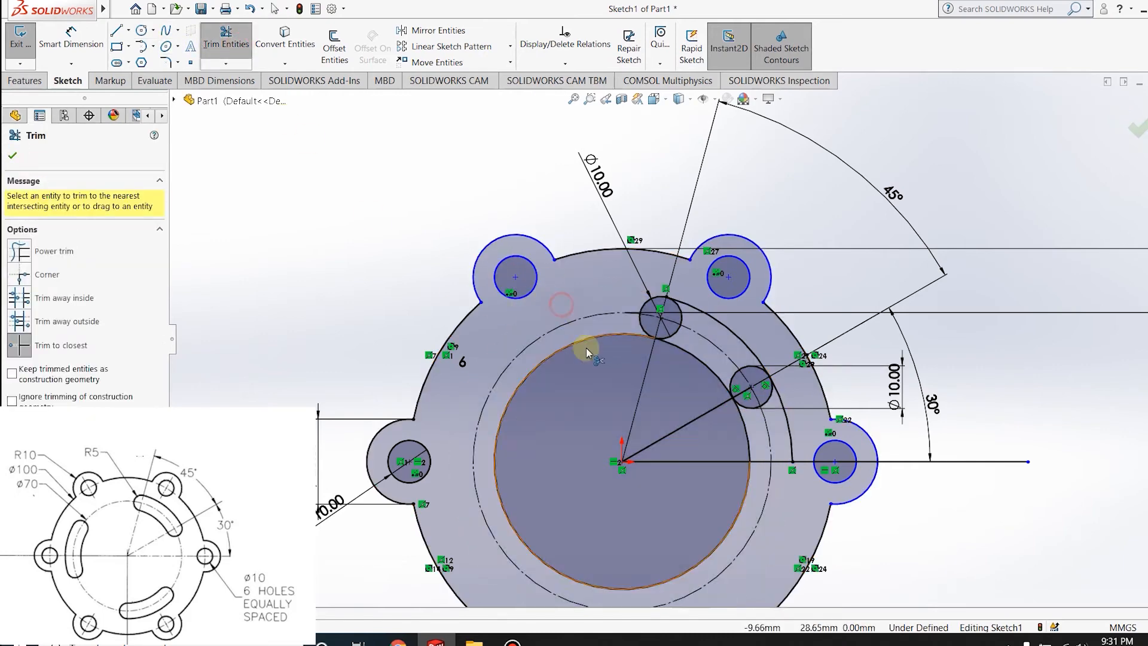
click(583, 341)
scroll(750, 389, down, 2)
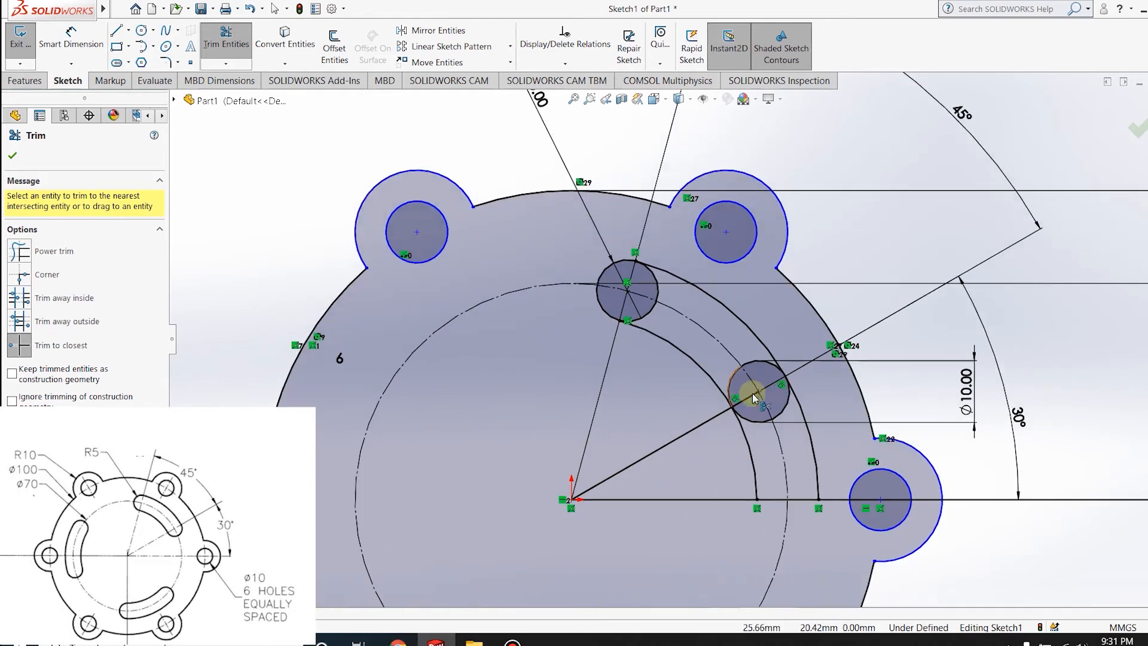
click(752, 461)
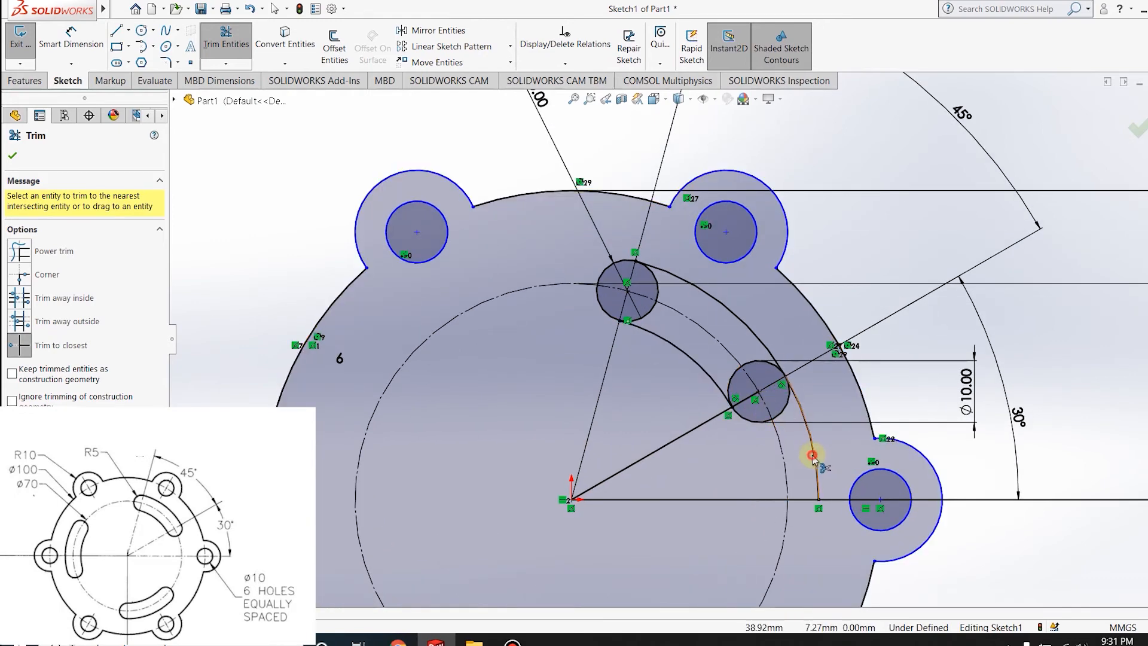
click(812, 456)
- Trim away the portions of both slot-end circles inside the slot, leaving a closed curved slot outline
scroll(727, 390, down, 5)
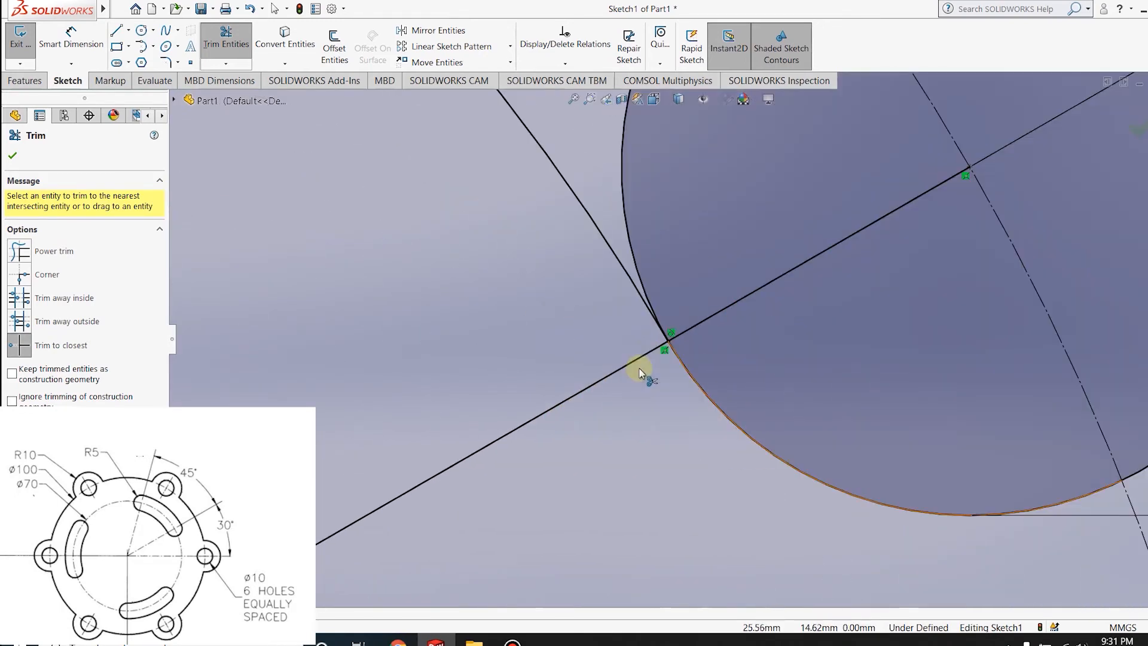
scroll(640, 374, up, 2)
scroll(687, 233, up, 2)
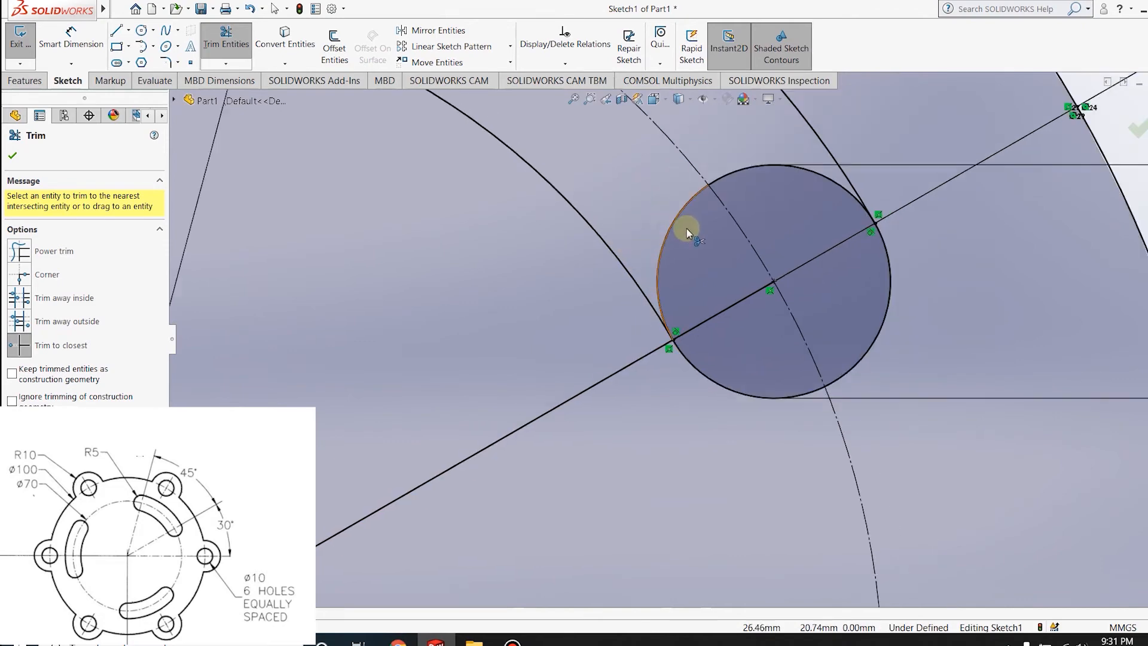
scroll(688, 233, up, 2)
click(737, 197)
scroll(690, 218, down, 1)
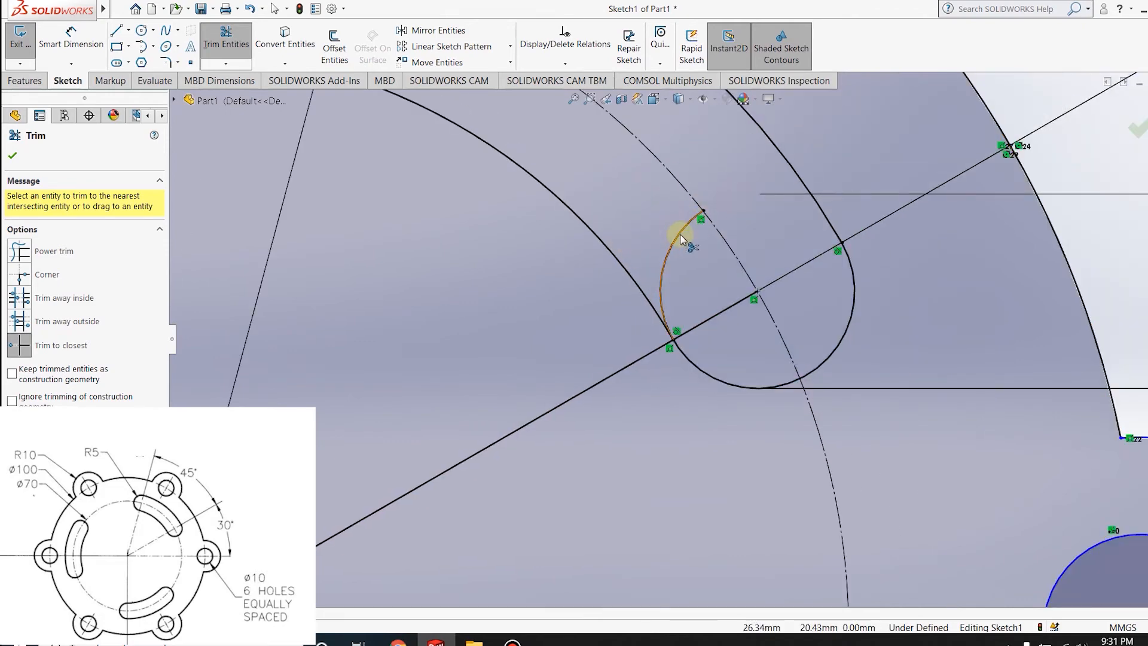
click(681, 239)
scroll(648, 230, up, 3)
click(577, 214)
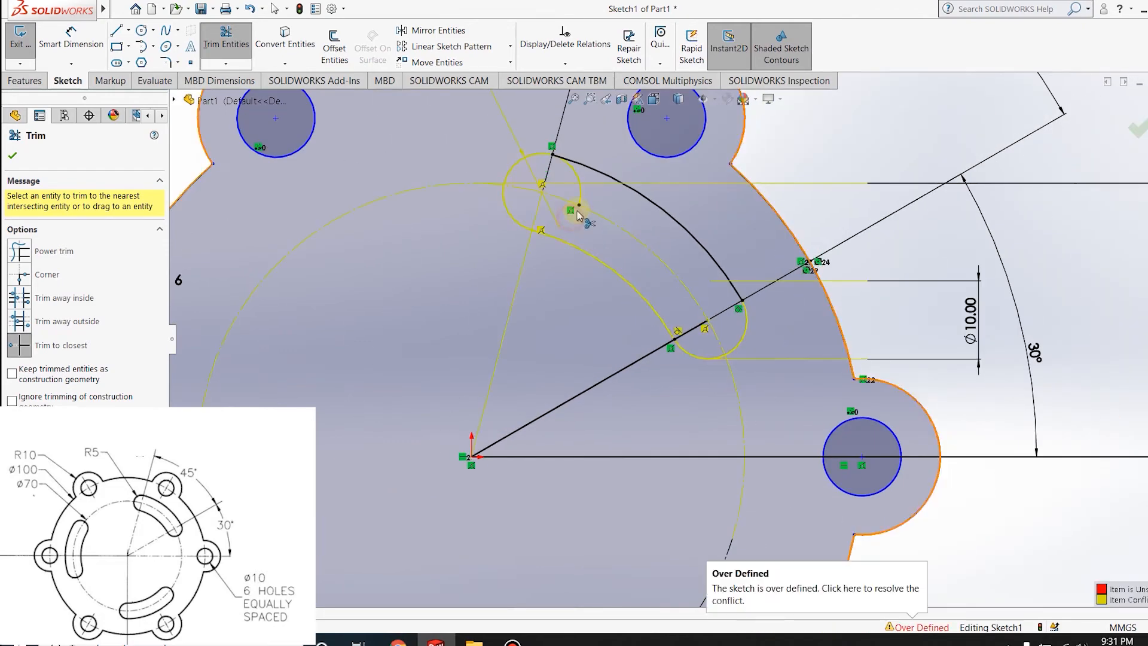
click(577, 214)
scroll(741, 317, up, 2)
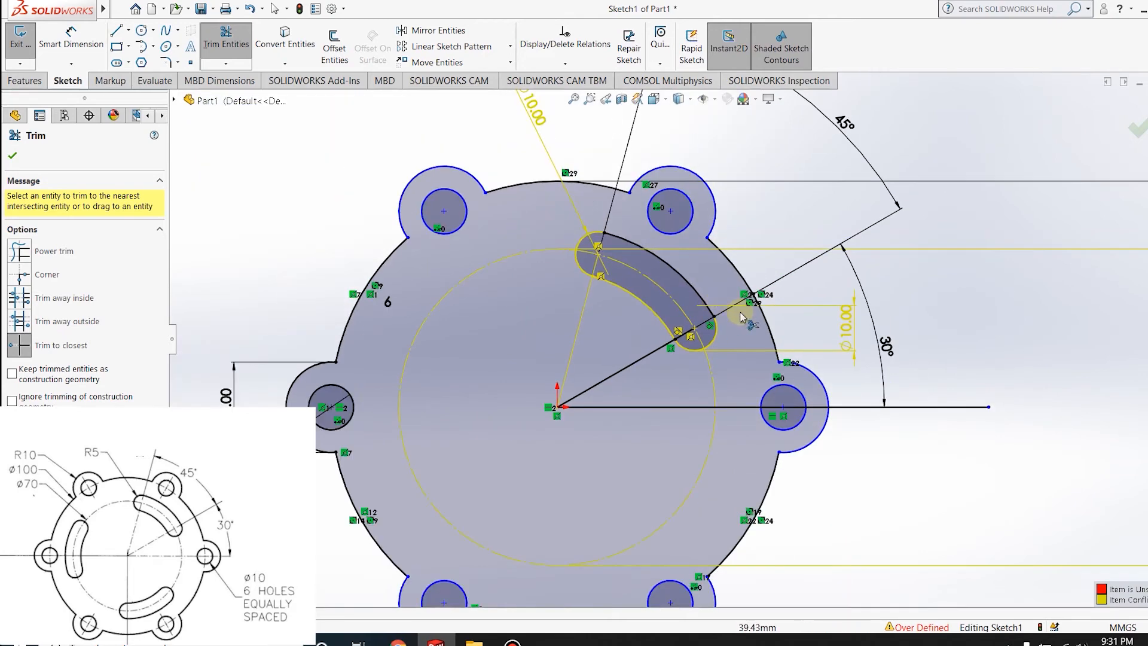
key(Escape)
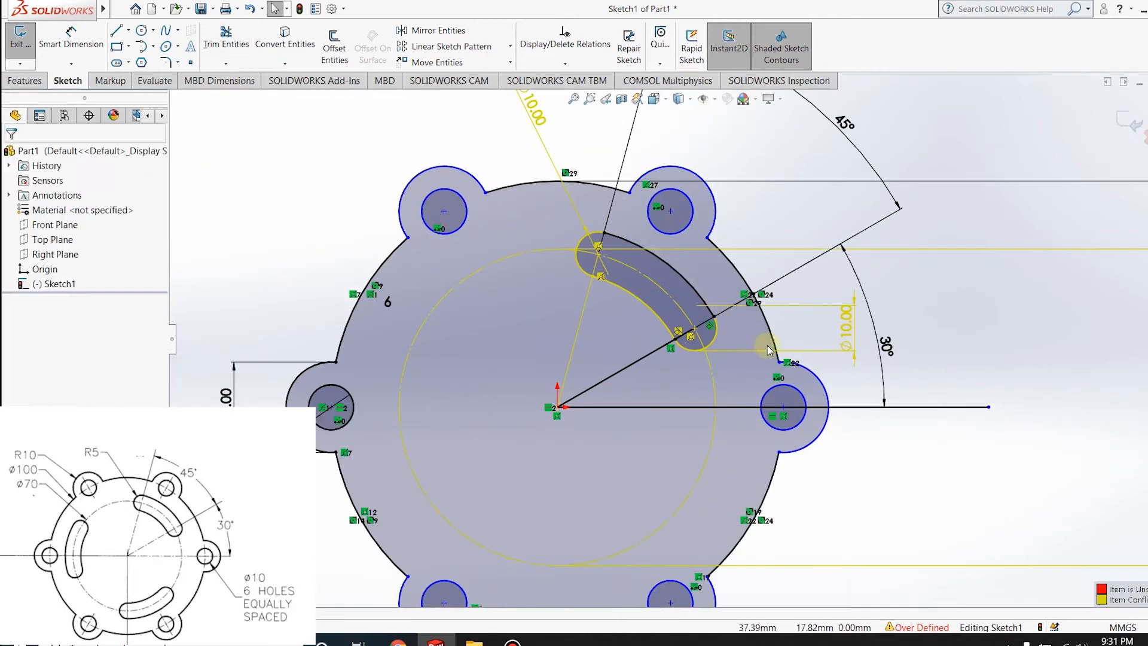
- Exit the sketch and reopen Sketch1 for editing
click(1123, 123)
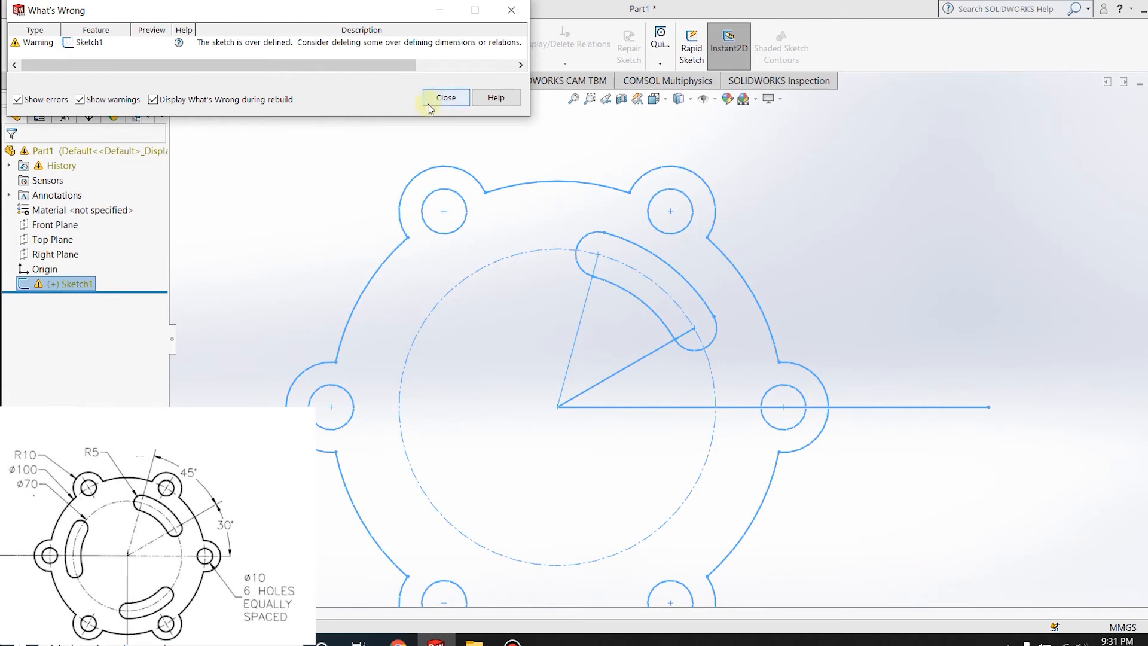
click(442, 97)
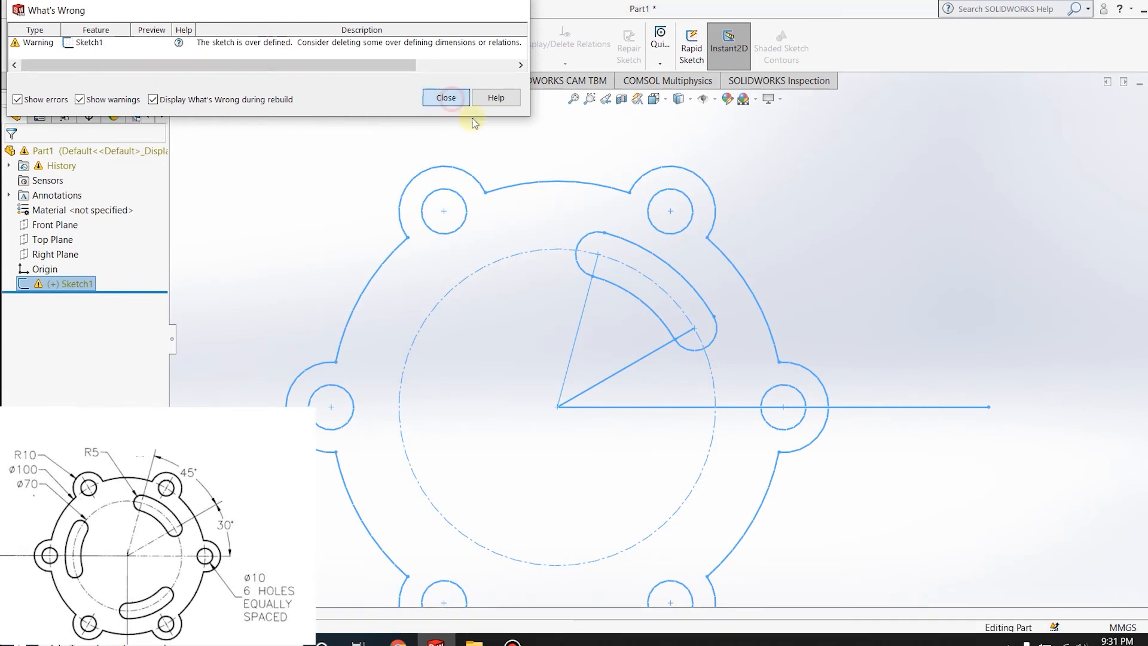
right_click(74, 284)
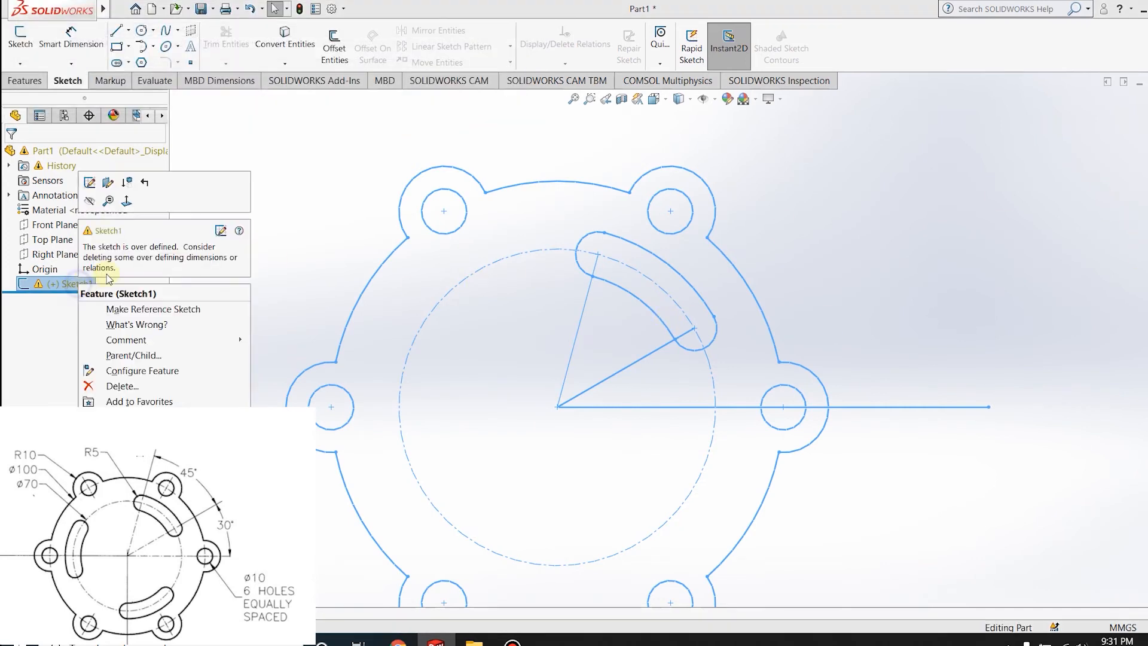
click(88, 182)
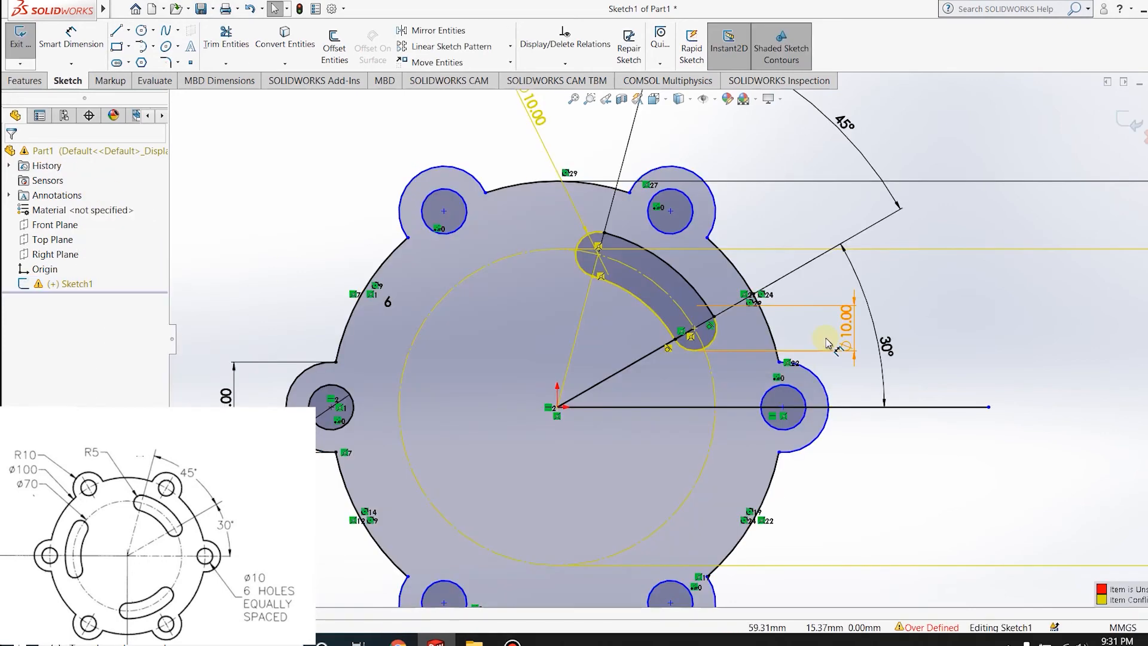
- Delete the conflicting 10 mm diameter dimension on the slot end at the 30° line
click(846, 329)
key(Delete)
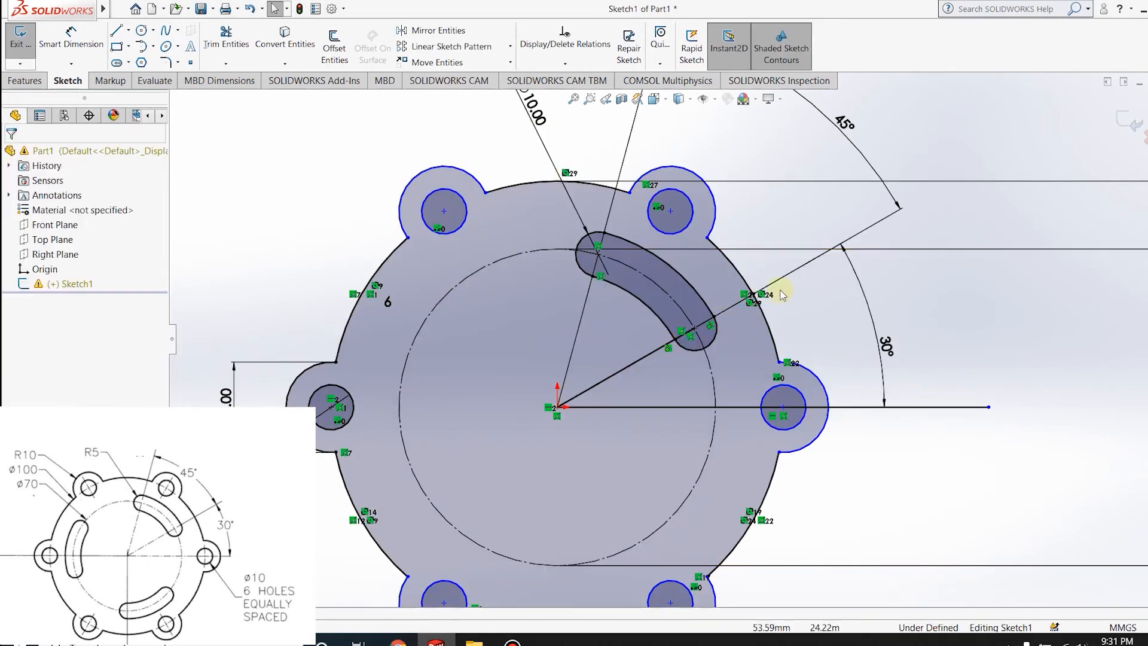
scroll(748, 364, up, 1)
scroll(685, 350, up, 2)
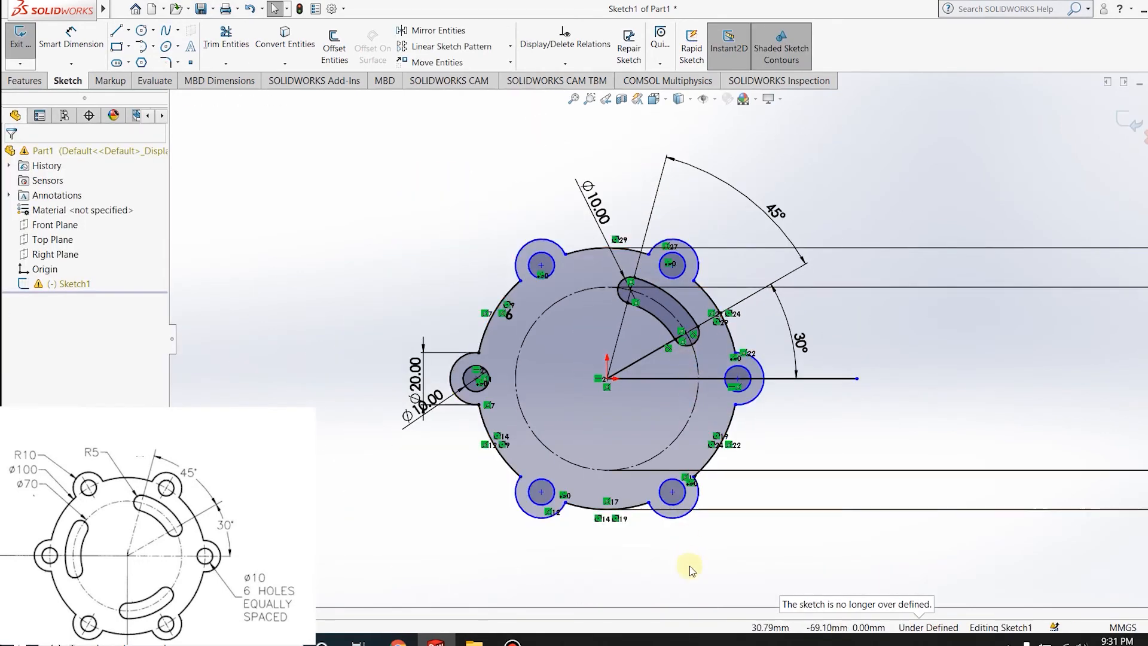
click(1082, 641)
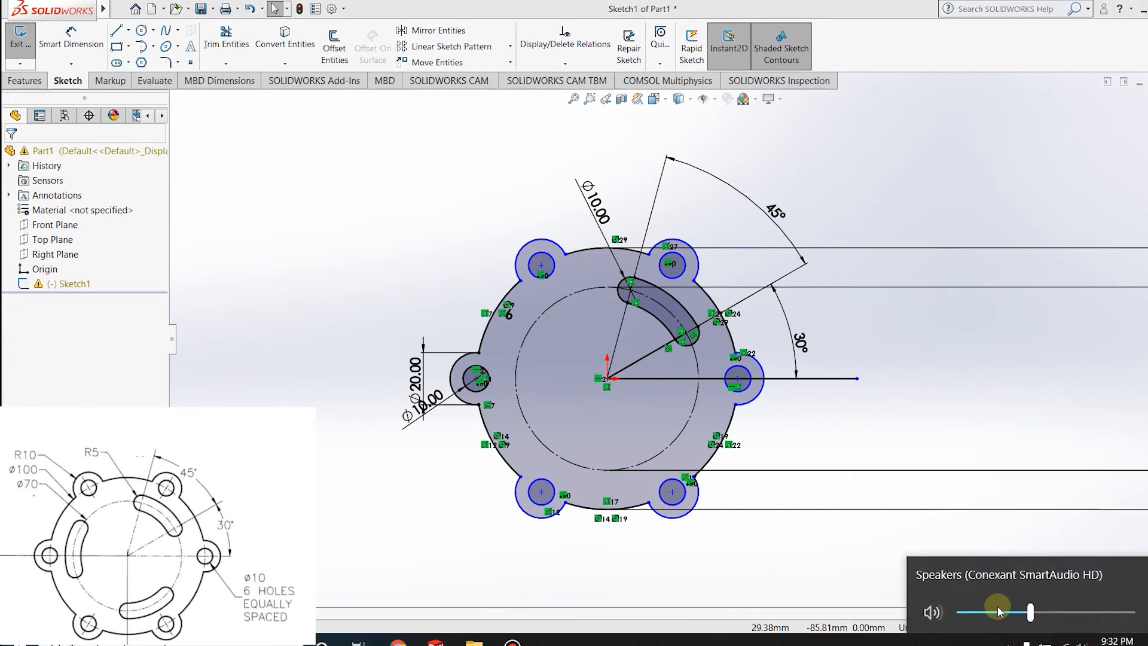
click(993, 611)
click(833, 420)
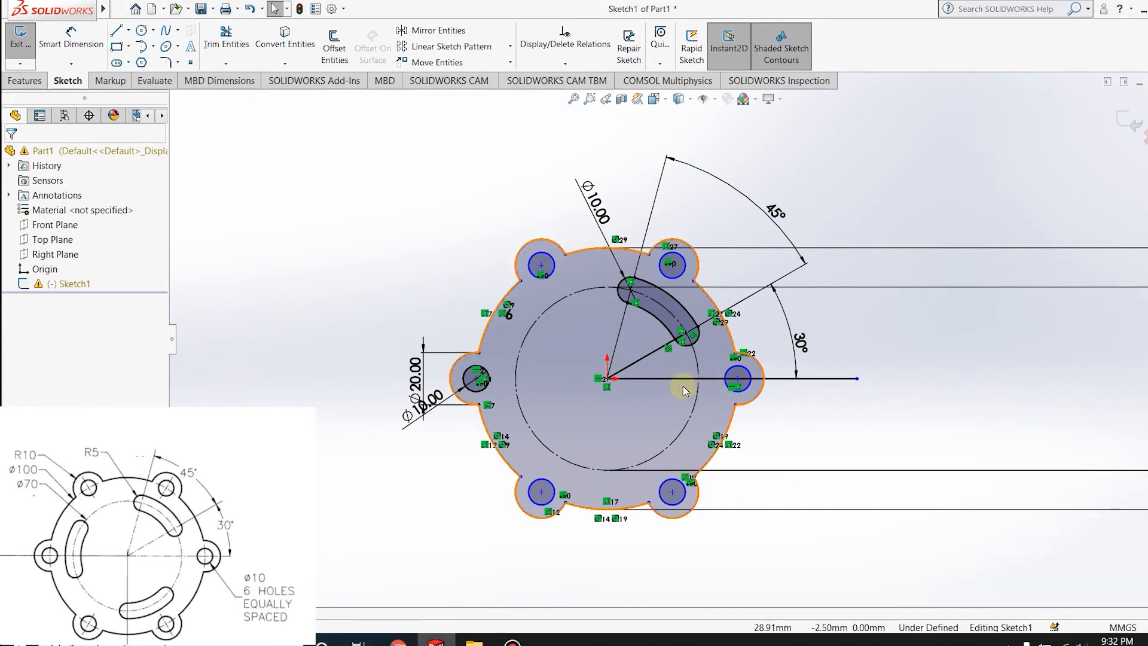
click(510, 47)
click(461, 77)
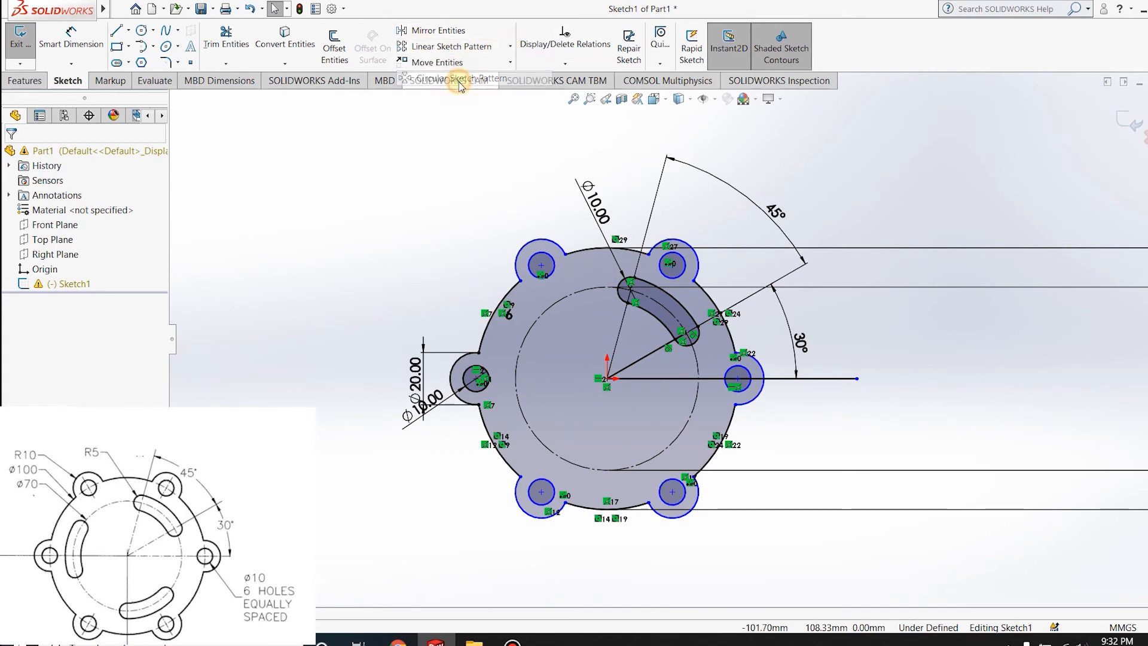
scroll(689, 325, down, 3)
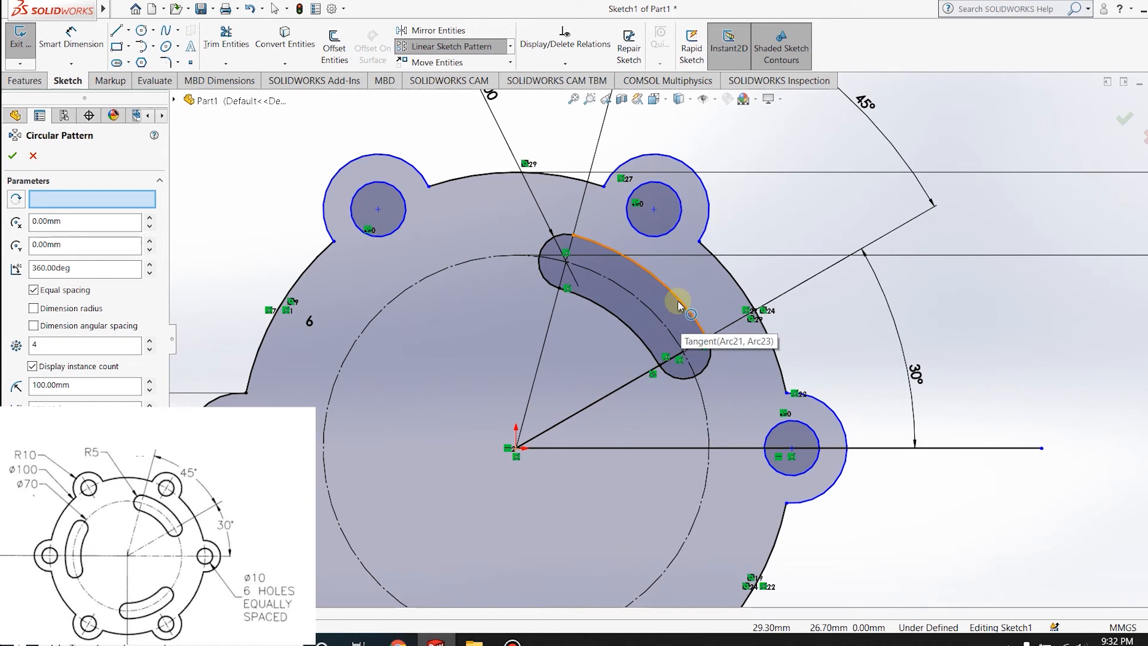
click(680, 306)
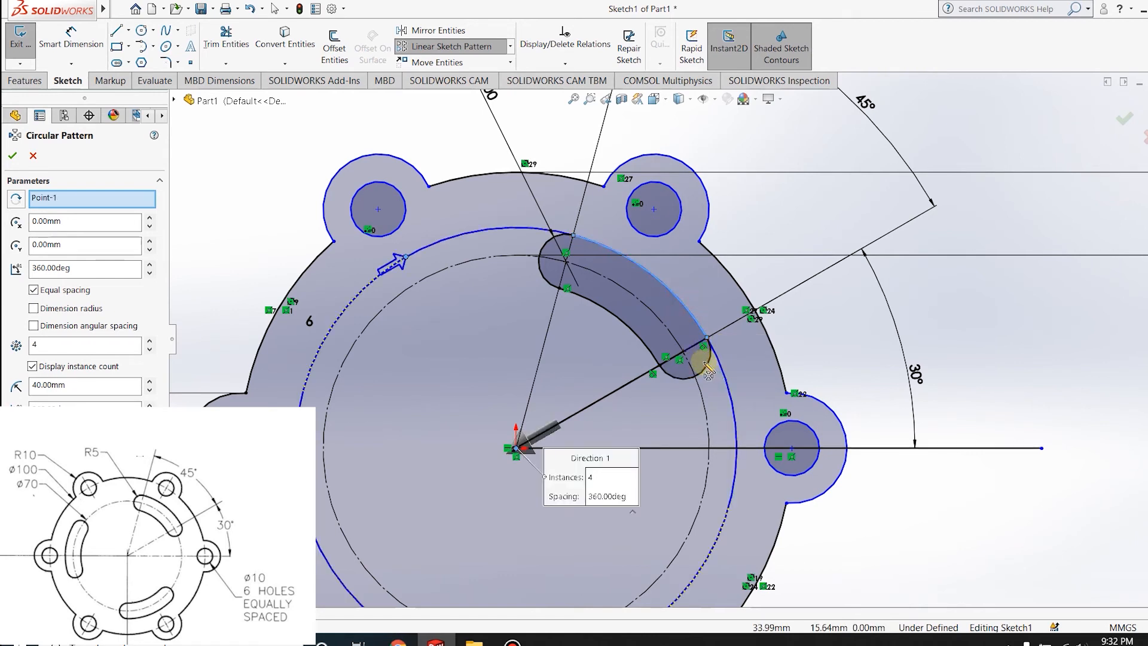
key(Escape)
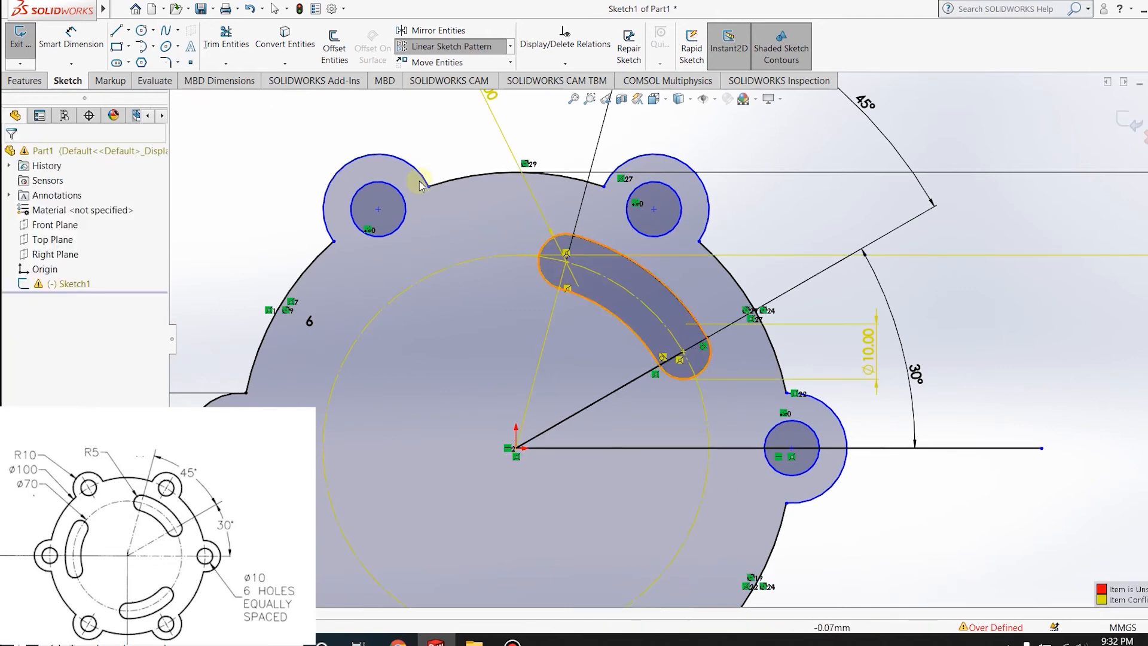
- Delete the conflicting 10 mm diameter dimension on the slot's end arc nearest the 30° dimension
click(870, 344)
key(Delete)
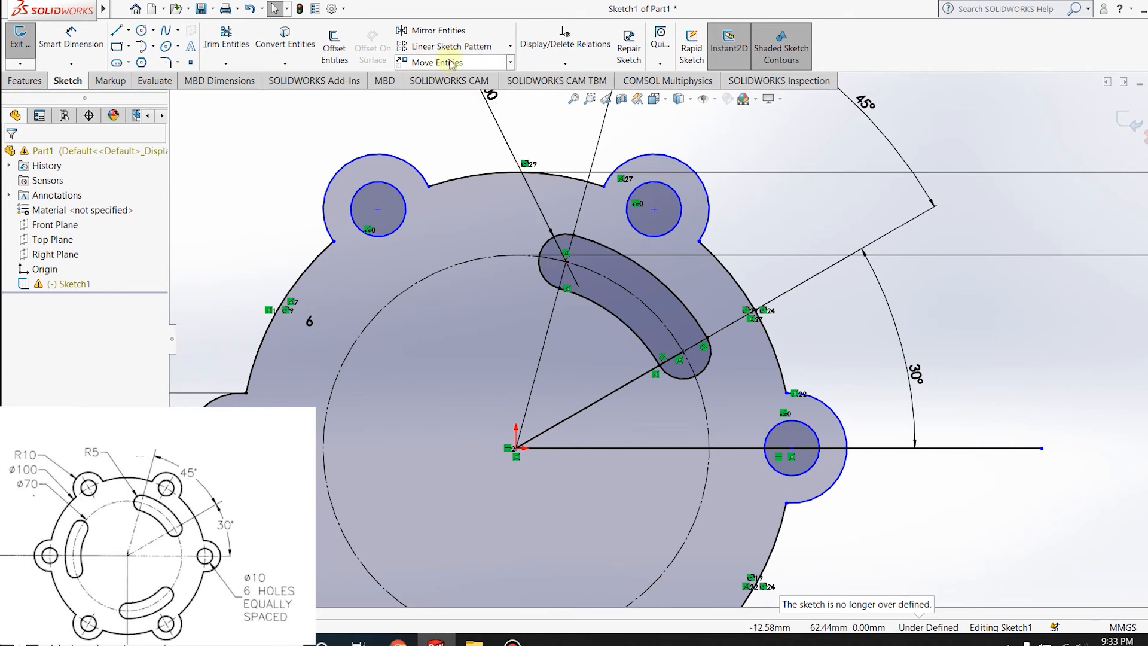
- Circular-pattern the slot's four arcs about the origin as 3 equally spaced instances over 360°, and exit the sketch
click(510, 46)
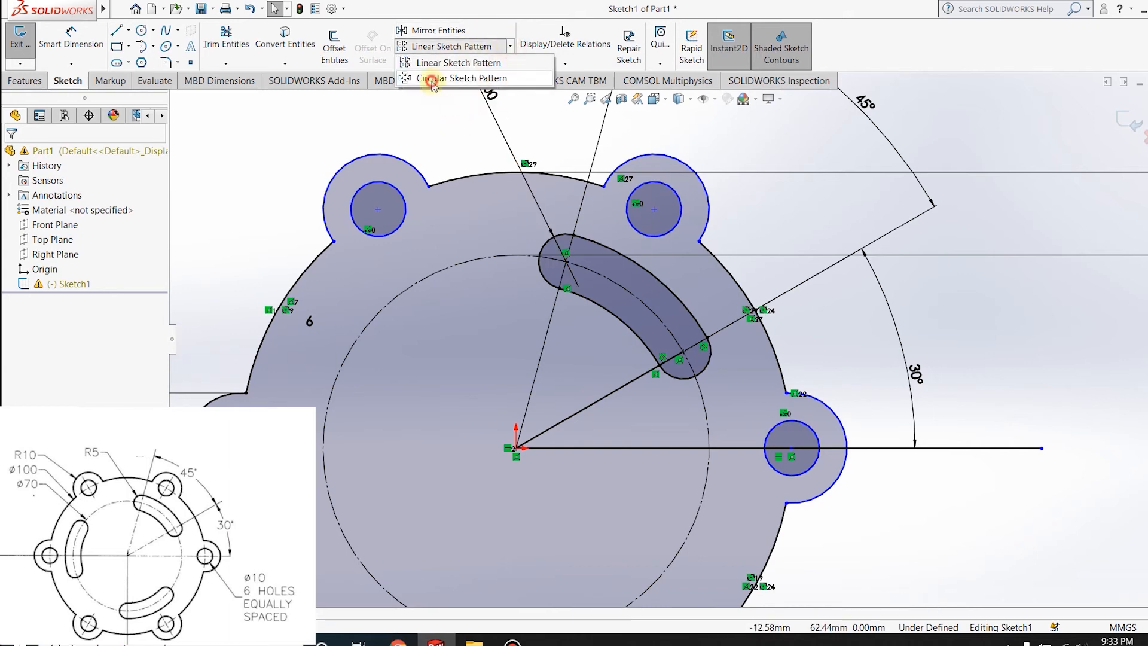
click(436, 75)
click(559, 245)
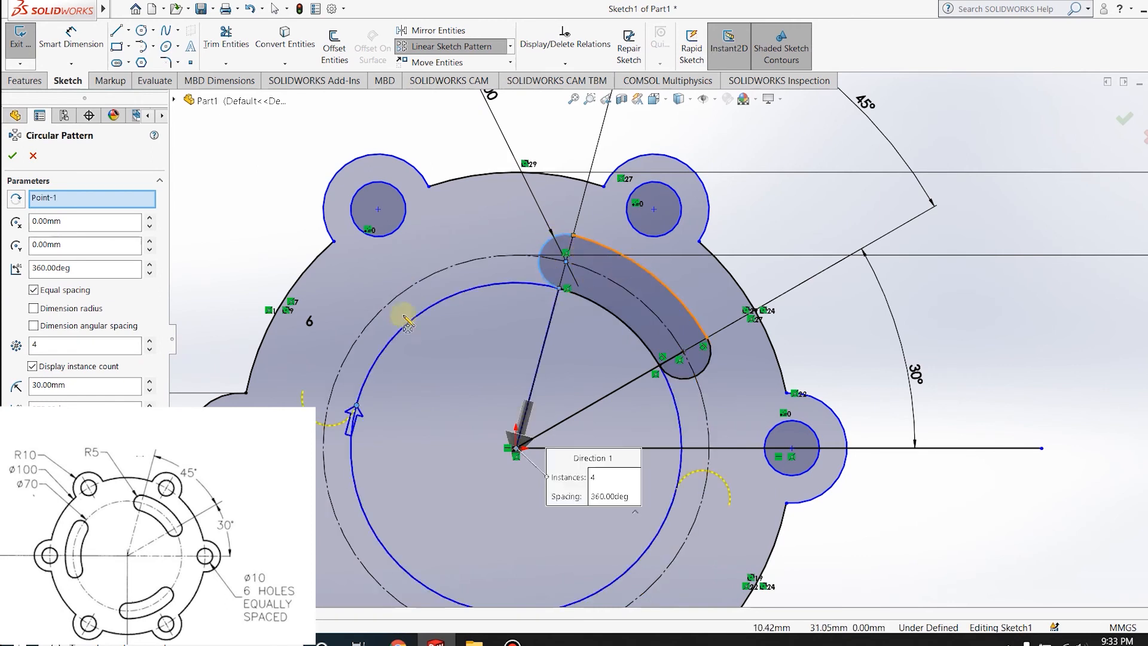
click(664, 286)
click(709, 364)
click(638, 338)
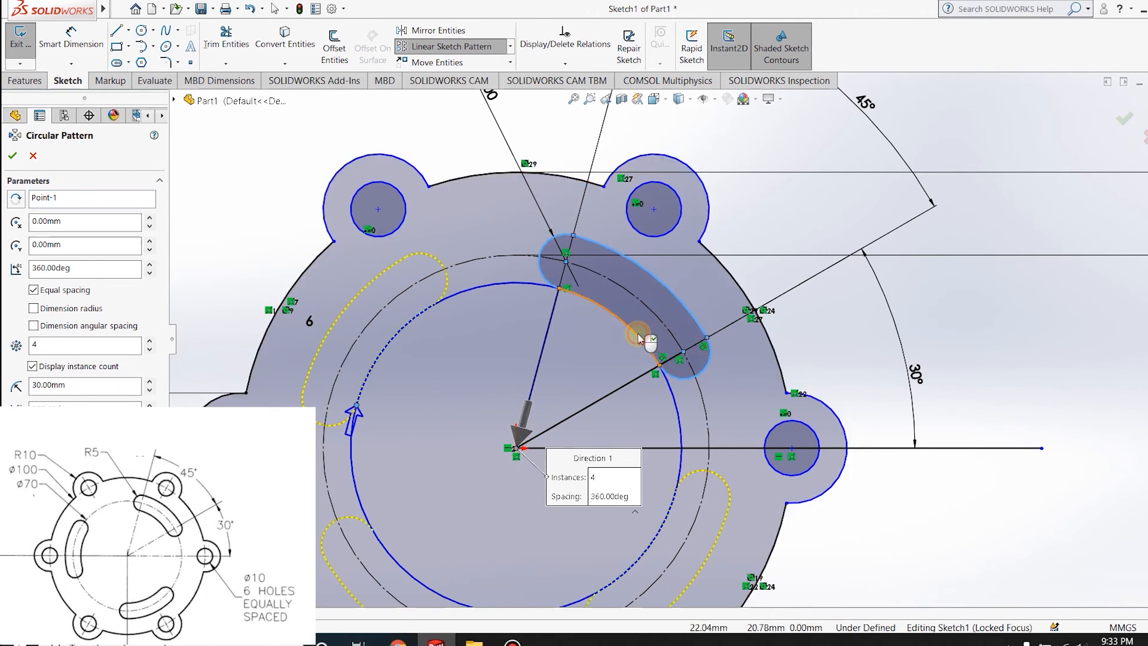
click(469, 326)
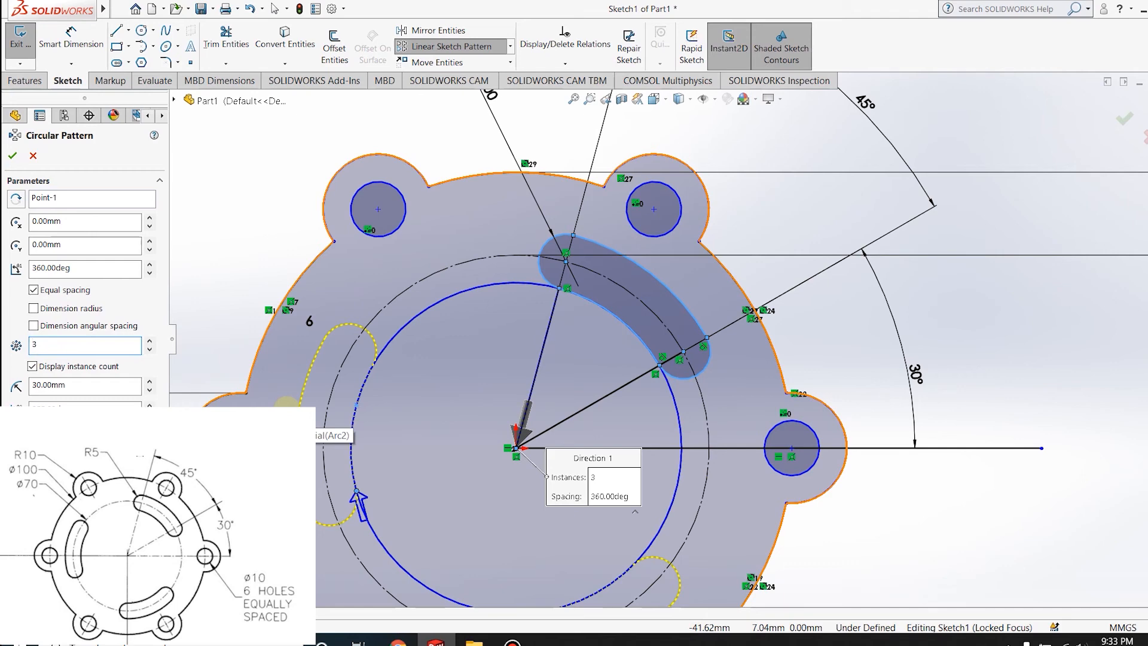
scroll(431, 422, up, 2)
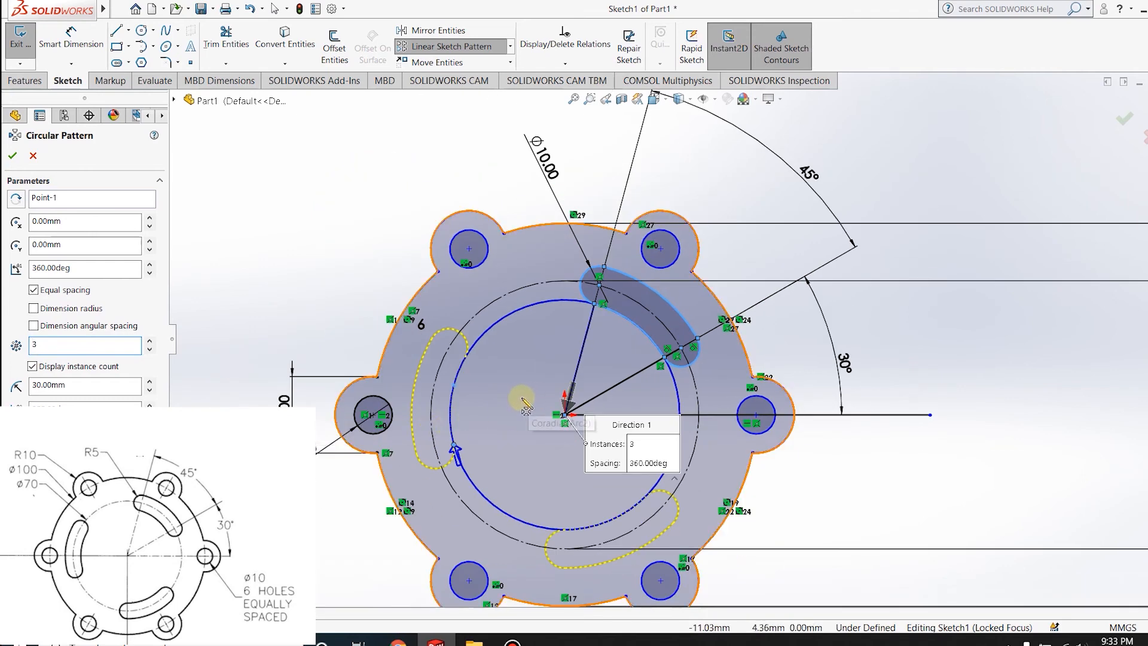
click(1124, 118)
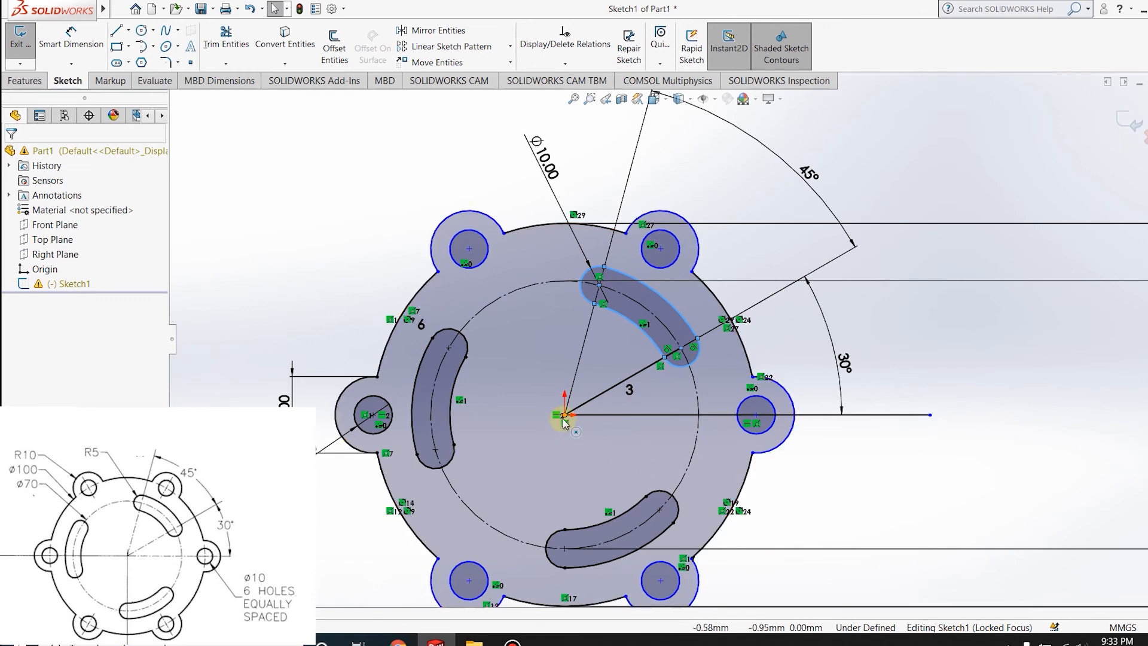
scroll(607, 433, up, 1)
scroll(632, 397, down, 1)
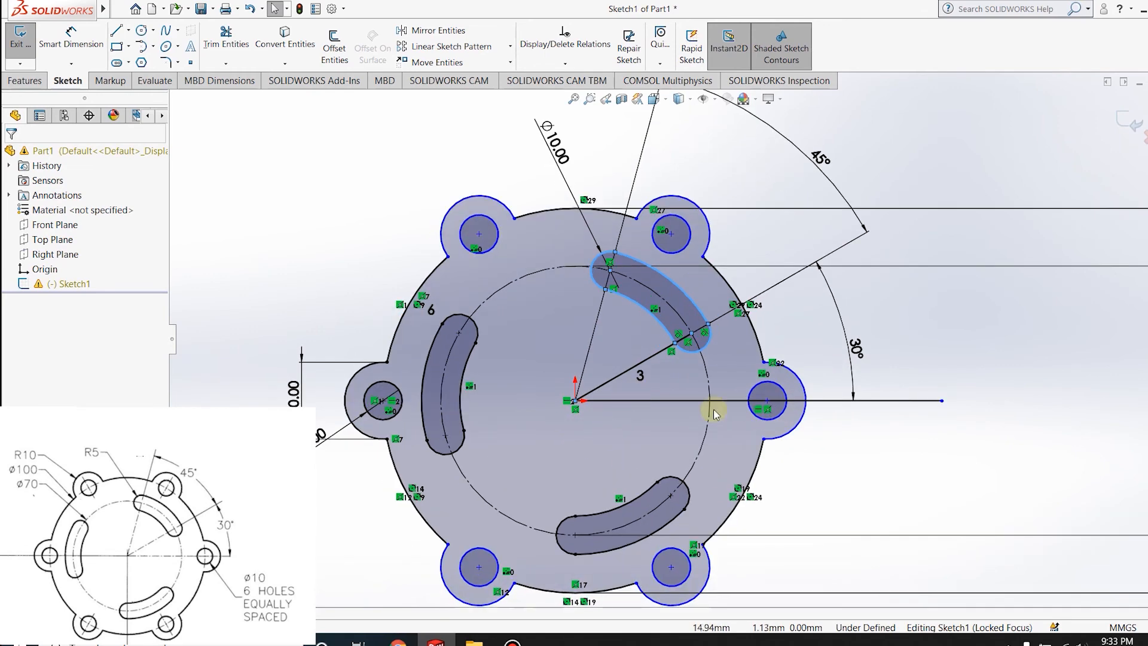
click(1127, 124)
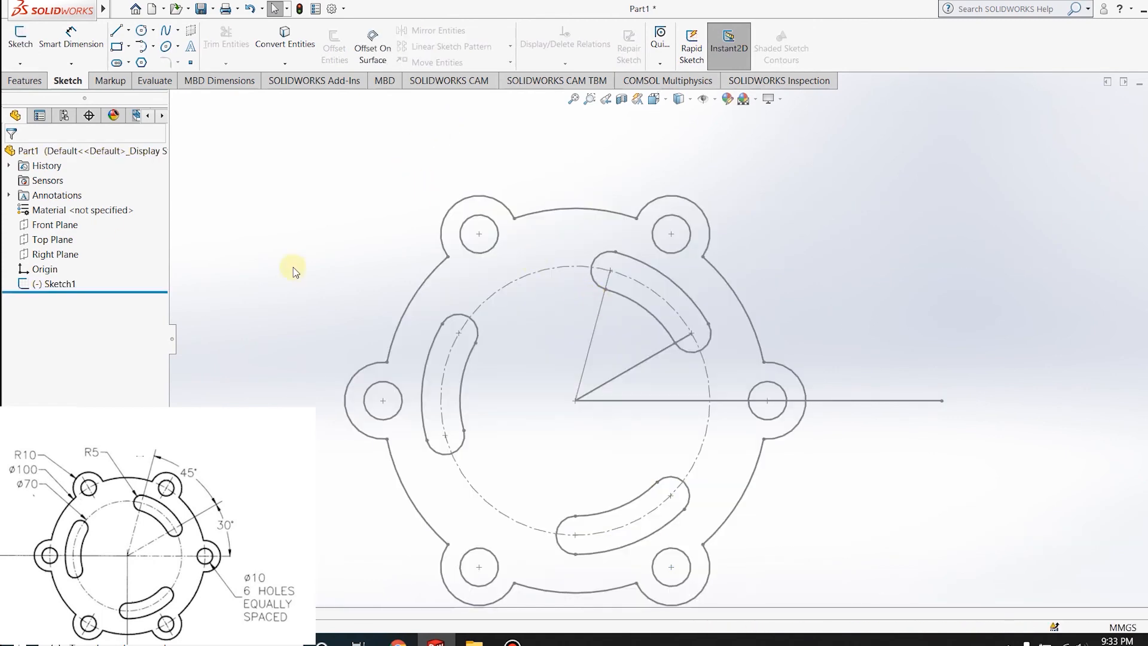
click(24, 81)
click(26, 46)
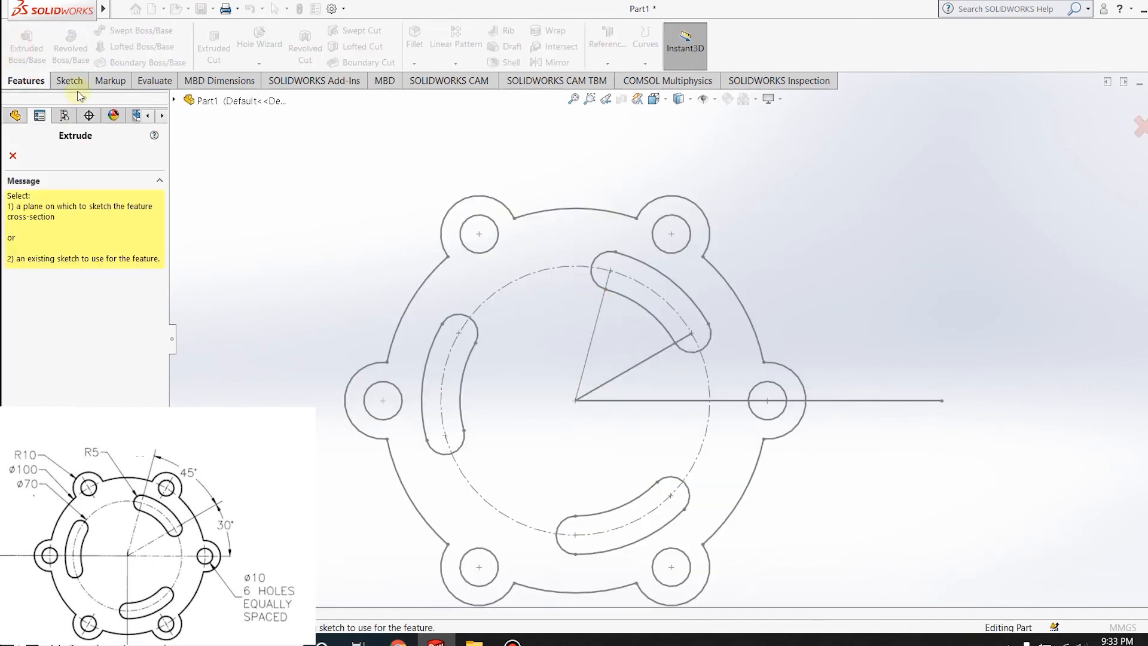
click(174, 100)
click(229, 177)
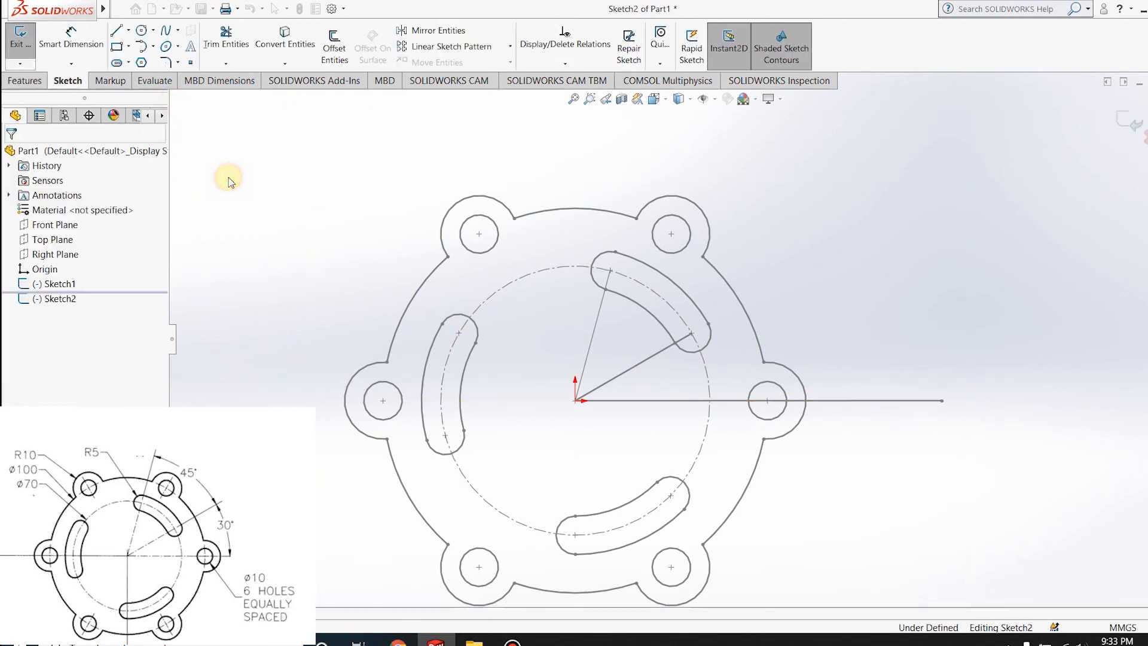
click(54, 284)
click(21, 35)
click(27, 45)
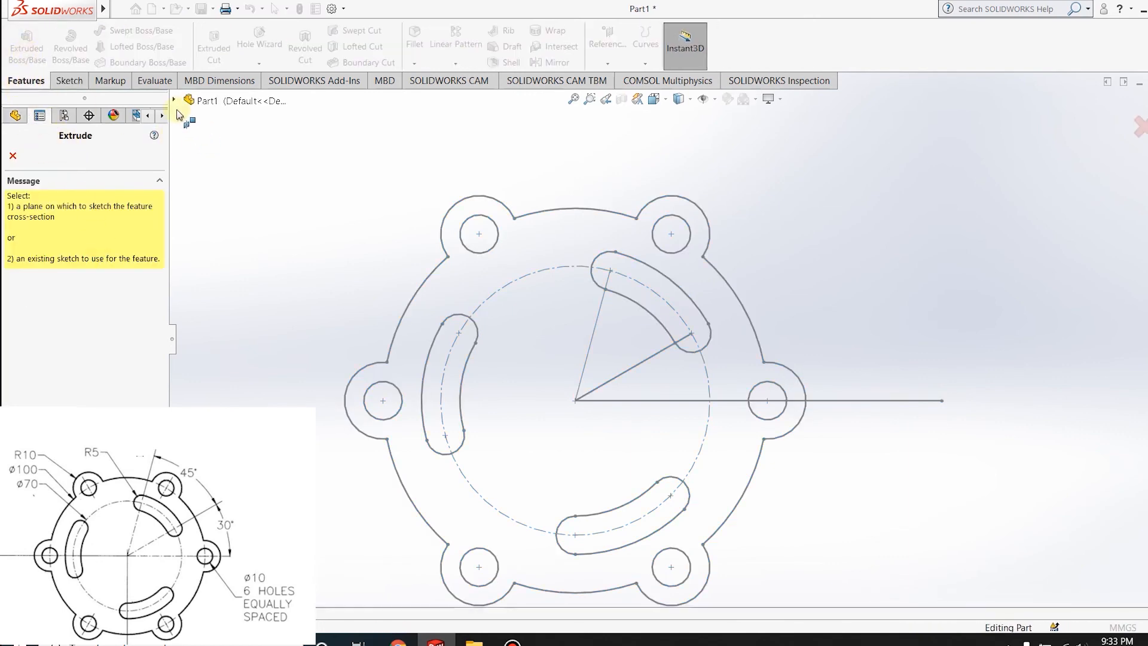
click(174, 99)
click(237, 234)
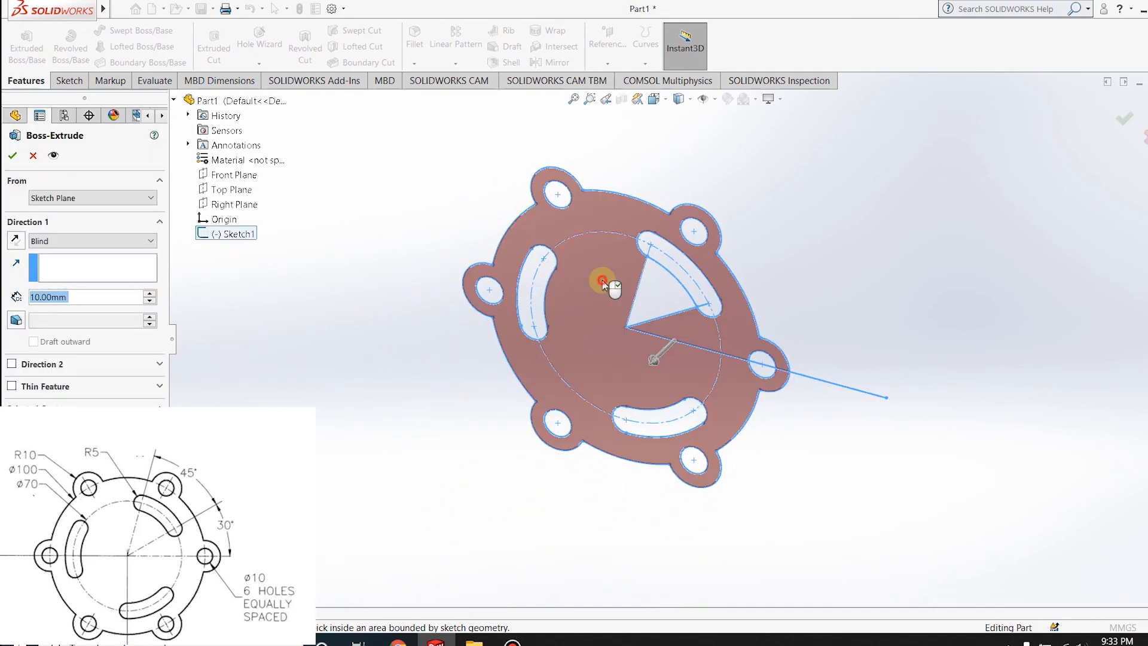
key(Escape)
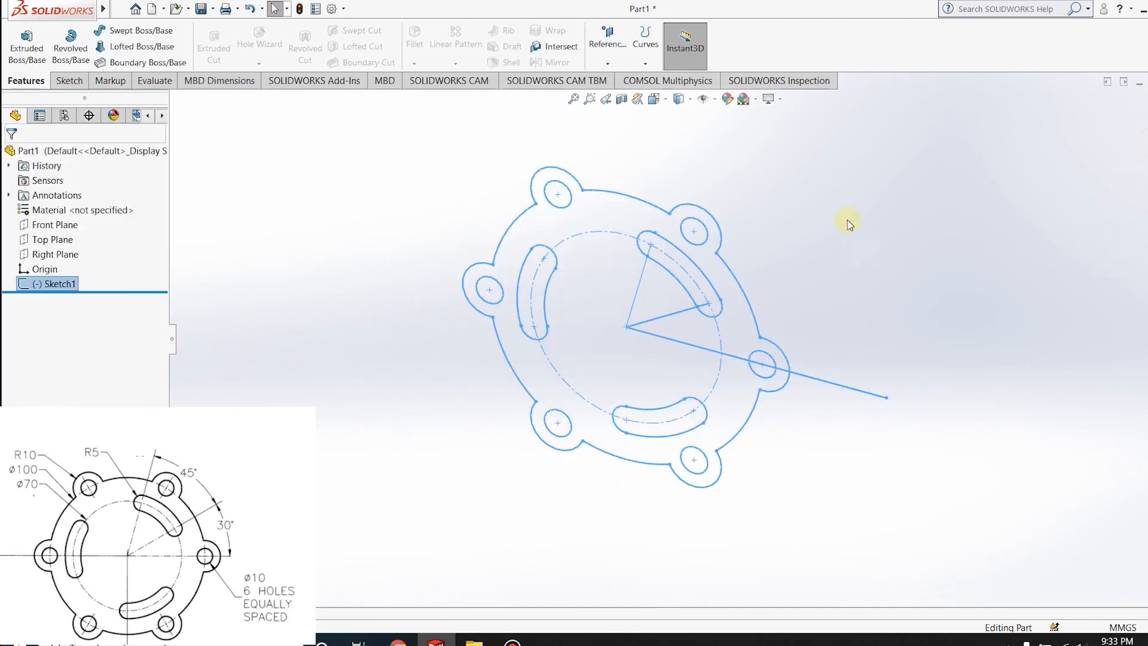
click(779, 299)
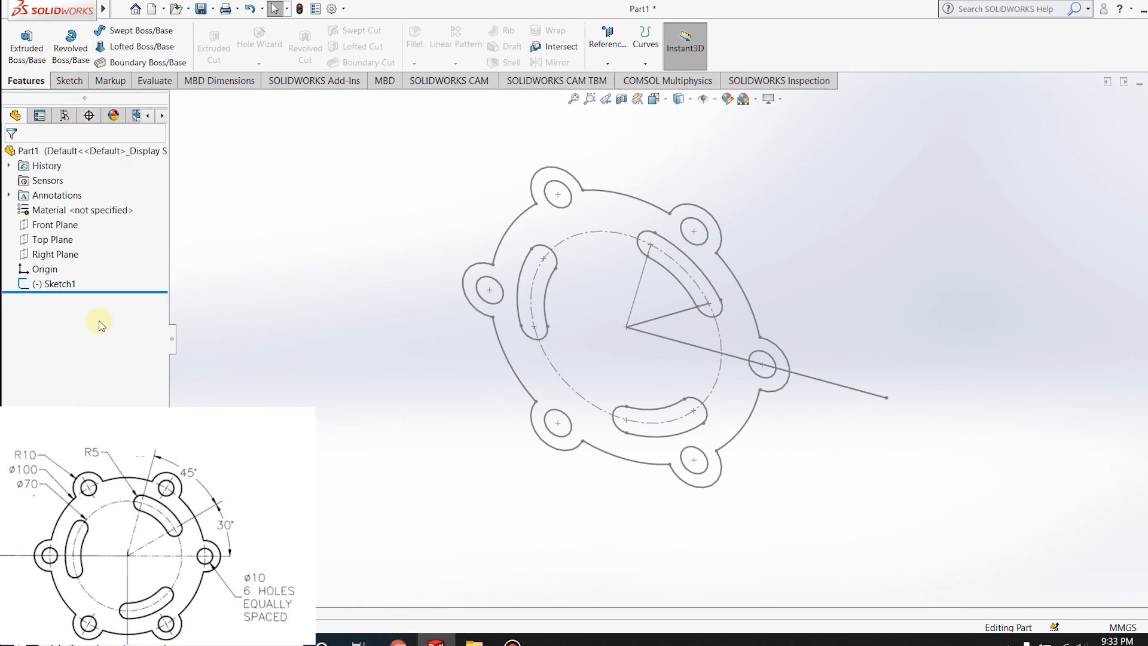
- Reopen Sketch1, convert the two lines from the origin to the slot's end centres into construction geometry, and exit the sketch
right_click(67, 285)
click(76, 247)
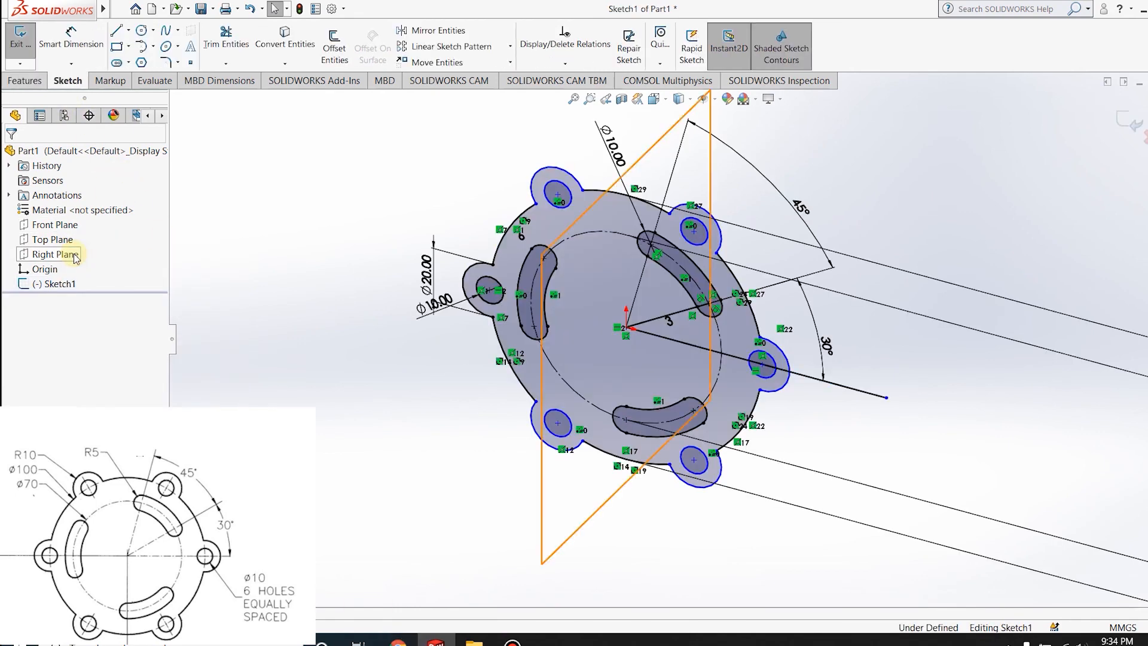
click(671, 313)
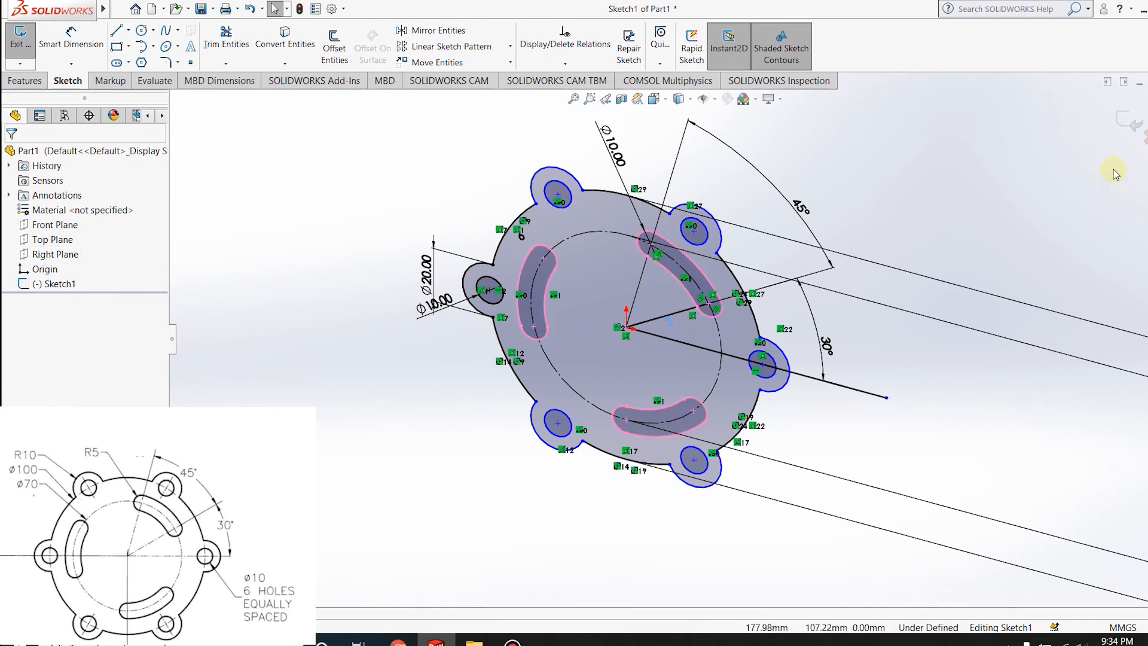
click(1142, 135)
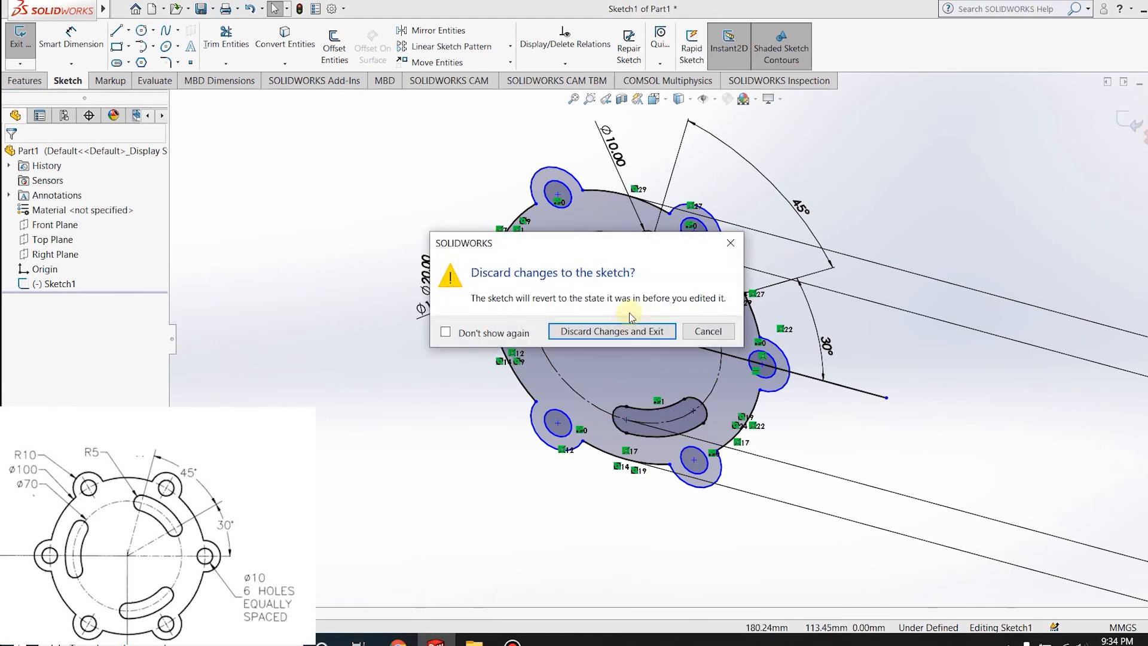
click(694, 331)
scroll(668, 323, down, 3)
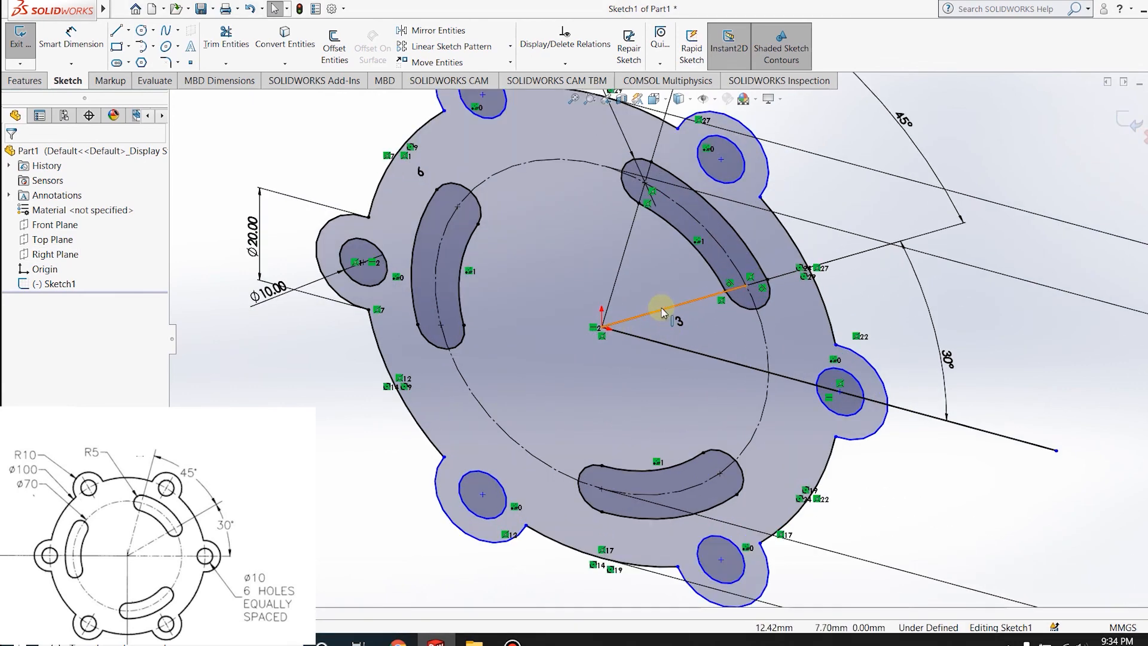
click(663, 313)
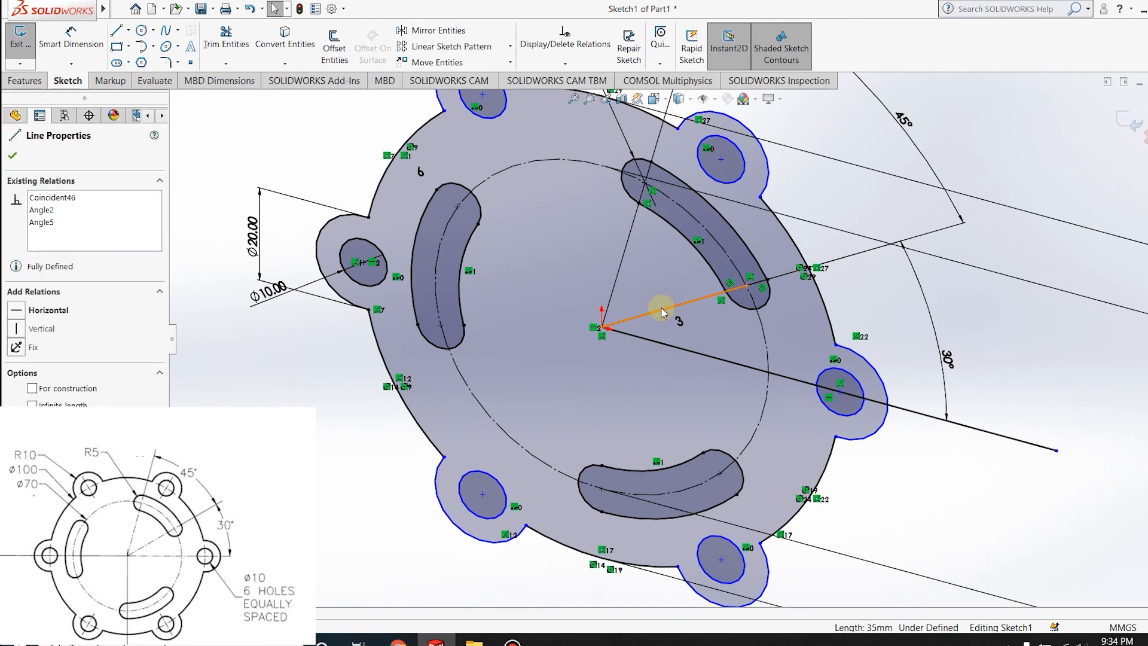
click(49, 393)
click(622, 254)
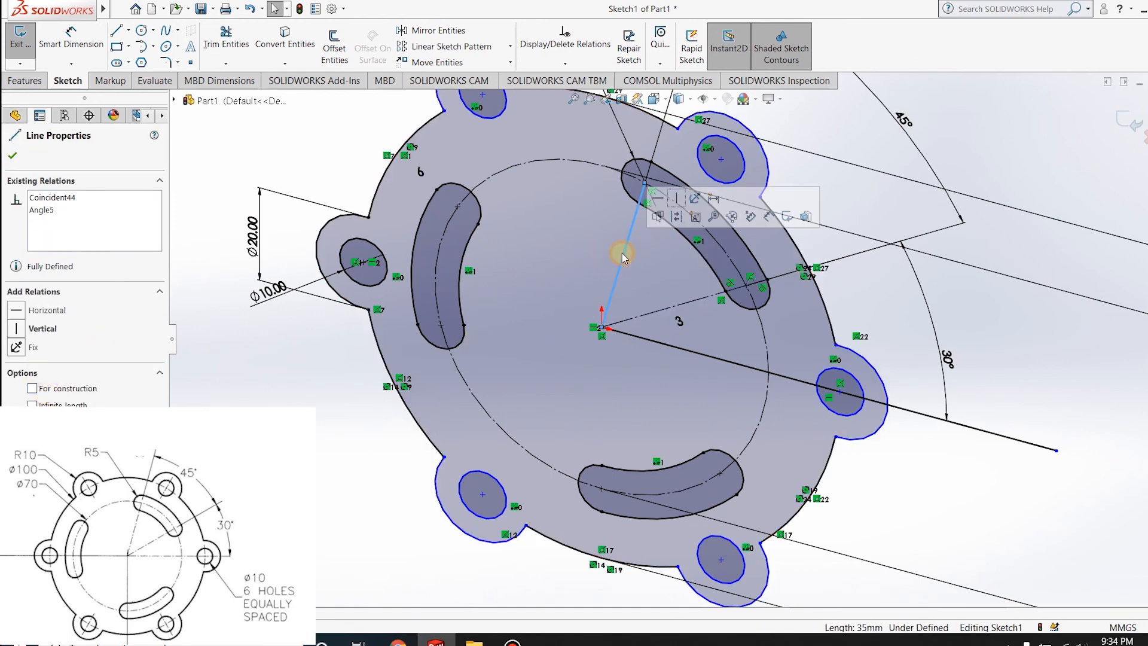
click(33, 388)
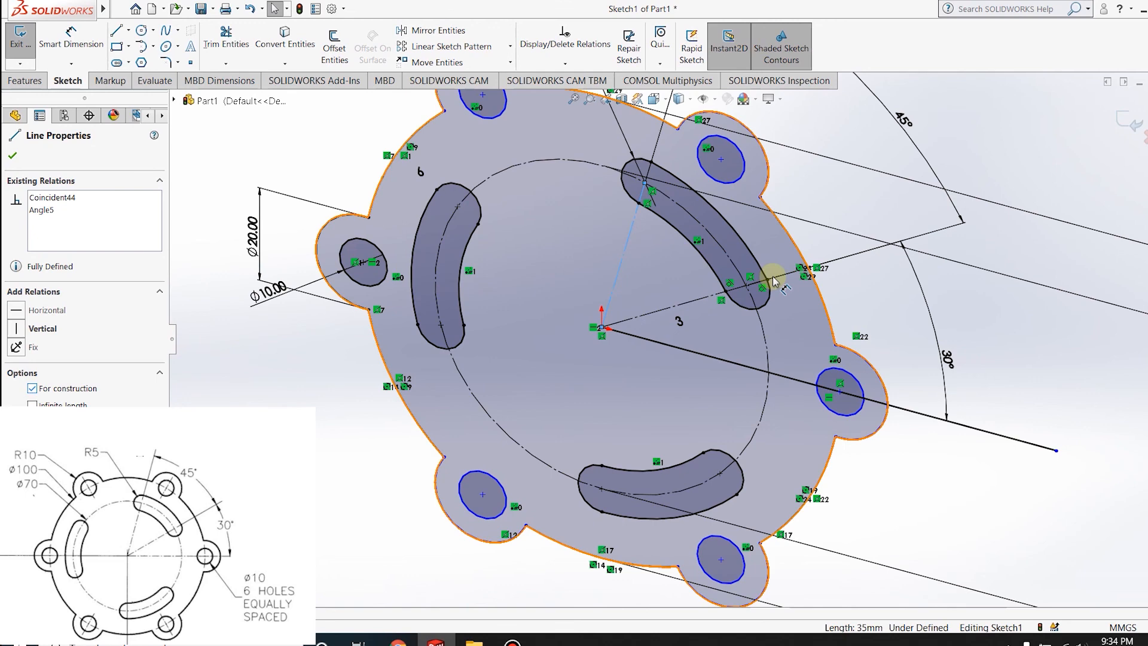
click(1130, 122)
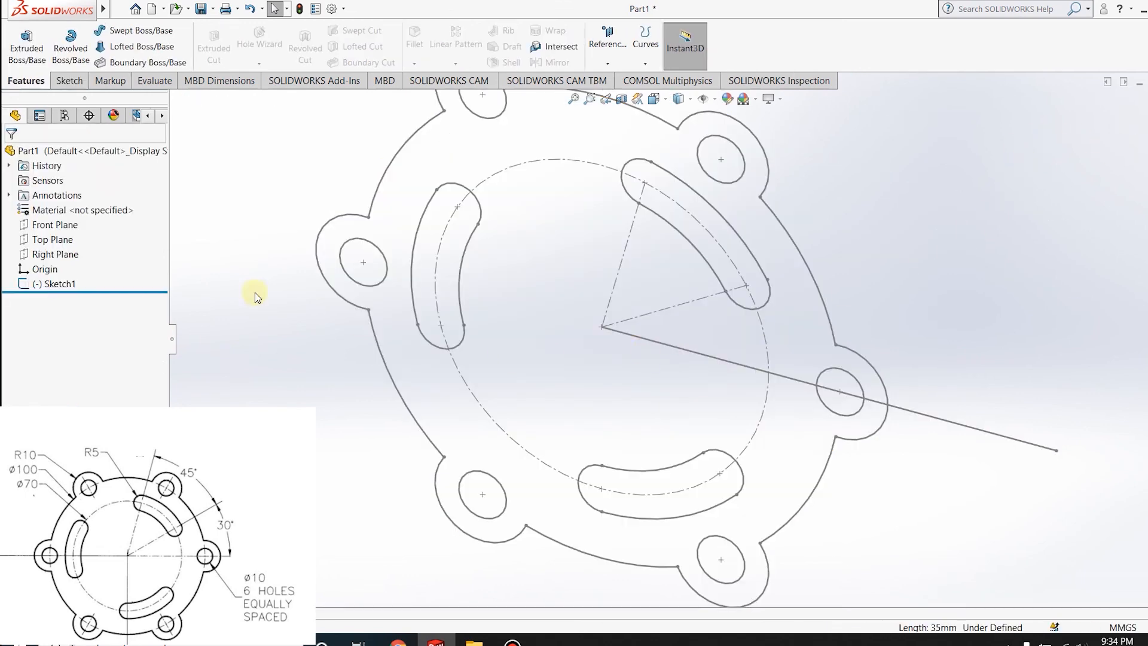
- Extrude Sketch1 as a blind boss with a depth of 25 mm
click(27, 47)
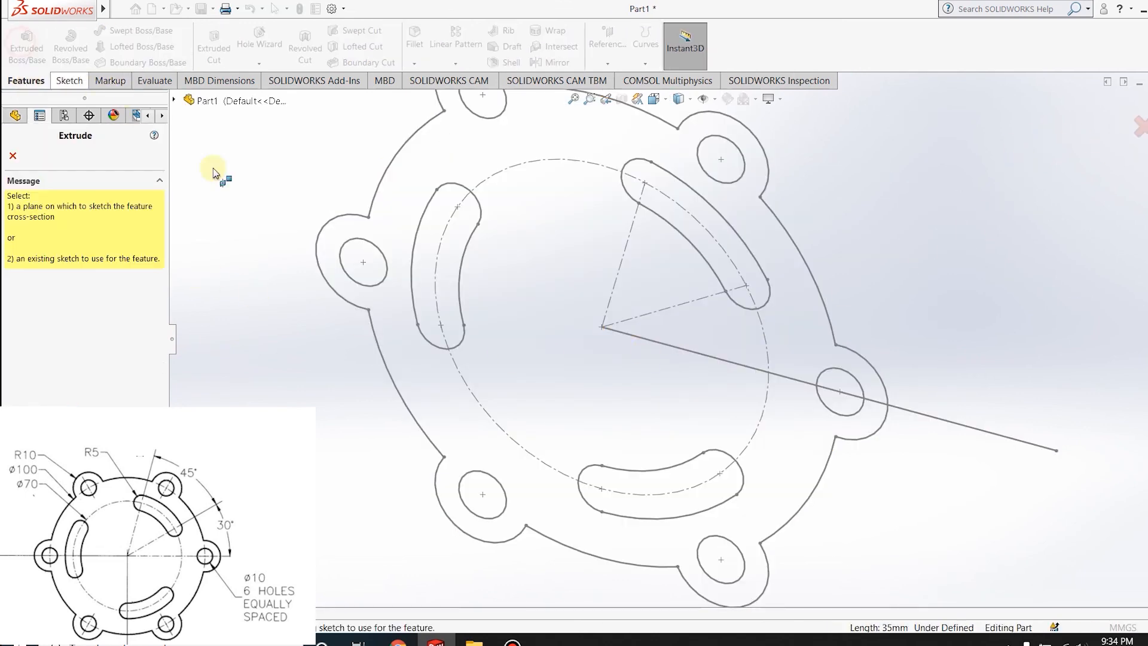
click(173, 99)
click(231, 237)
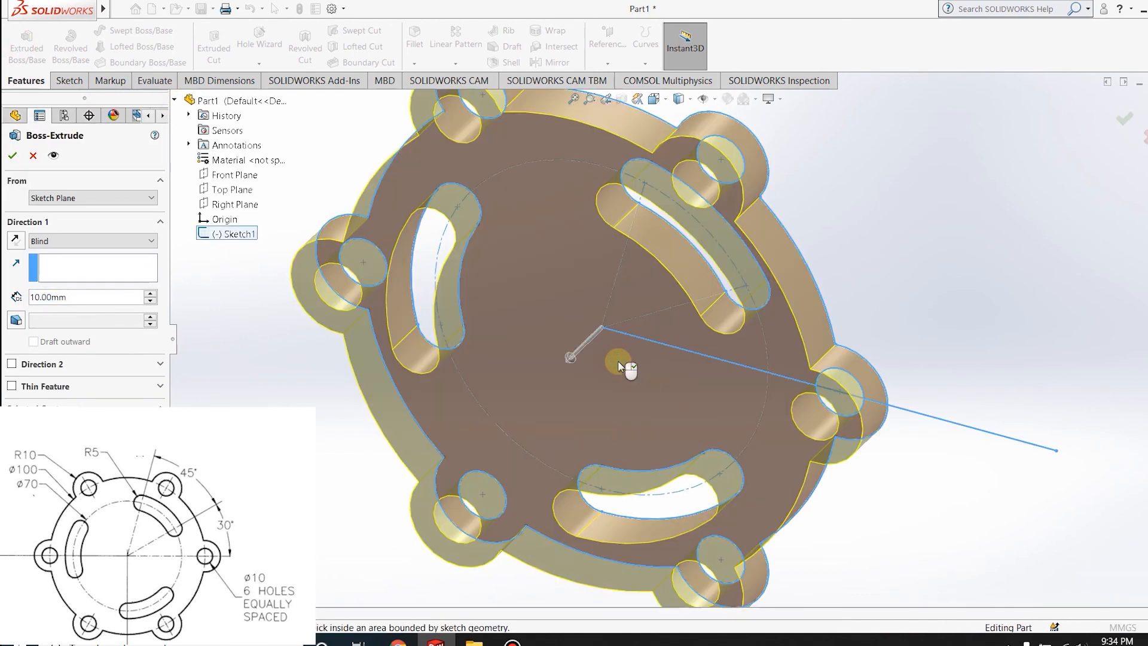
double_click(72, 299)
text(25)
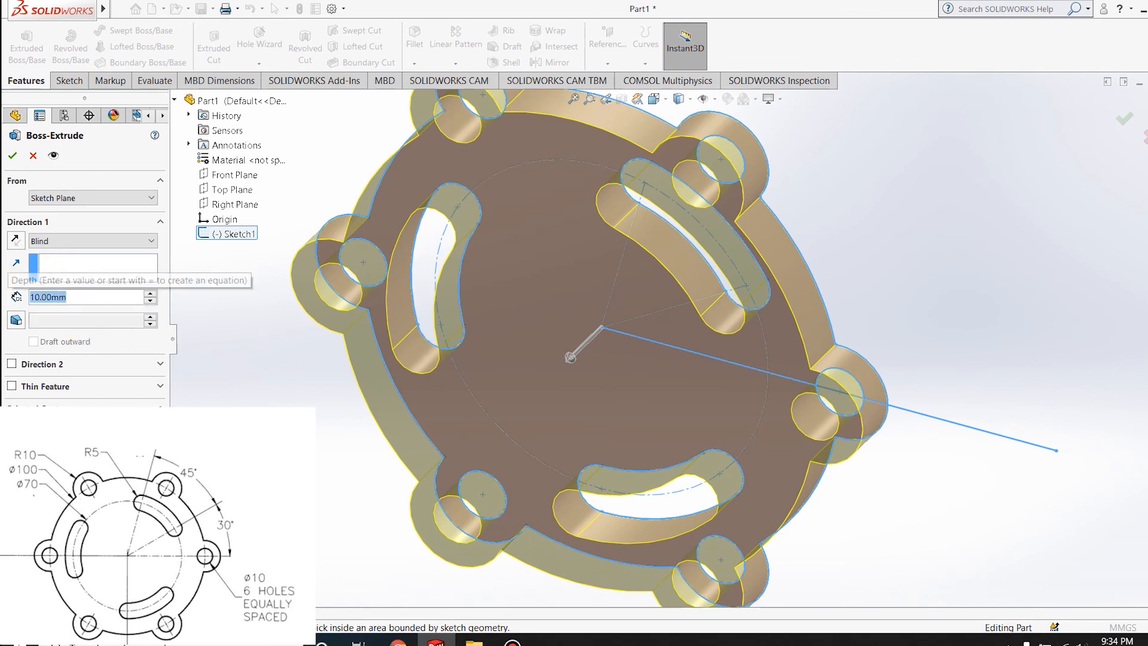
key(Return)
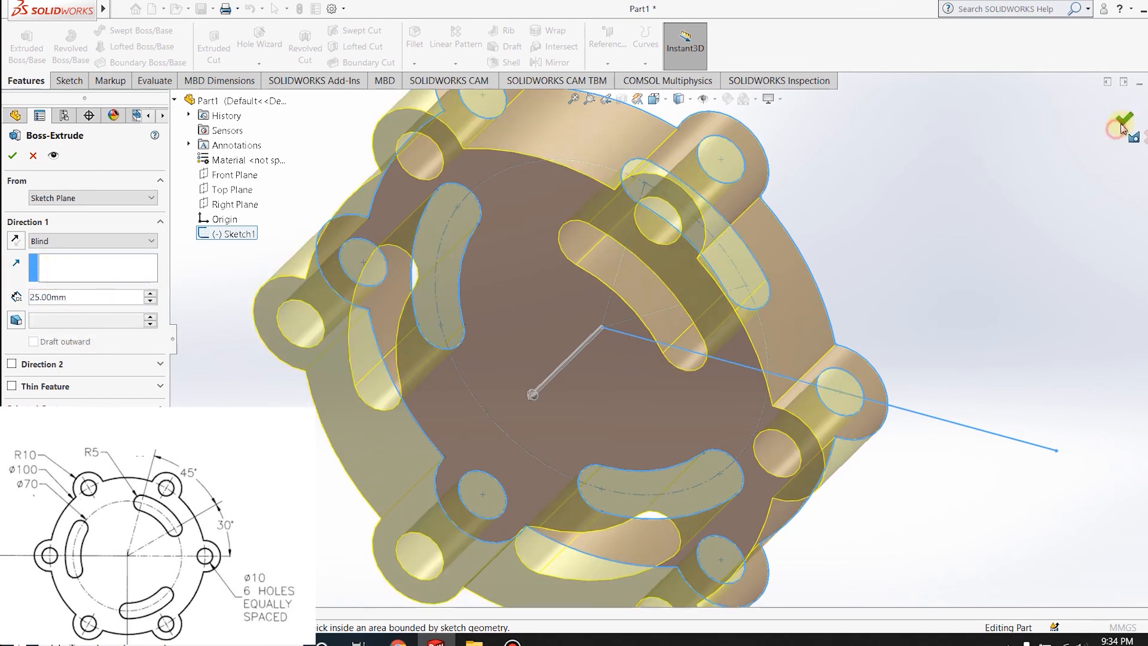
click(1125, 119)
click(910, 249)
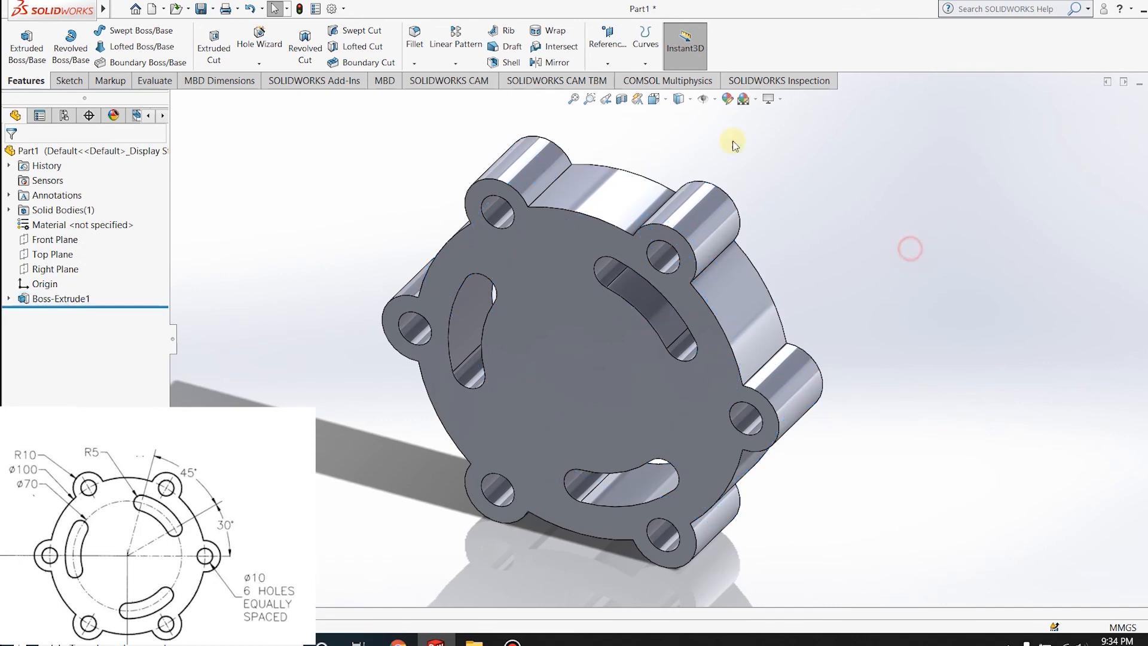
- Apply the polished steel appearance to the whole part and set its colour to red
click(728, 100)
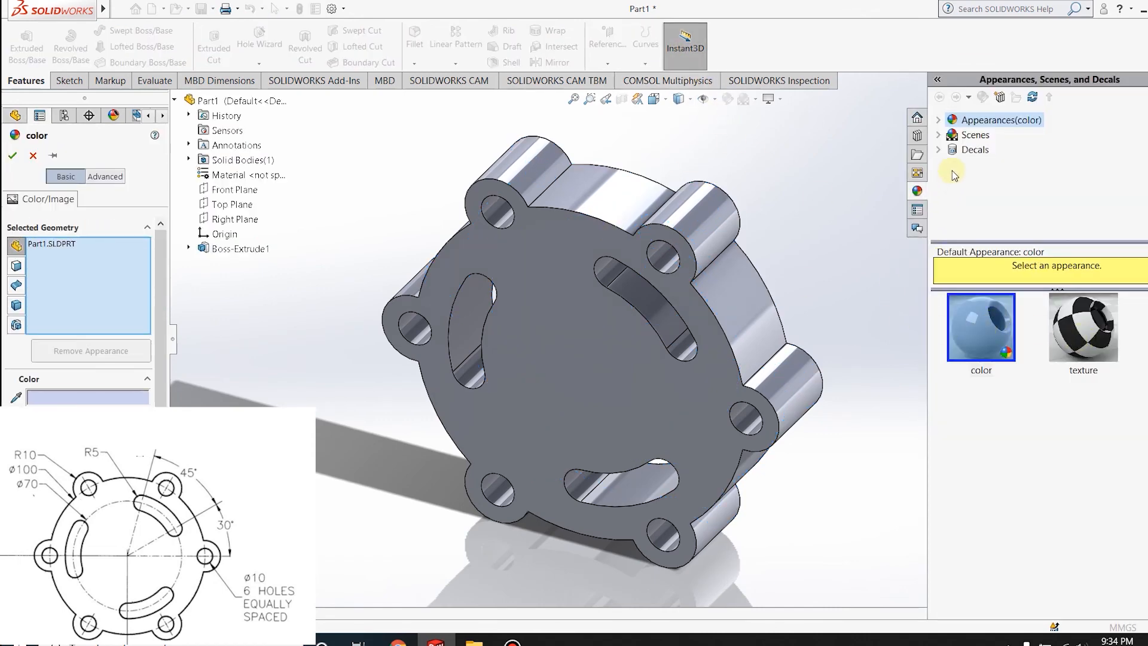
click(939, 134)
click(951, 135)
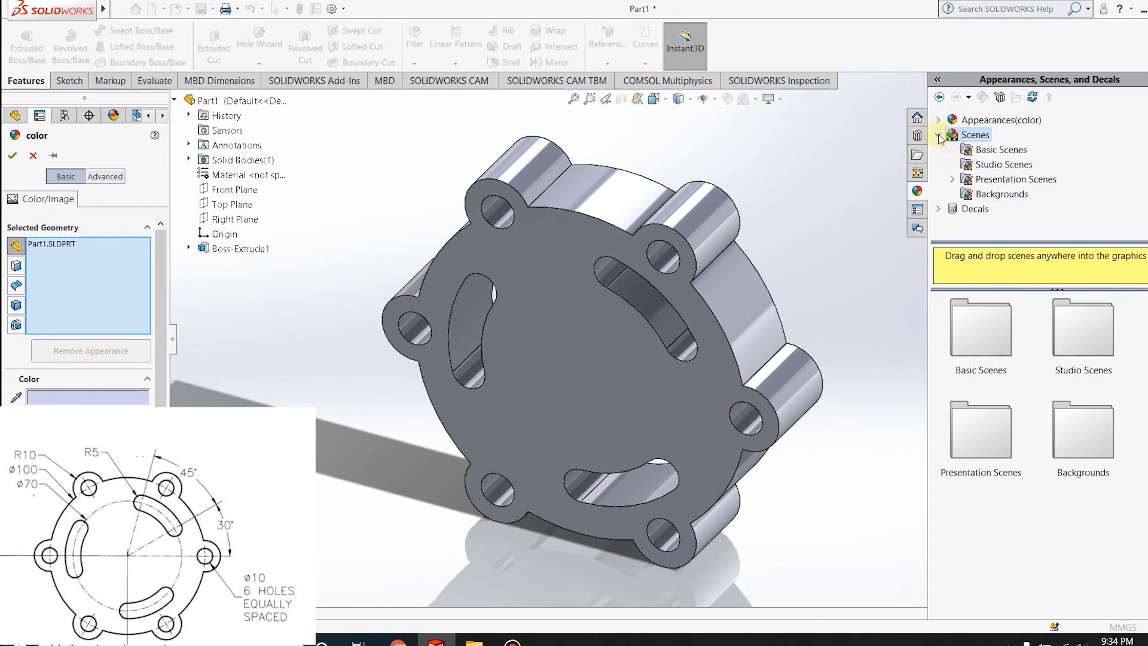
click(938, 121)
click(954, 149)
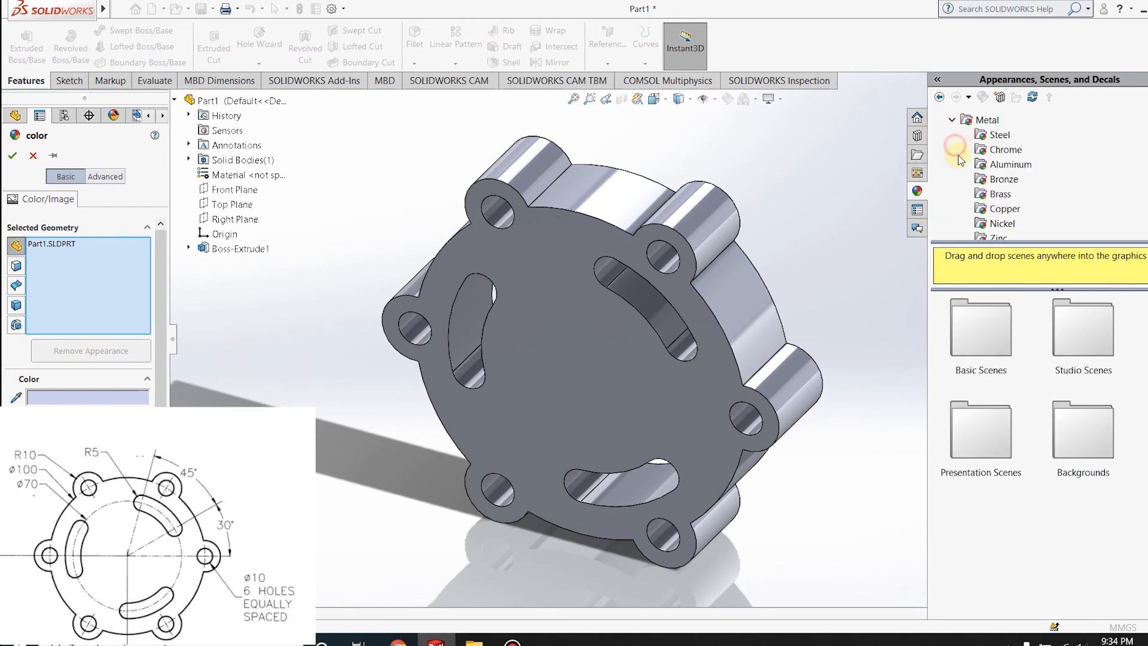
drag(993, 329, 694, 327)
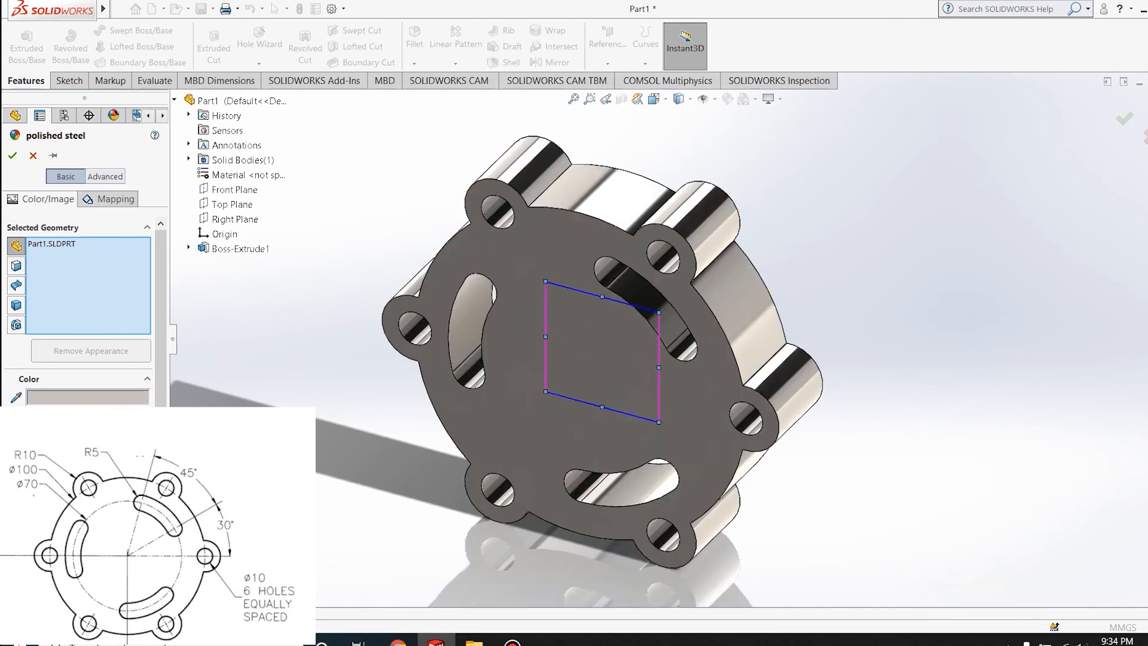
click(37, 464)
click(1122, 111)
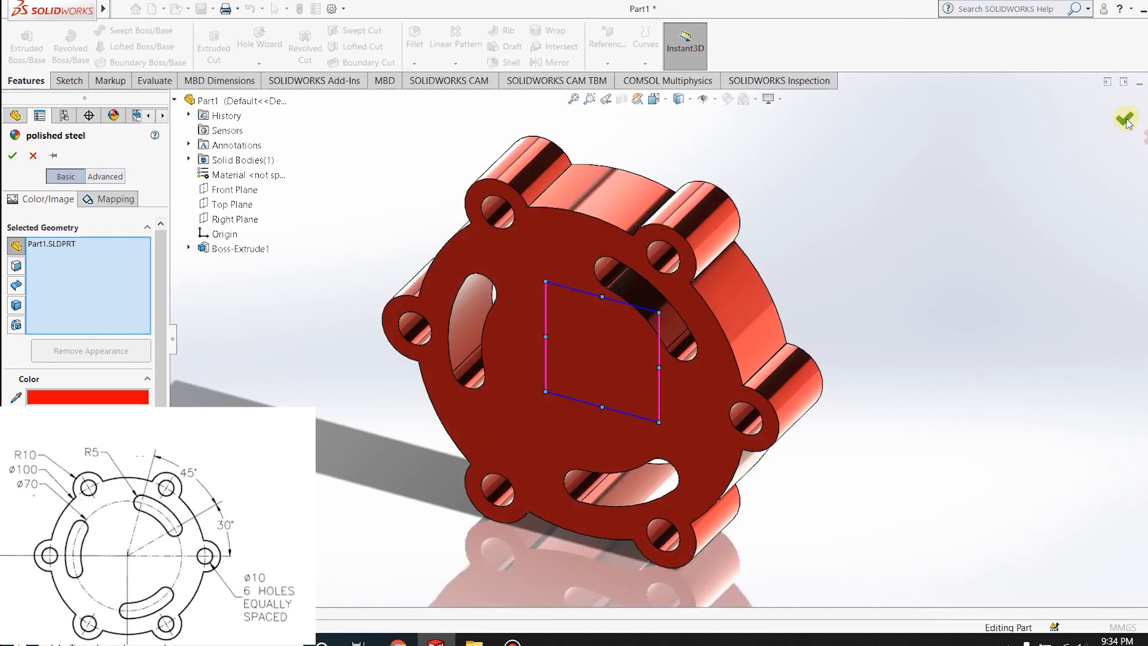